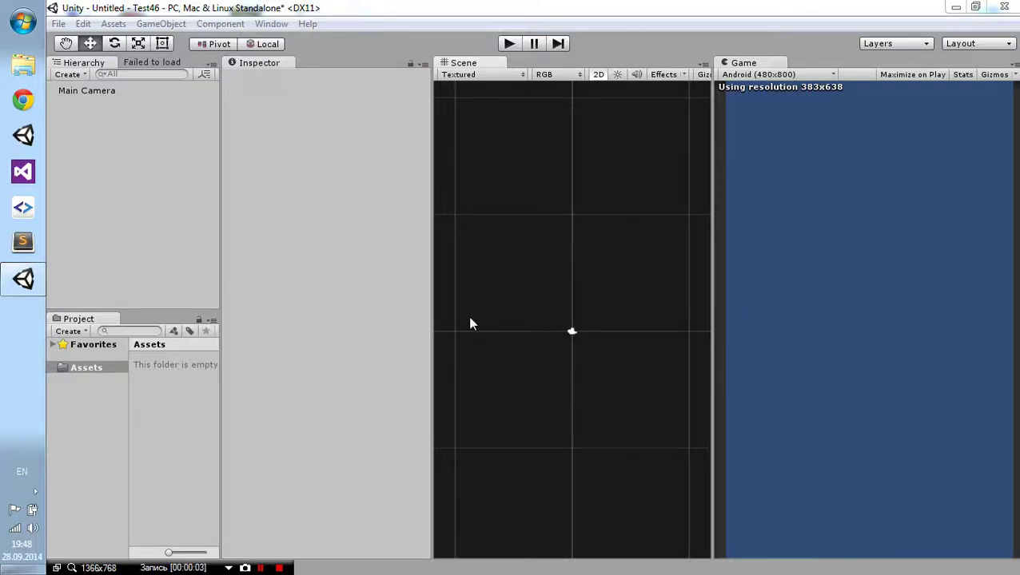
Step: Nudge the Inspector–Scene splitter a few pixels to widen the Inspector slightly
drag(434, 306, 437, 309)
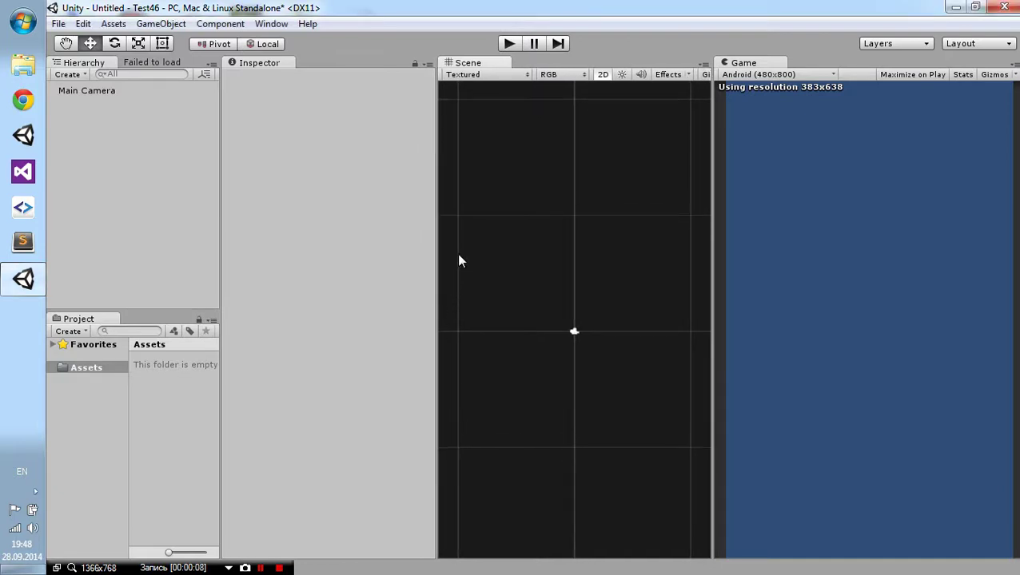
mouse_move(437, 238)
mouse_down()
mouse_move(427, 246)
mouse_move(444, 253)
mouse_move(436, 260)
mouse_up()
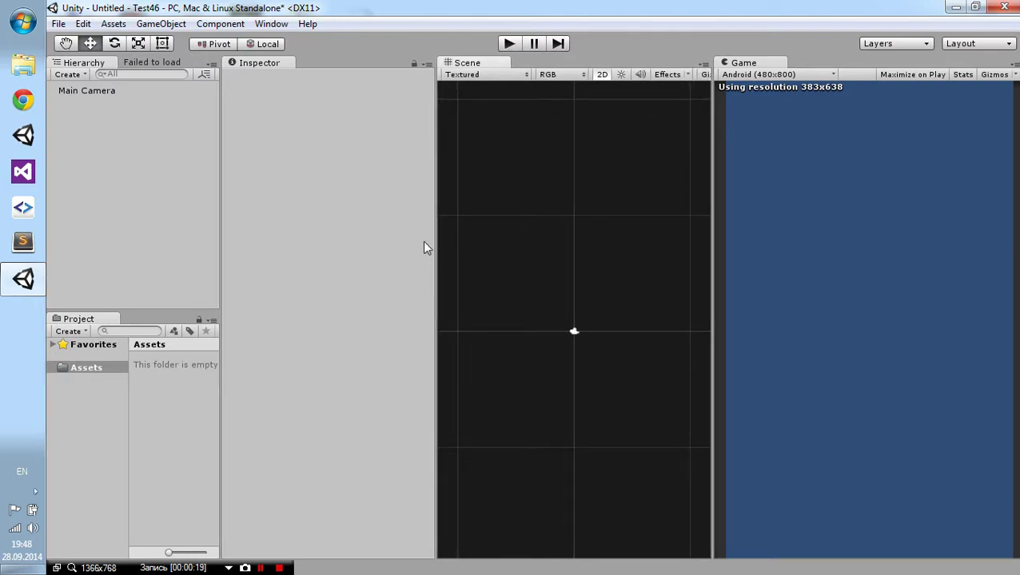
Step: Add a UI Image via GameObject > UI, giving a 100x100 white square under a new Canvas
click(165, 24)
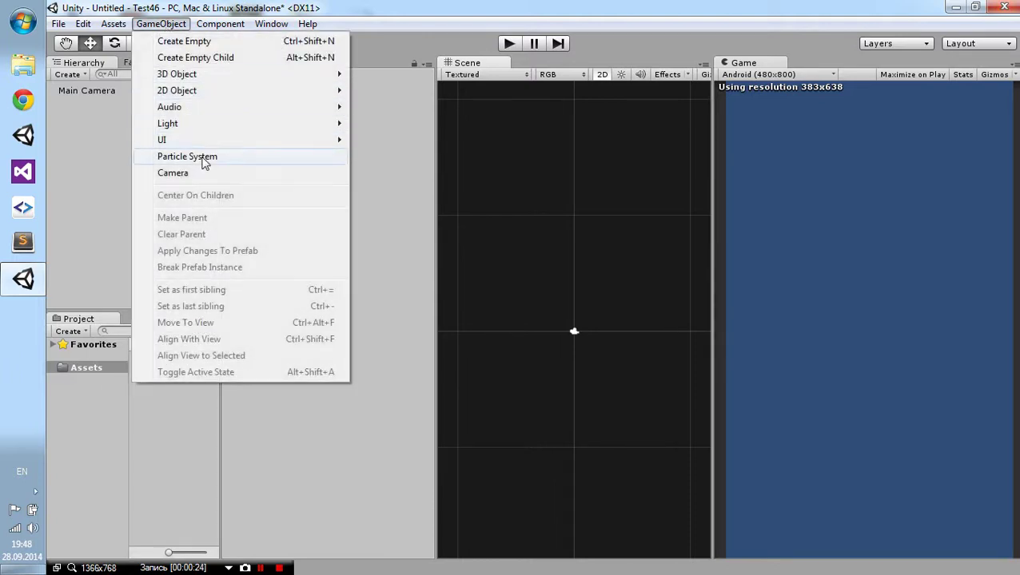
mouse_move(266, 140)
click(380, 190)
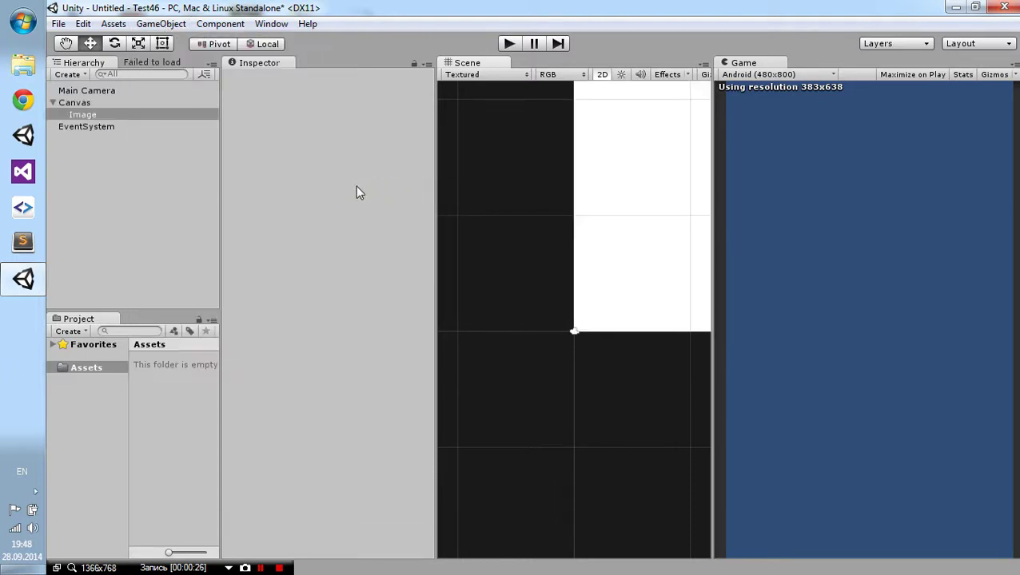
scroll(583, 244, down, 2)
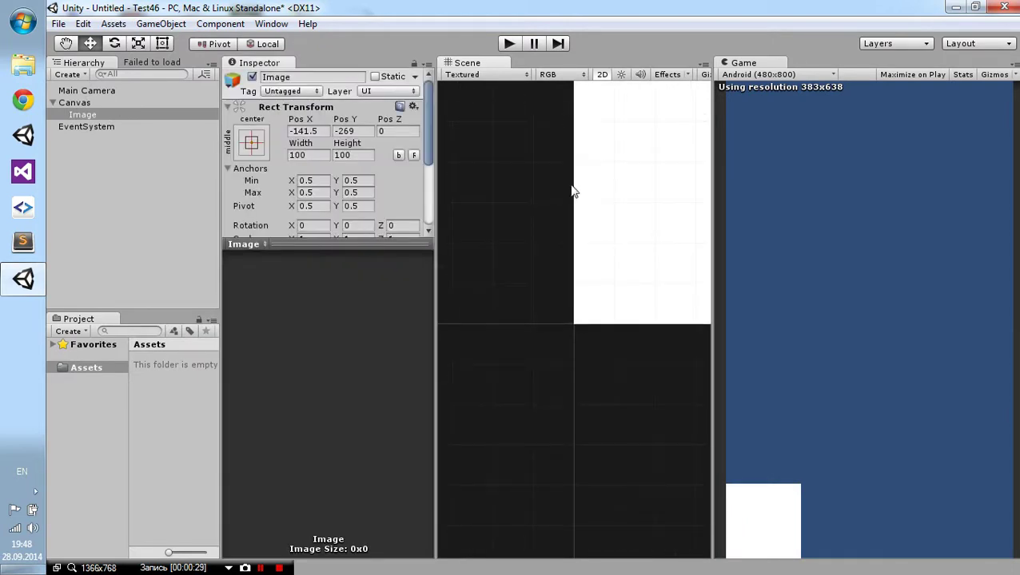
Step: Using the Rect Tool, resize the Image to 122 x 132 and rotate it slightly
click(163, 46)
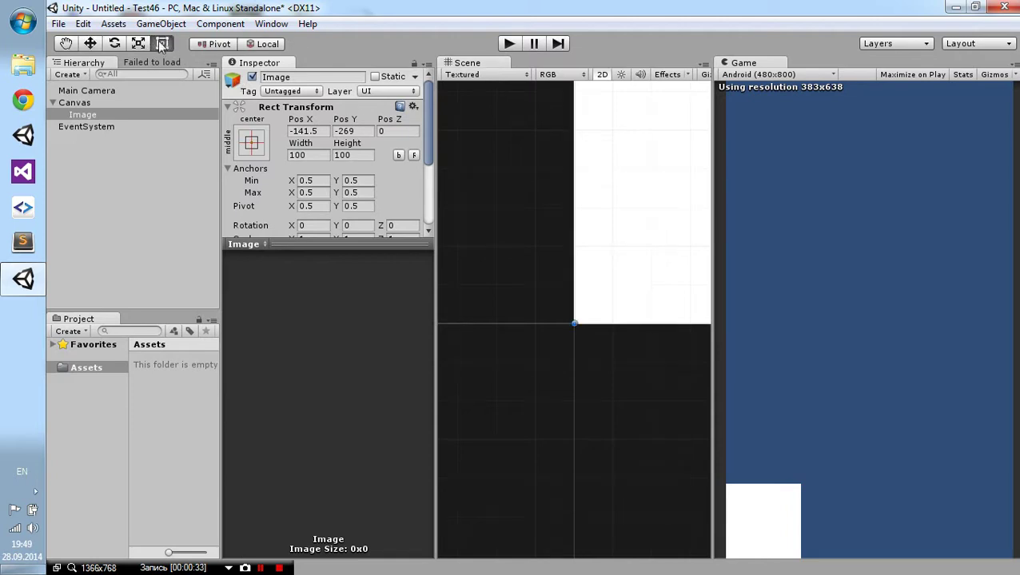
scroll(659, 205, down, 5)
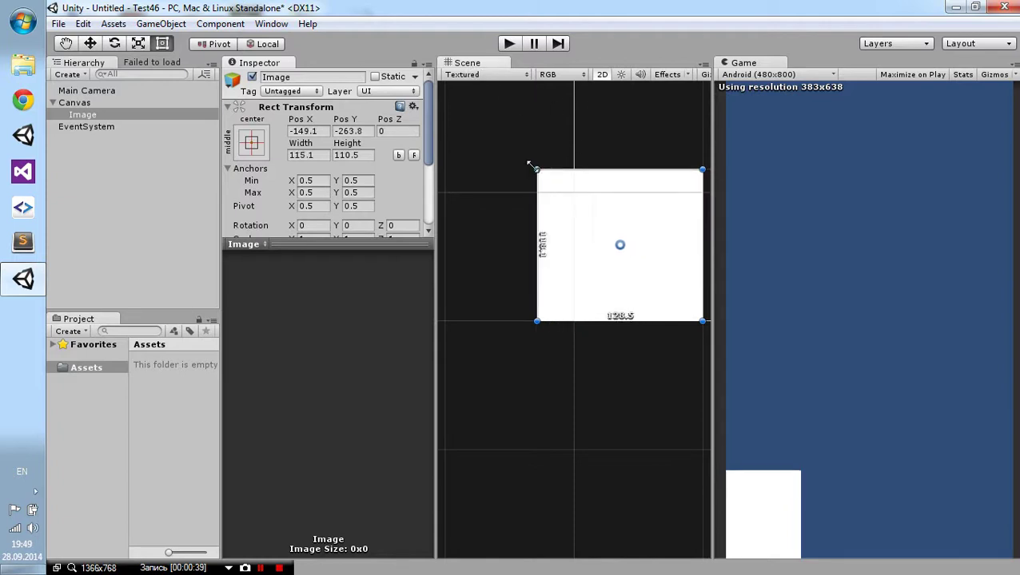
drag(572, 190, 474, 129)
mouse_move(564, 211)
mouse_down()
mouse_move(571, 270)
mouse_move(565, 213)
mouse_up()
mouse_move(463, 138)
mouse_down()
mouse_move(469, 126)
mouse_move(505, 161)
mouse_move(475, 128)
mouse_move(480, 142)
mouse_up()
mouse_move(683, 142)
mouse_down()
mouse_move(660, 114)
mouse_move(649, 147)
mouse_up()
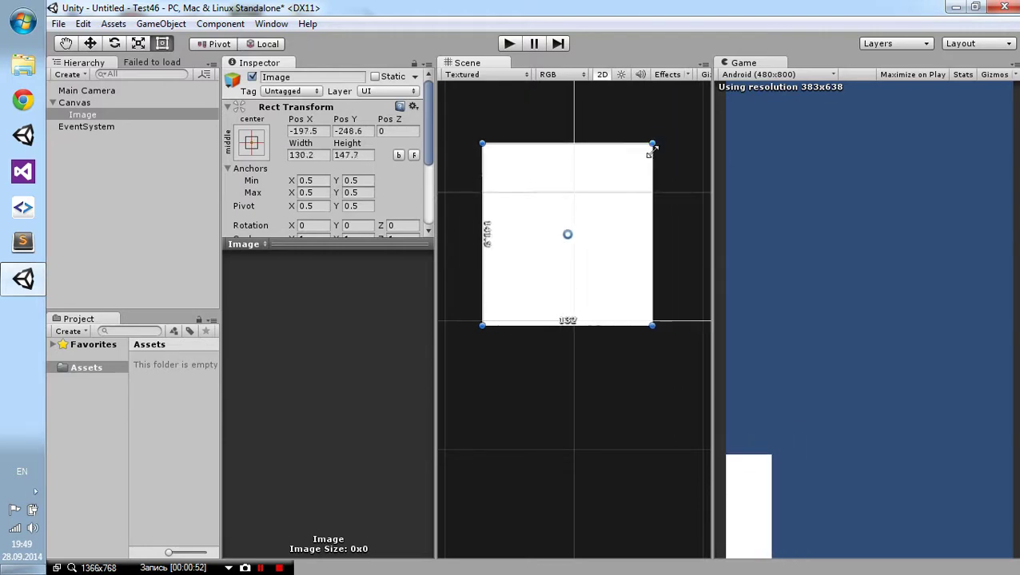
mouse_move(649, 147)
mouse_down()
mouse_move(606, 116)
mouse_move(606, 140)
mouse_up()
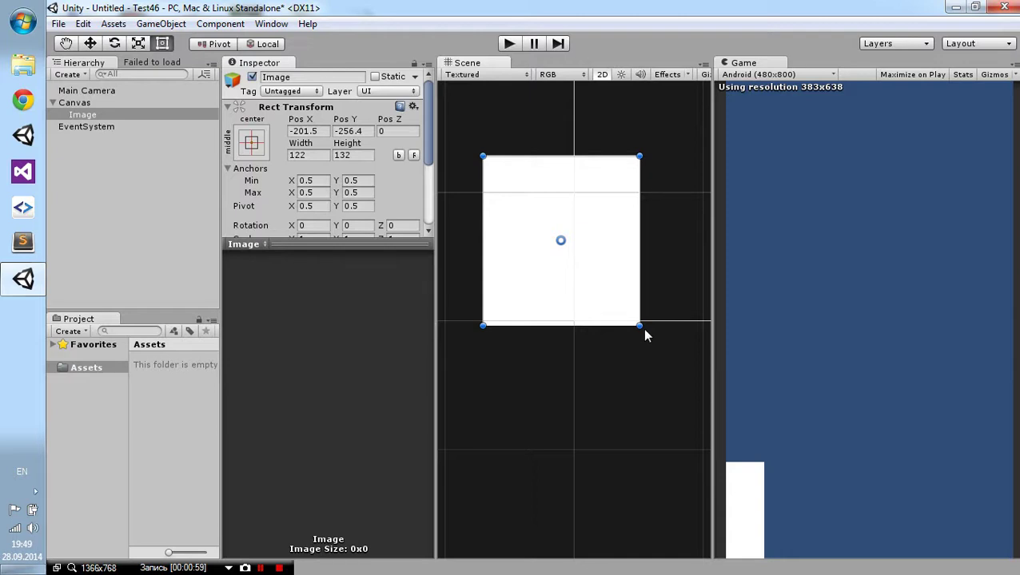
mouse_move(645, 335)
mouse_down()
mouse_move(542, 186)
mouse_move(527, 257)
mouse_up()
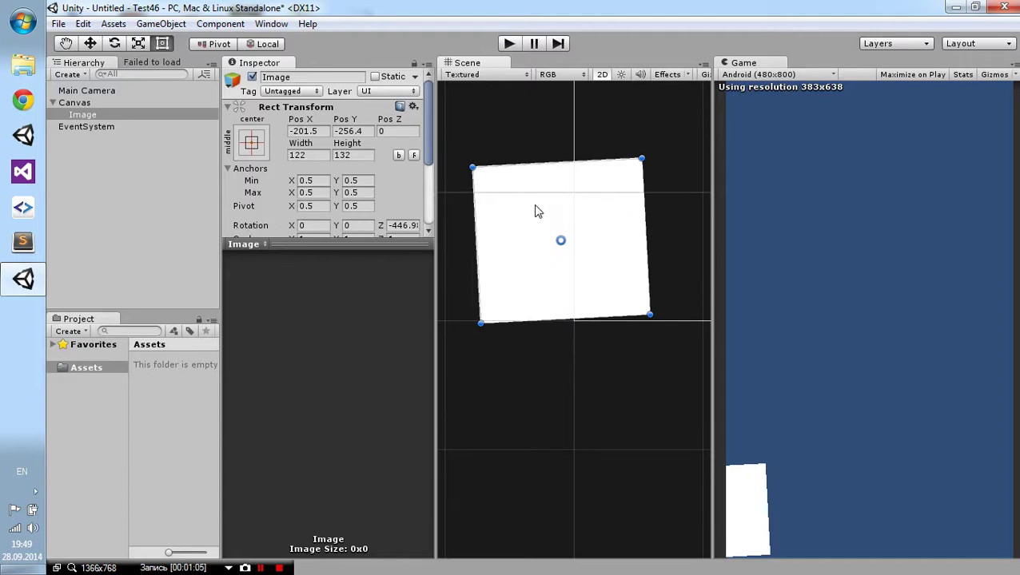
Step: Drag the Image toward the canvas centre and frame it in the Scene view with F
mouse_move(549, 210)
mouse_down()
mouse_move(623, 255)
mouse_move(616, 178)
mouse_up()
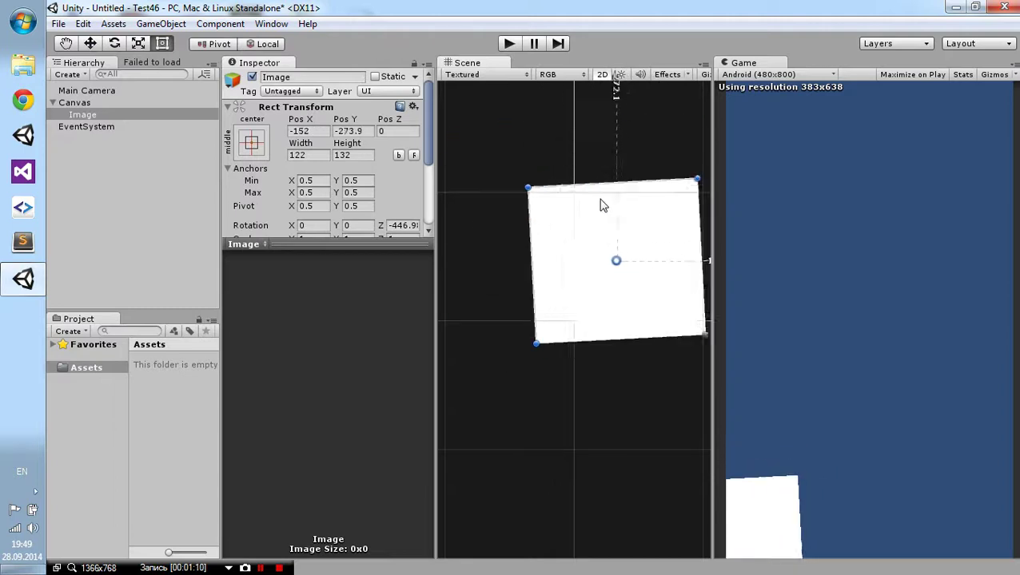
scroll(615, 178, down, 3)
mouse_move(631, 222)
mouse_down()
mouse_move(660, 164)
mouse_move(679, 150)
mouse_up()
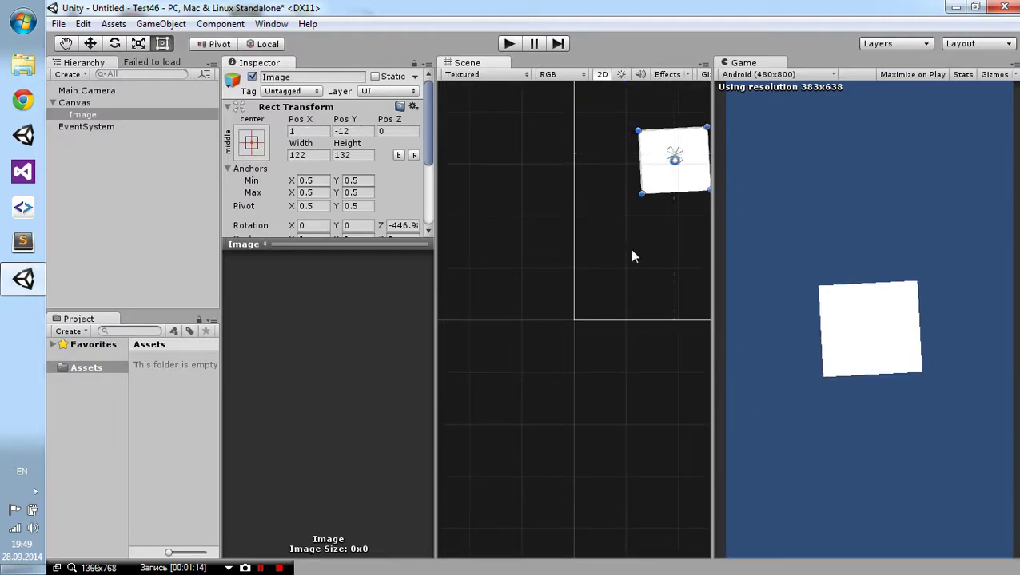
key(f)
scroll(584, 273, down, 1)
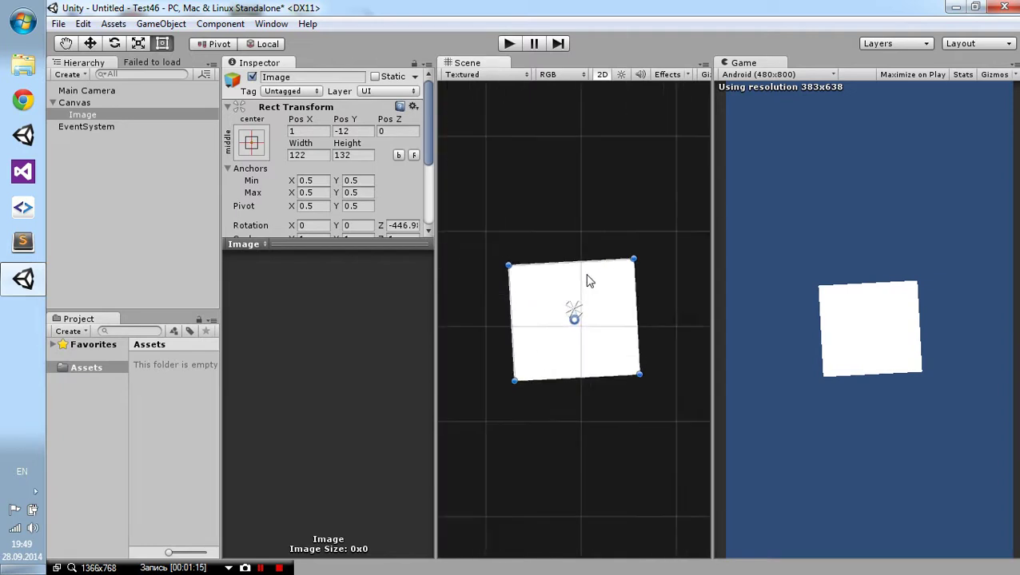
scroll(585, 273, up, 5)
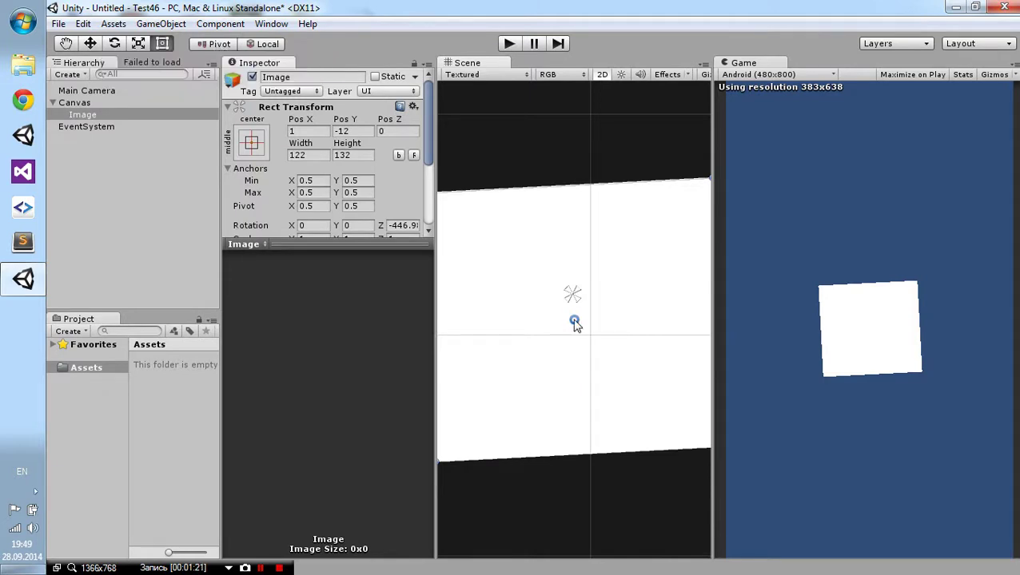
Step: Drag the Image's pivot off-centre to about 0.8943, 0.8726, then nudge the Image lower-right
mouse_move(573, 321)
mouse_down()
mouse_move(674, 229)
mouse_move(572, 339)
mouse_move(596, 311)
mouse_move(575, 350)
mouse_move(651, 389)
mouse_up()
scroll(641, 267, down, 3)
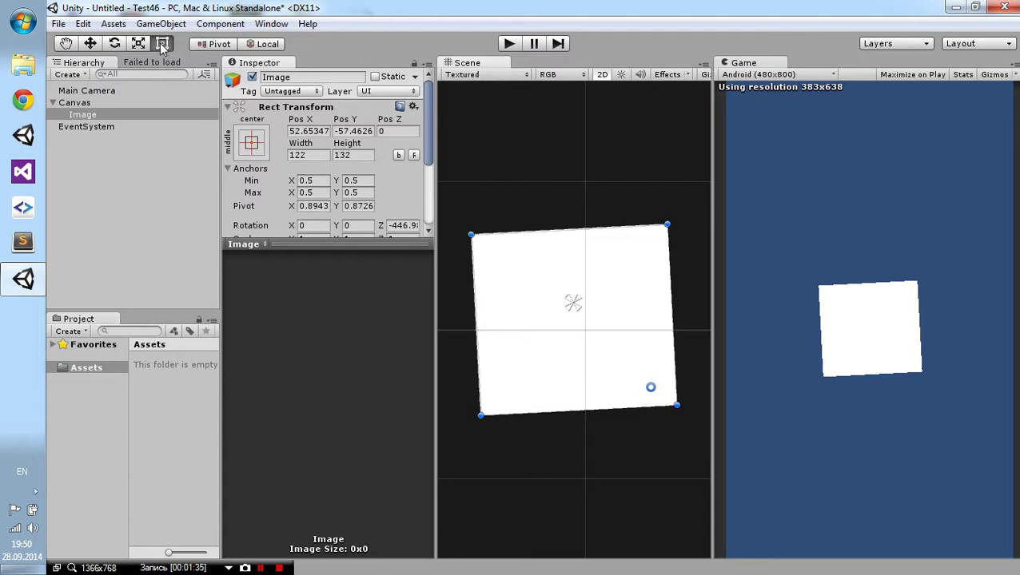
drag(565, 288, 580, 303)
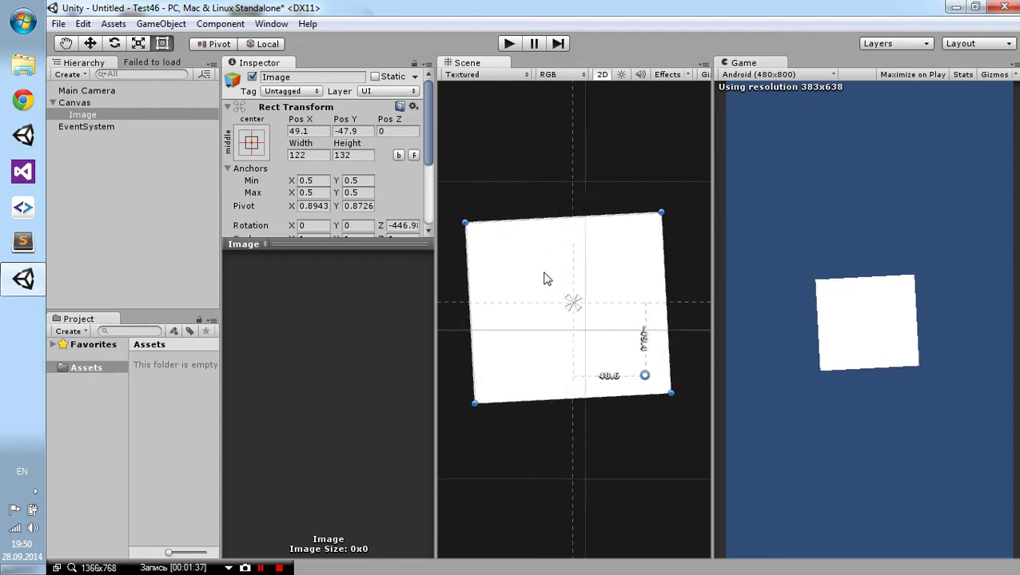
Step: Add a temporary Cube from the Hierarchy's 3D Object menu and frame it
click(70, 76)
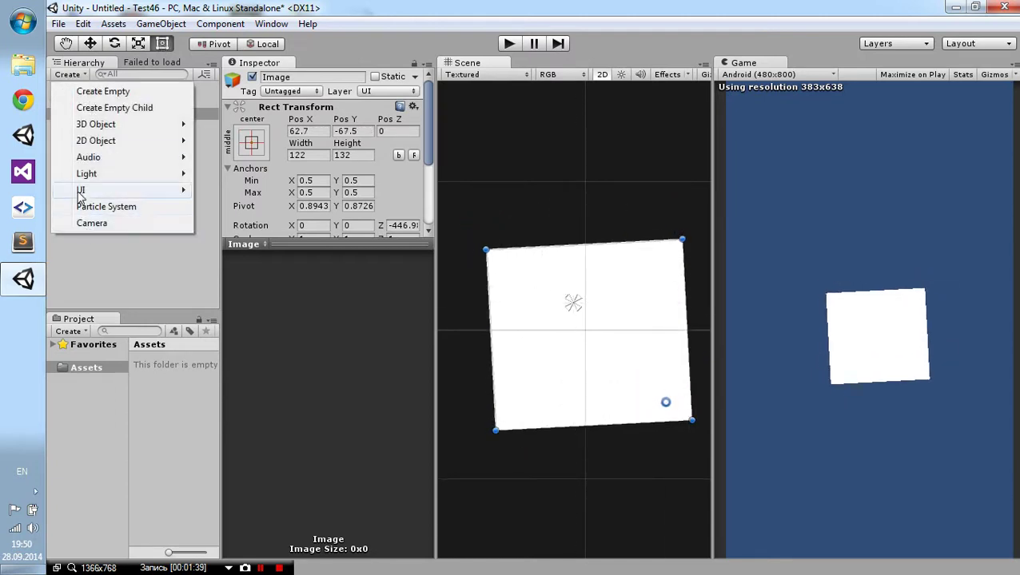
mouse_move(124, 128)
click(226, 125)
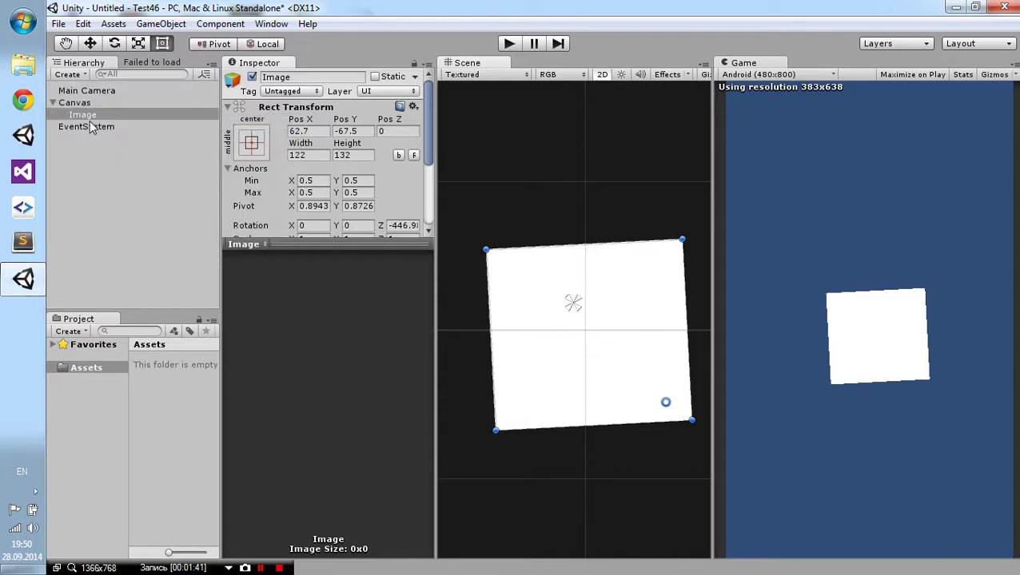
click(70, 139)
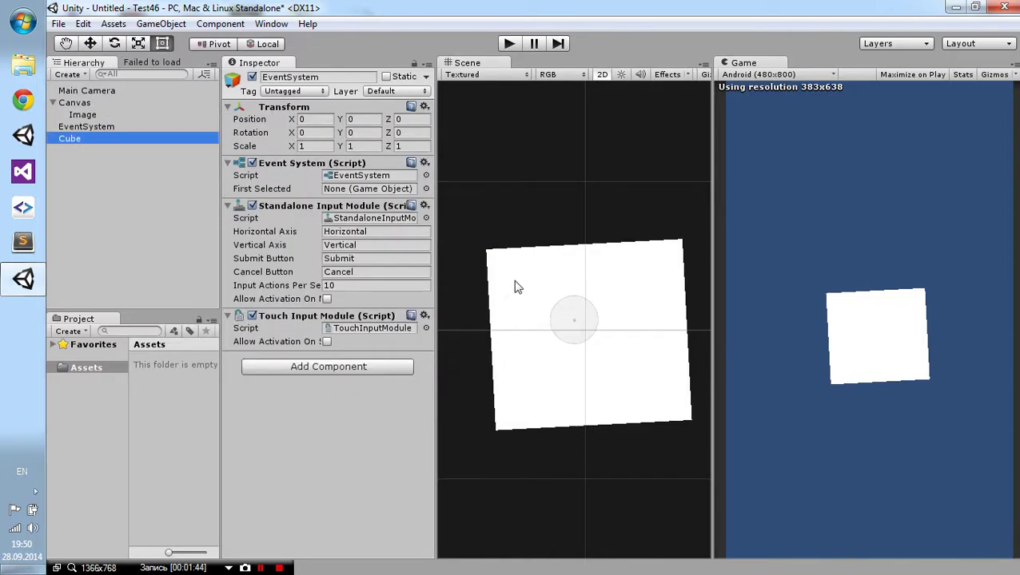
key(f)
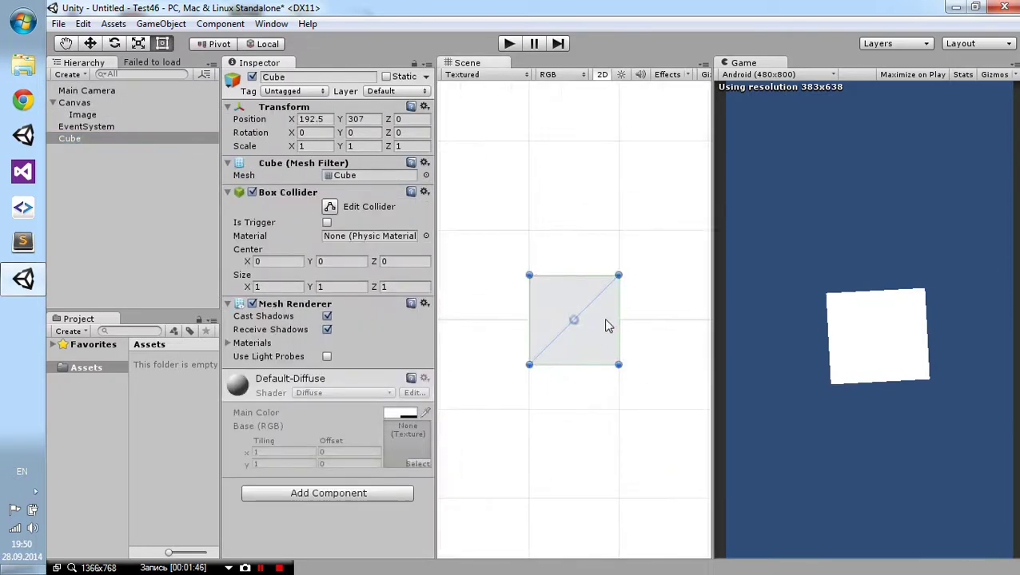
Step: Stretch the Cube tall with the Rect Tool, then delete it and select the Canvas
drag(606, 326, 578, 207)
drag(592, 159, 593, 131)
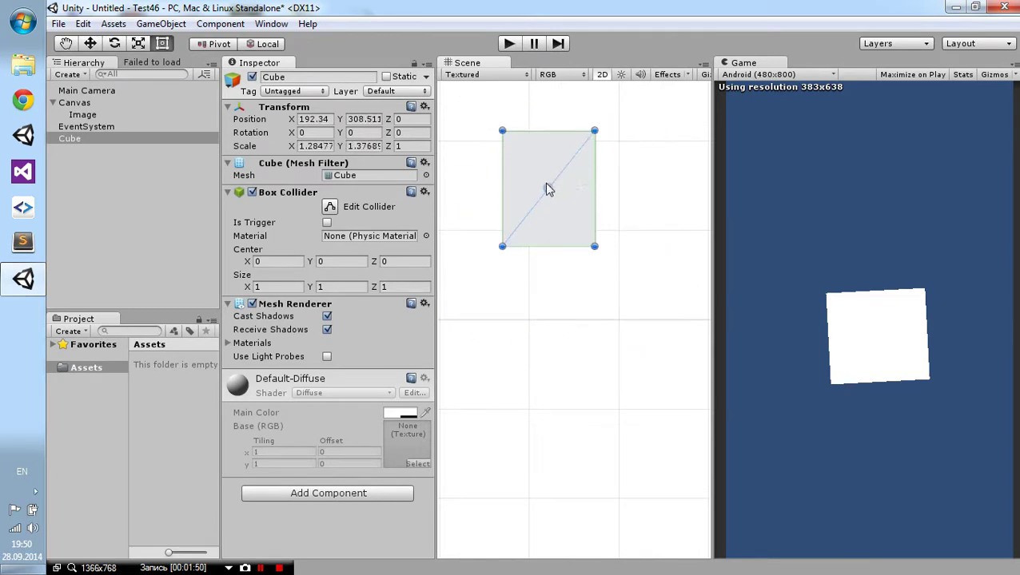
mouse_move(583, 246)
mouse_down()
mouse_move(564, 410)
mouse_move(635, 434)
mouse_up()
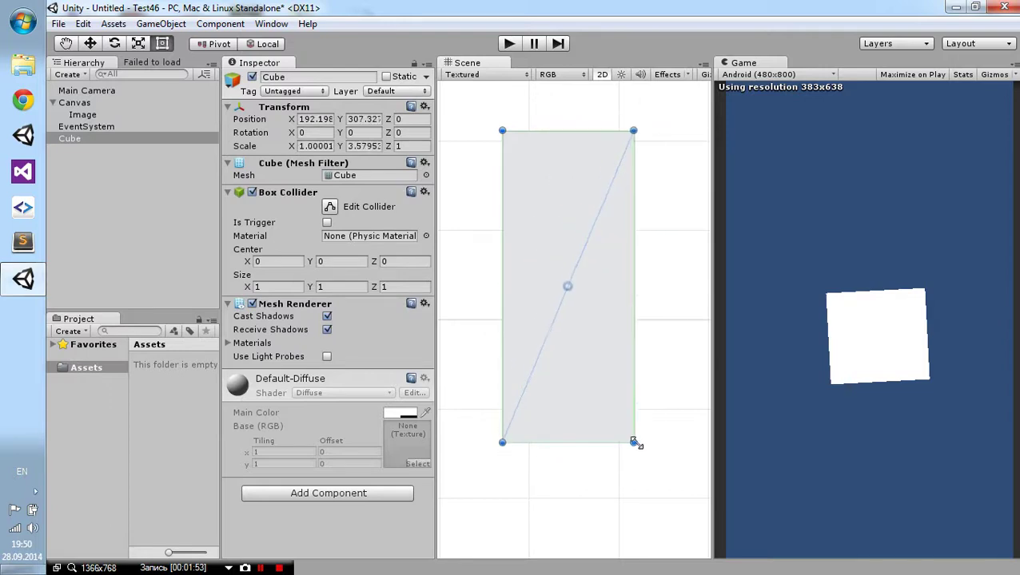
click(70, 138)
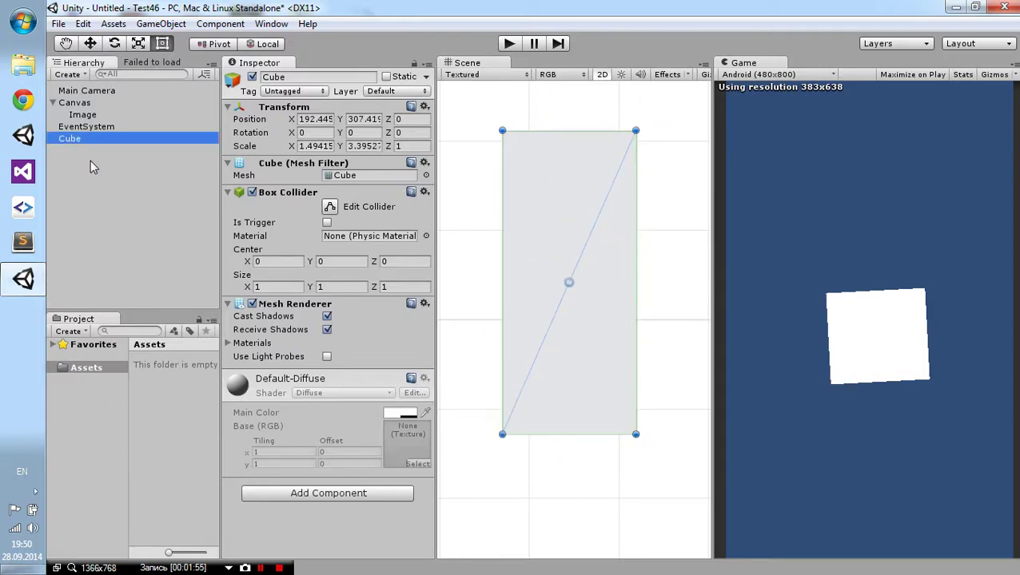
key(Delete)
click(75, 101)
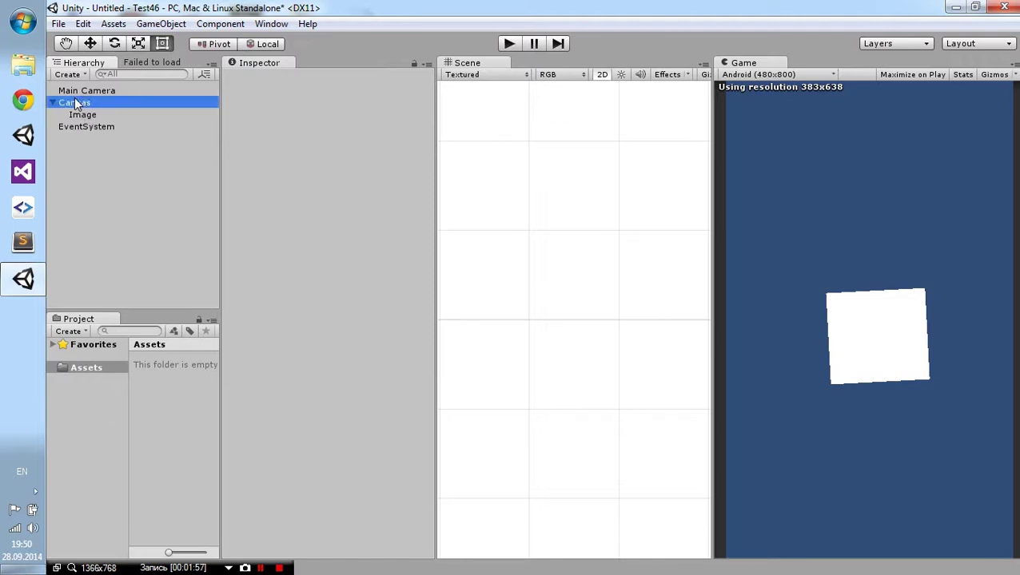
Step: Select the Image and review its Rect Transform properties in the Inspector
click(80, 115)
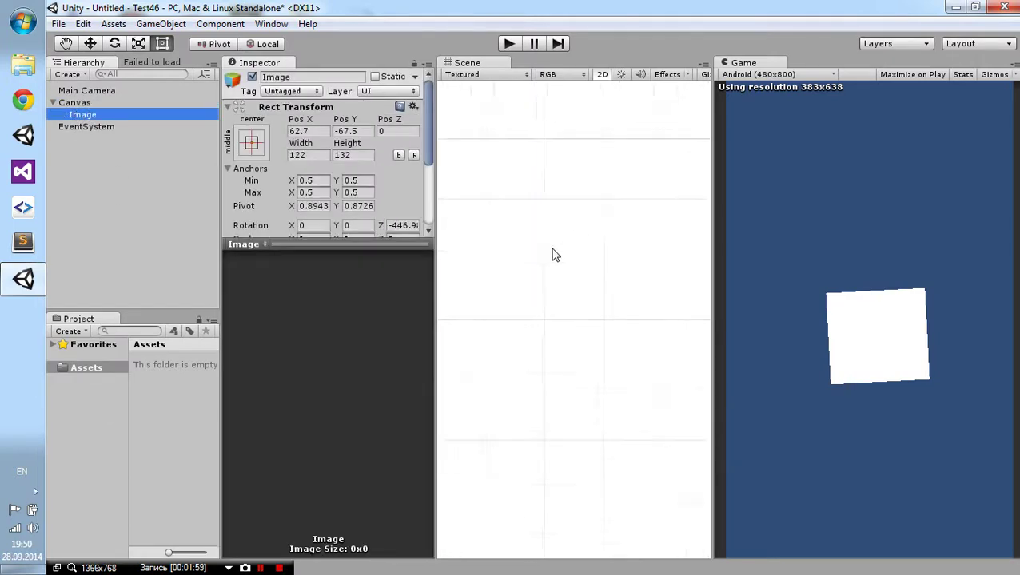
scroll(551, 249, down, 2)
scroll(551, 254, down, 2)
scroll(549, 256, down, 2)
scroll(546, 258, down, 3)
scroll(567, 287, down, 2)
scroll(580, 305, up, 2)
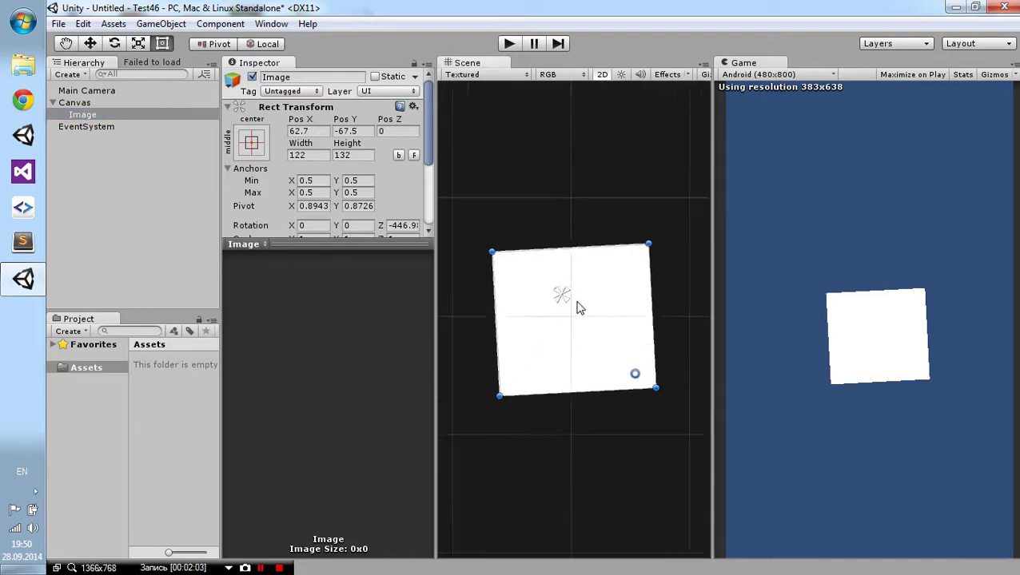
scroll(576, 301, up, 1)
scroll(569, 307, up, 2)
scroll(568, 307, up, 1)
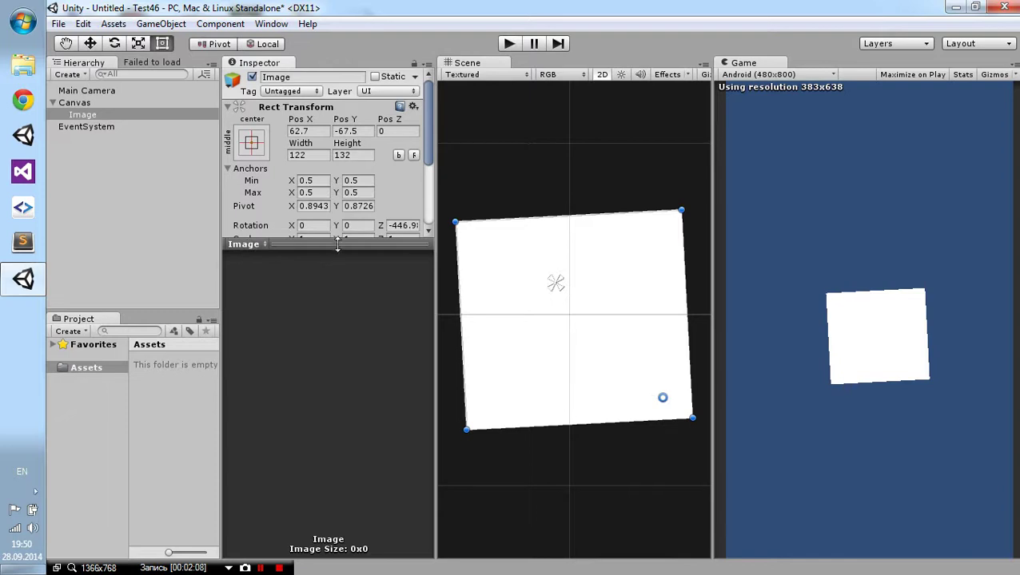
drag(336, 246, 334, 368)
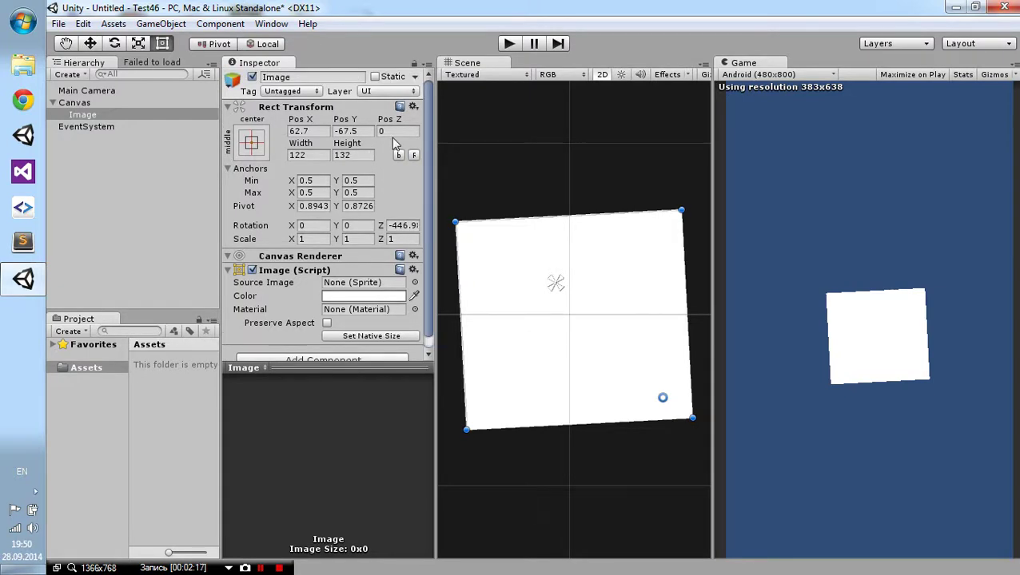
Step: Check the Image's Height, Width and Pivot X/Y fields
click(364, 154)
click(326, 155)
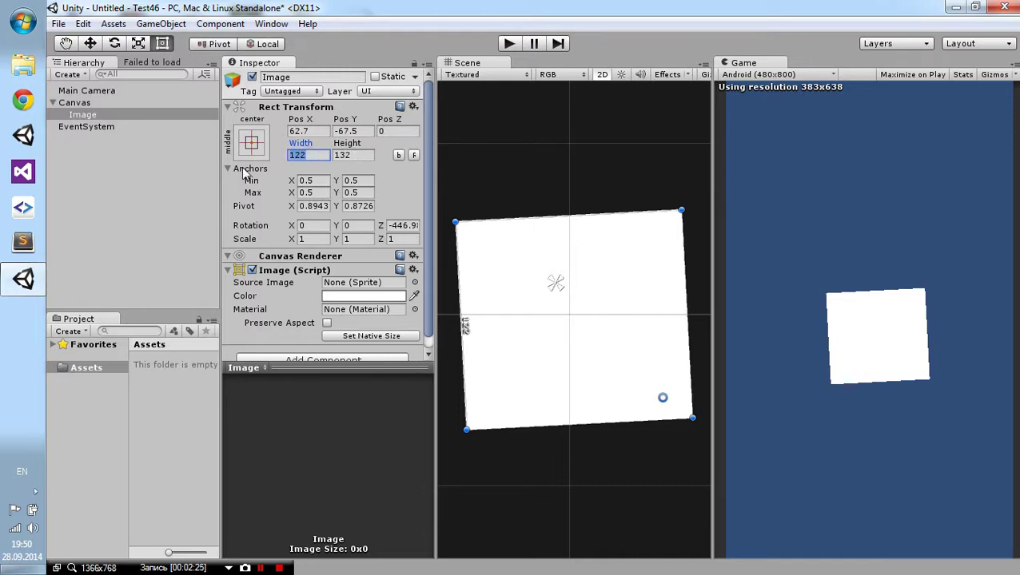
click(312, 209)
click(352, 206)
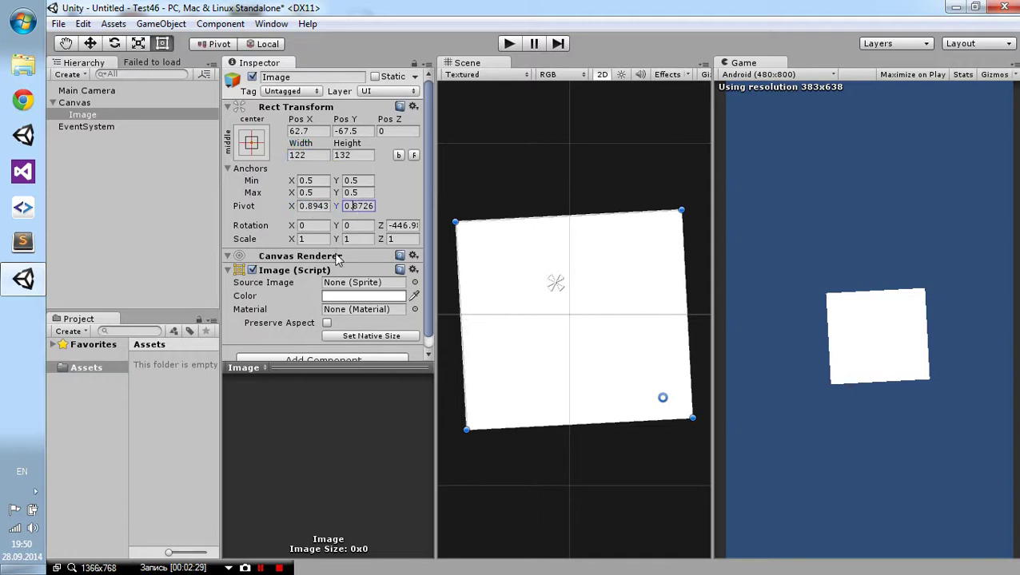
key(Return)
Step: Raise the Image to Pos Y -50.4, then inspect the Canvas and reselect the Image
scroll(388, 214, down, 1)
scroll(385, 215, up, 1)
drag(582, 355, 581, 326)
scroll(365, 215, down, 1)
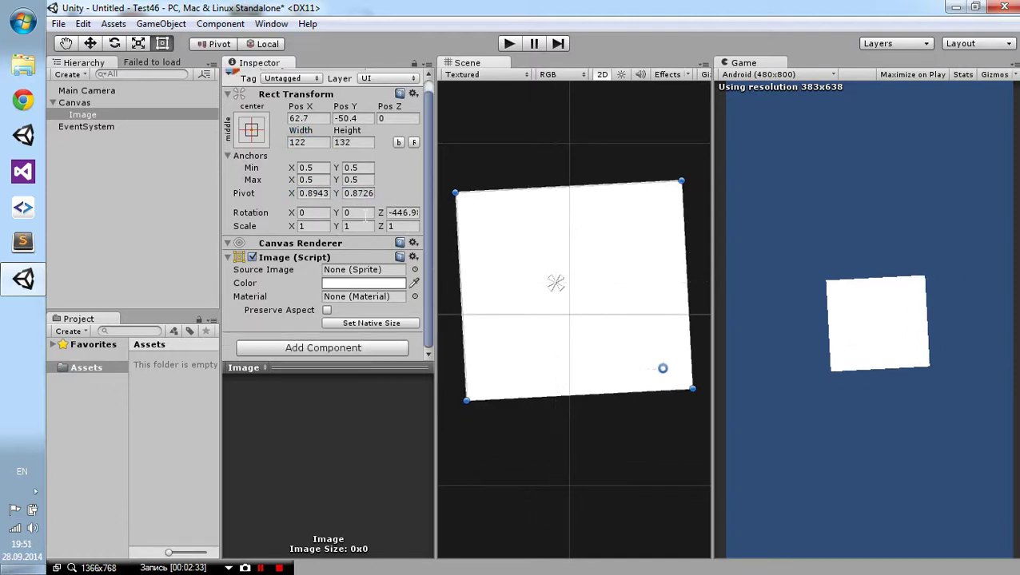
scroll(375, 223, up, 1)
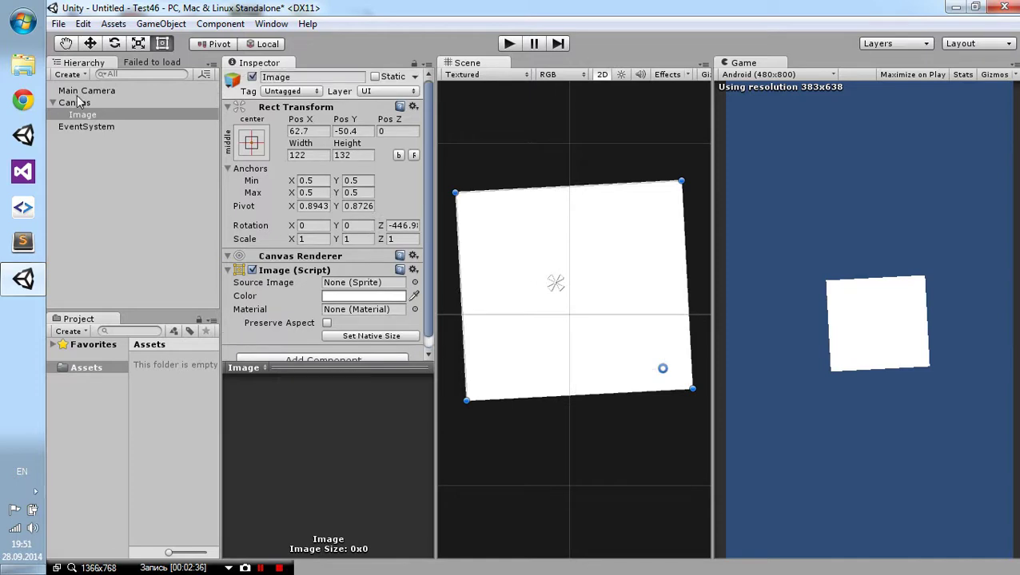
click(76, 102)
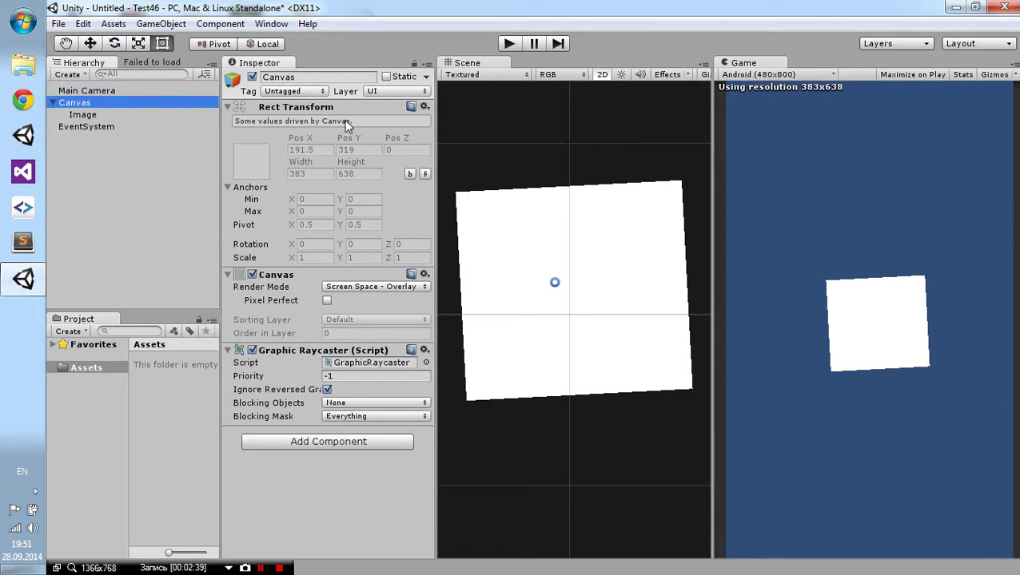
scroll(598, 228, down, 2)
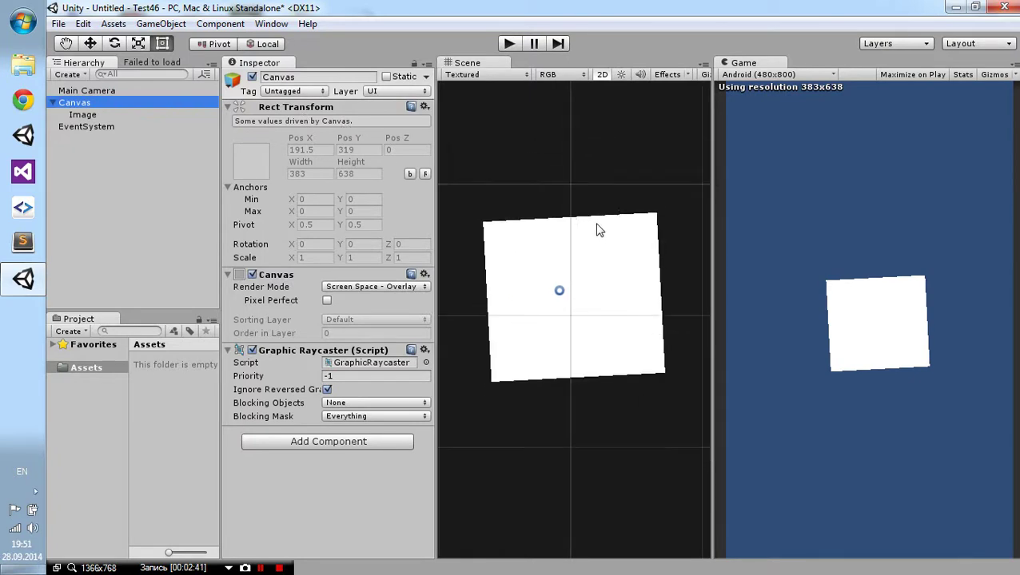
scroll(590, 230, up, 1)
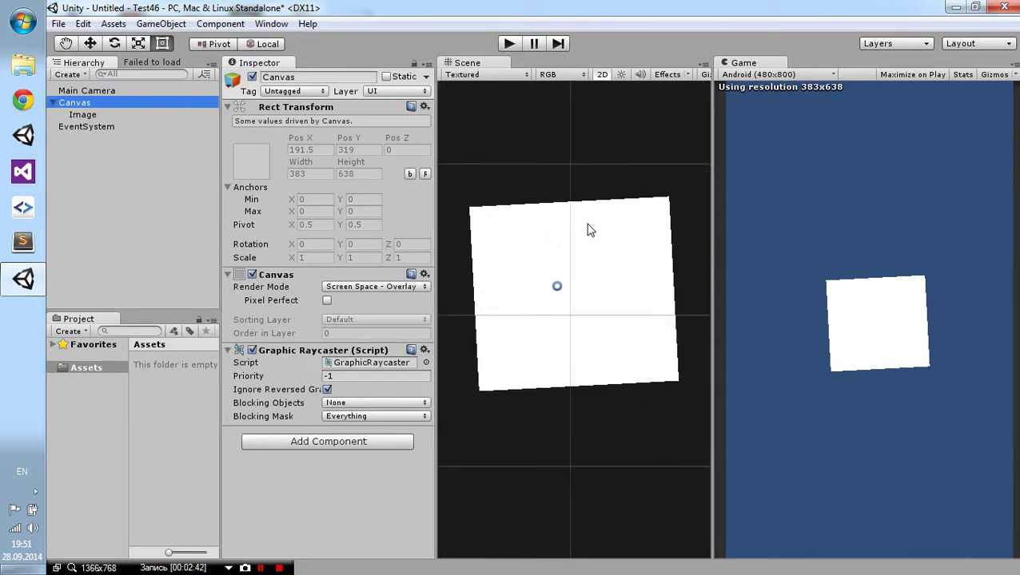
click(109, 116)
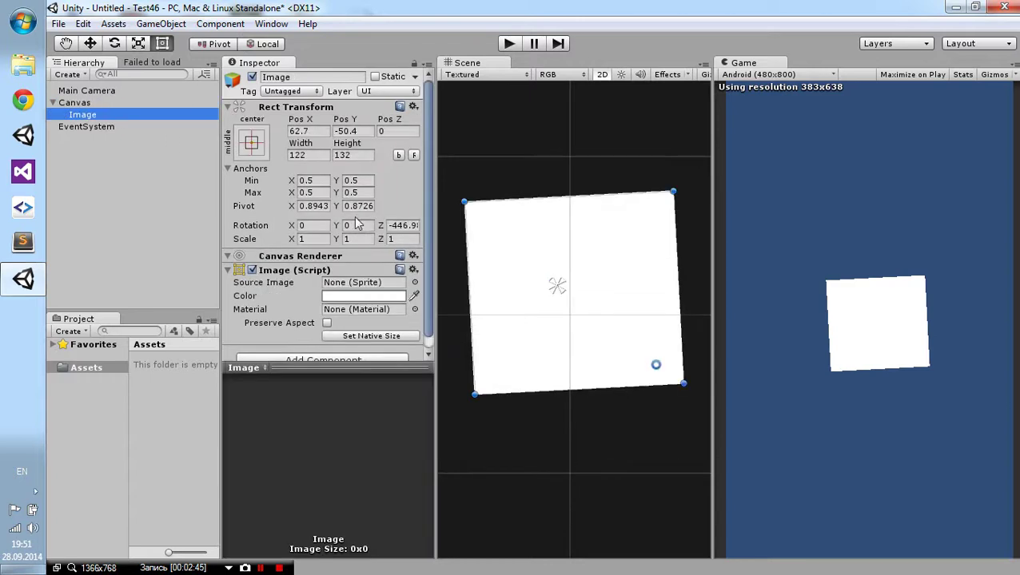
Step: Set the Image to Width 200, Height 100 at Pos X 0, Pos Y 0
click(342, 155)
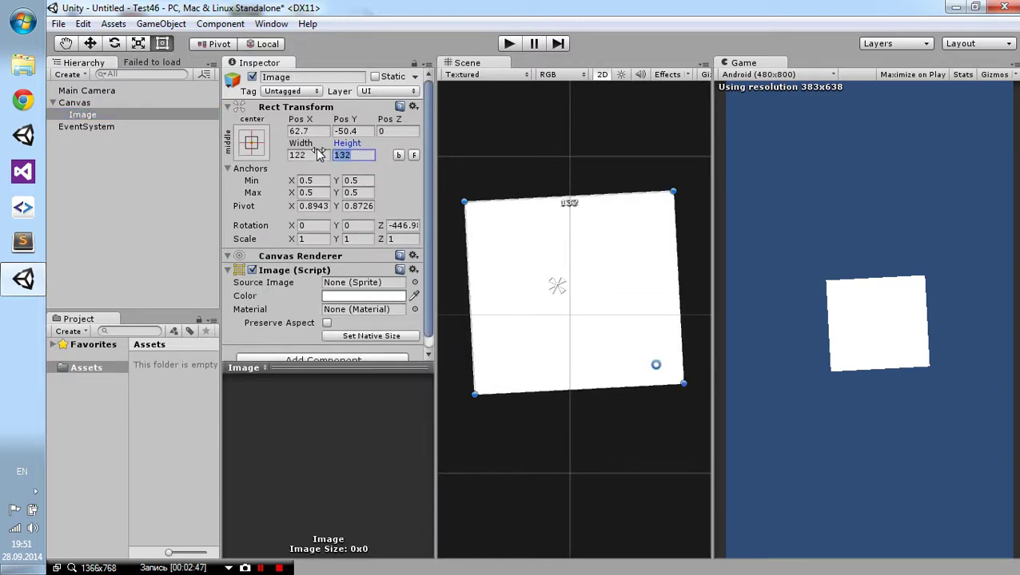
text(100)
click(291, 156)
text(200)
click(324, 131)
text(0)
key(Tab)
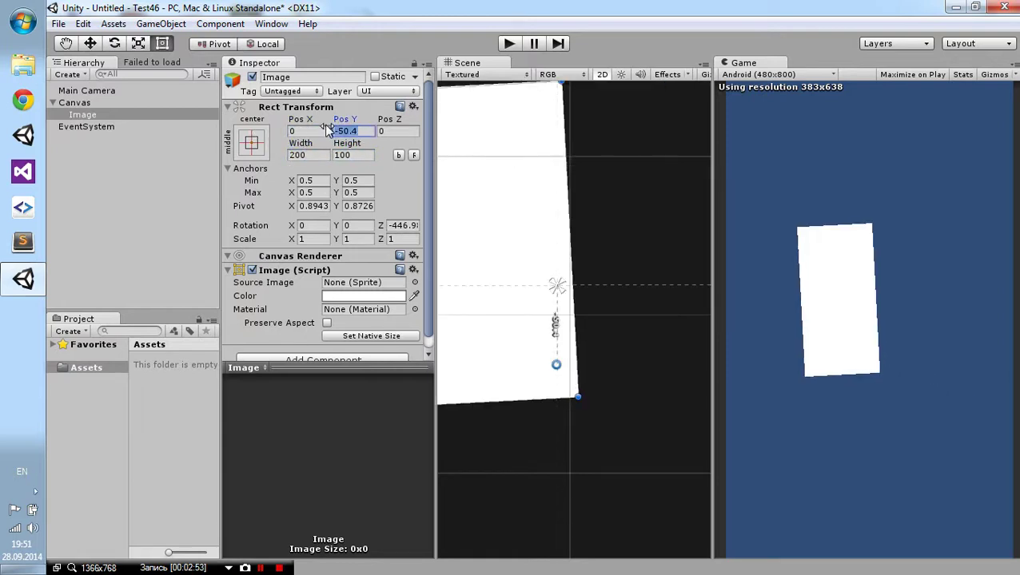
text(0)
Step: Set Rotation Z to 0 and zoom the Scene view in on the Image
click(399, 226)
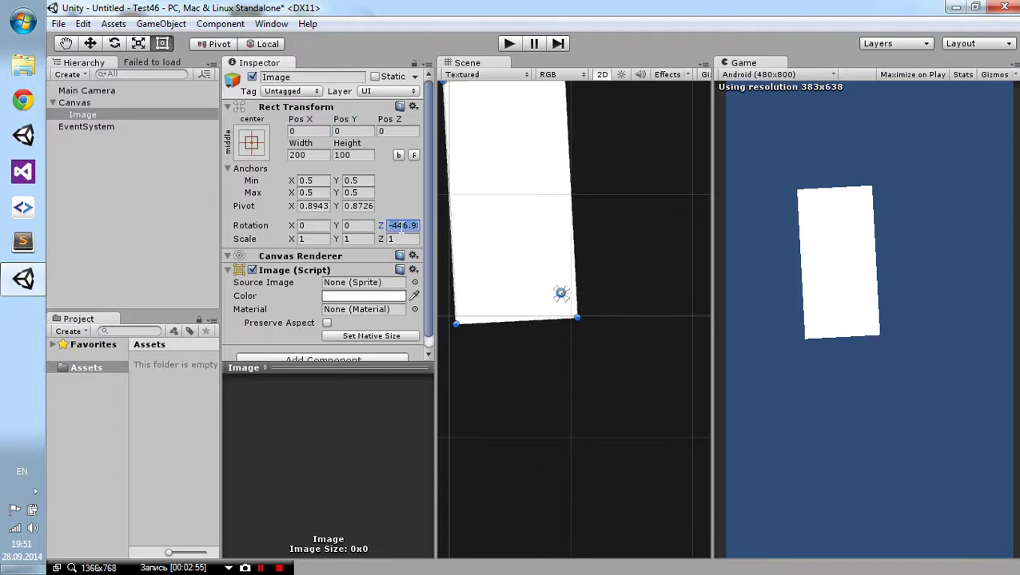
text(0)
scroll(542, 251, down, 3)
scroll(541, 264, down, 1)
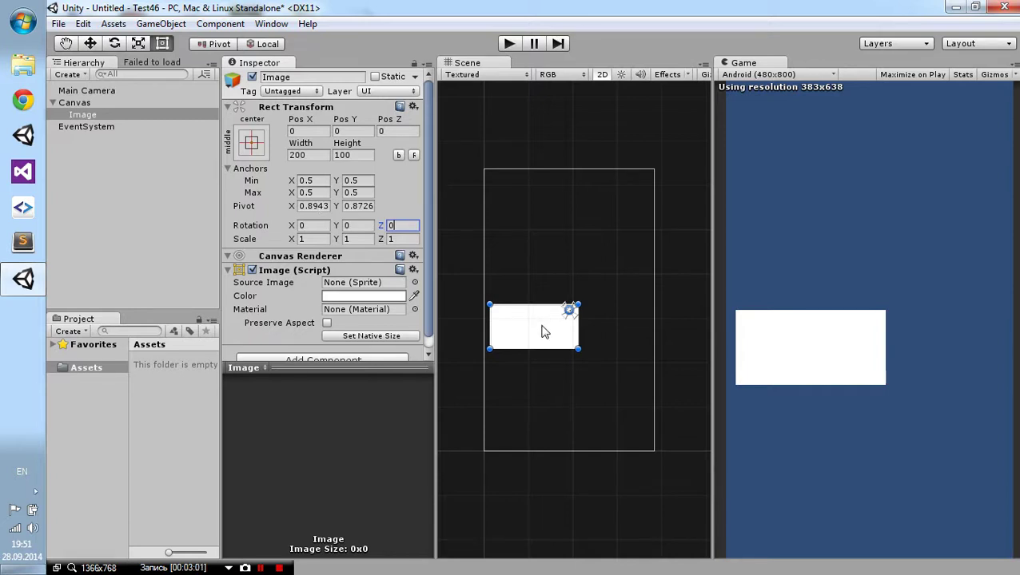
scroll(631, 338, up, 1)
scroll(607, 352, up, 1)
scroll(559, 331, up, 1)
scroll(519, 310, up, 1)
scroll(525, 304, up, 1)
scroll(528, 295, up, 1)
scroll(537, 289, up, 1)
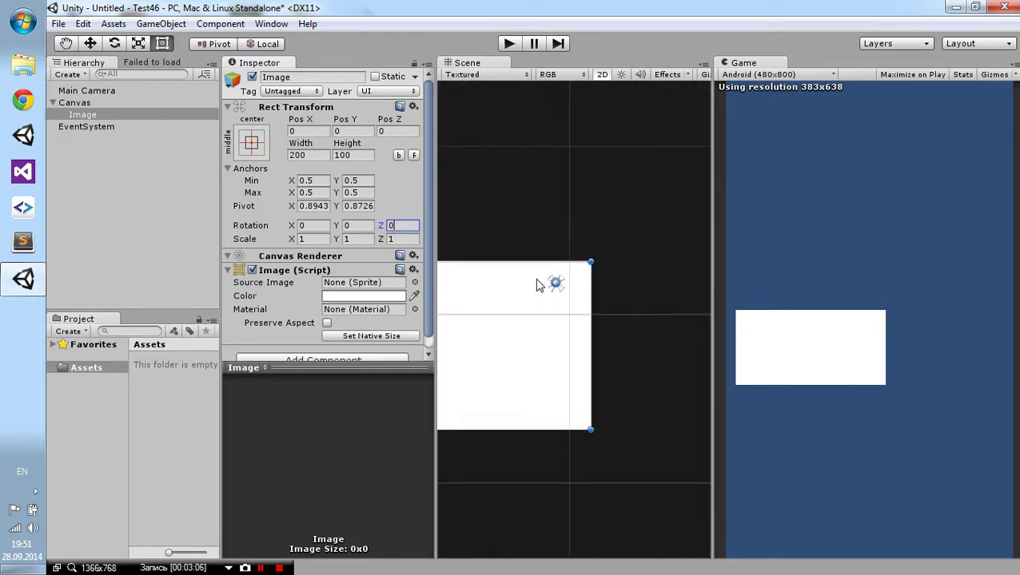
scroll(551, 283, up, 1)
scroll(545, 273, up, 1)
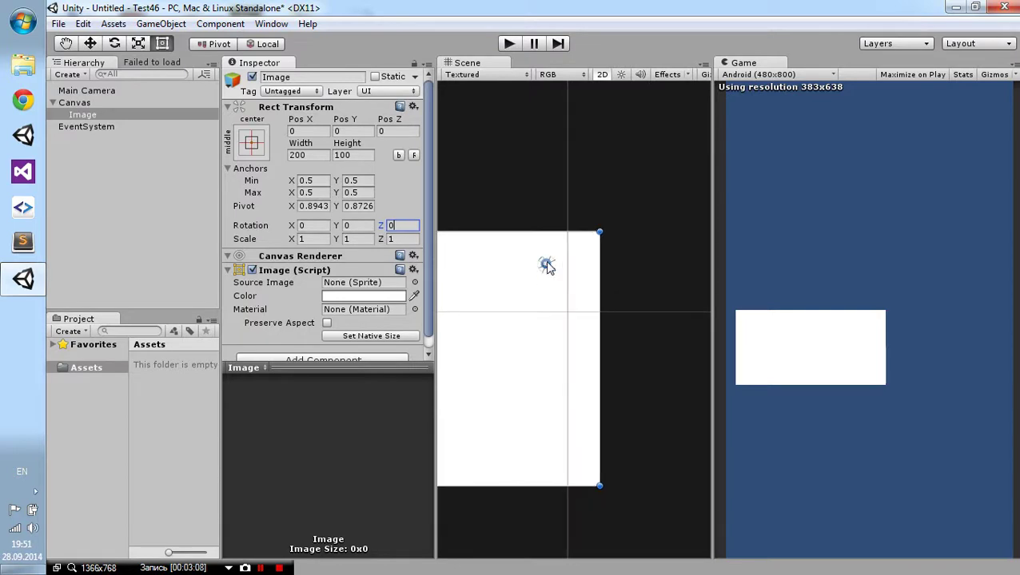
Step: Drag the Image's pivot to its upper-left corner, about 0.0694, 0.8826
scroll(546, 267, up, 1)
click(544, 269)
mouse_move(543, 269)
mouse_down()
mouse_move(540, 390)
mouse_move(542, 349)
mouse_move(476, 304)
mouse_move(490, 336)
mouse_up()
scroll(525, 366, down, 1)
scroll(564, 376, down, 1)
scroll(542, 348, down, 2)
scroll(540, 343, down, 1)
scroll(516, 337, down, 1)
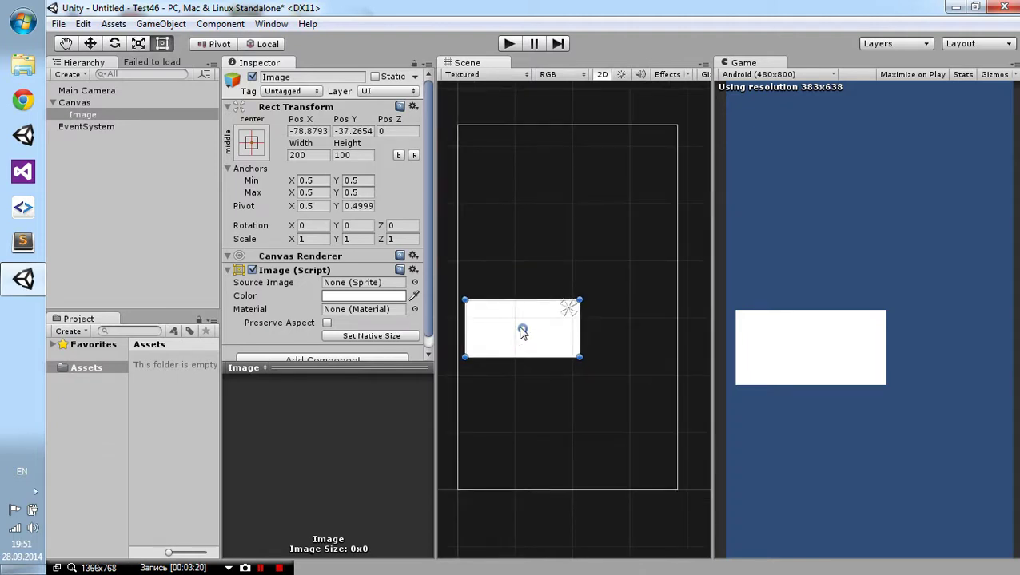
drag(521, 328, 481, 311)
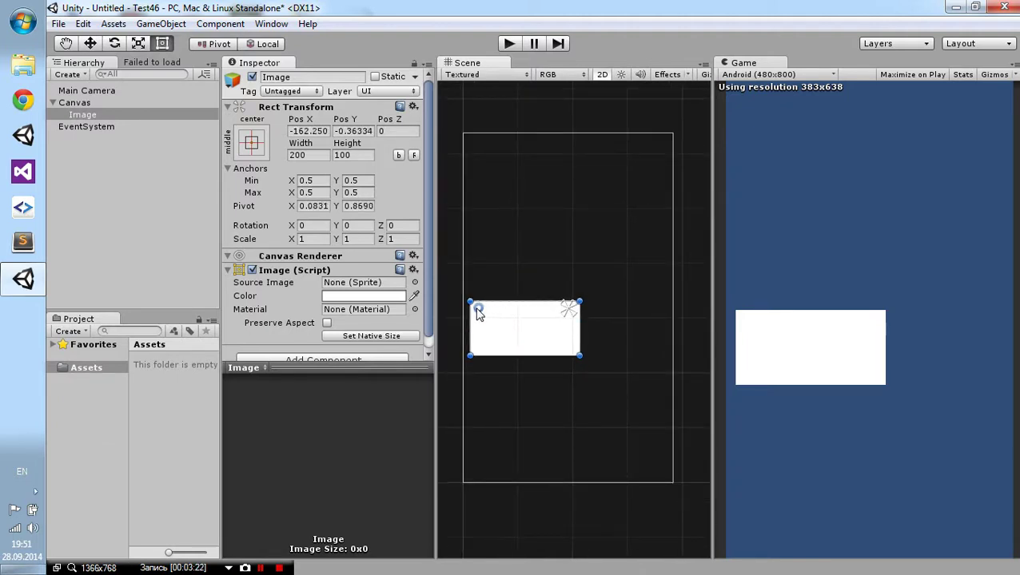
drag(482, 312, 553, 263)
Step: Rotate and resize the Image to 213 x 173, then move it up to -83, 127
mouse_move(634, 310)
mouse_down()
mouse_move(496, 294)
mouse_move(635, 287)
mouse_move(453, 248)
mouse_move(624, 292)
mouse_move(734, 462)
mouse_move(799, 381)
mouse_move(632, 427)
mouse_move(716, 442)
mouse_move(678, 386)
mouse_move(628, 355)
mouse_move(662, 387)
mouse_move(655, 325)
mouse_move(608, 330)
mouse_move(636, 335)
mouse_up()
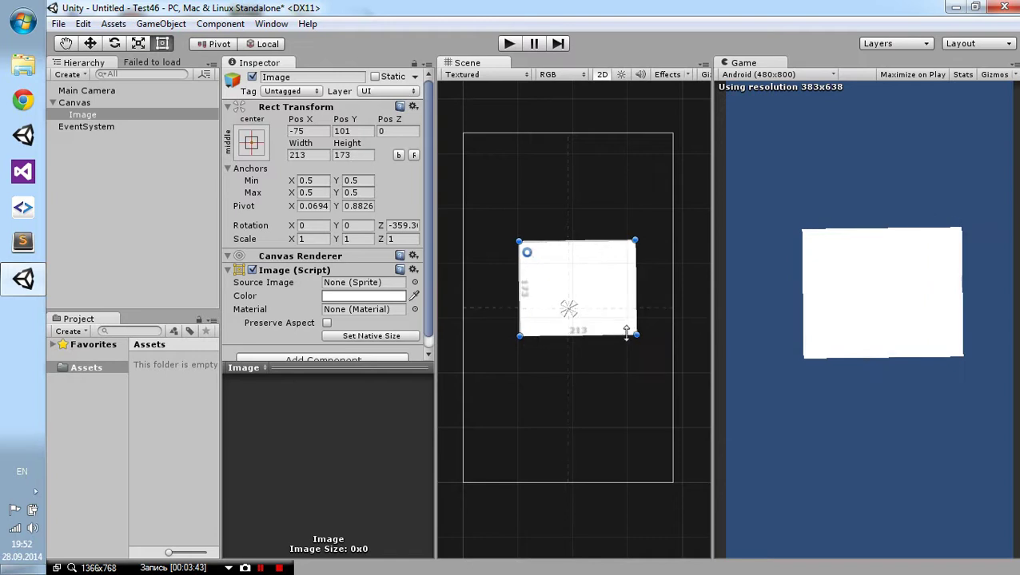
drag(605, 303, 605, 283)
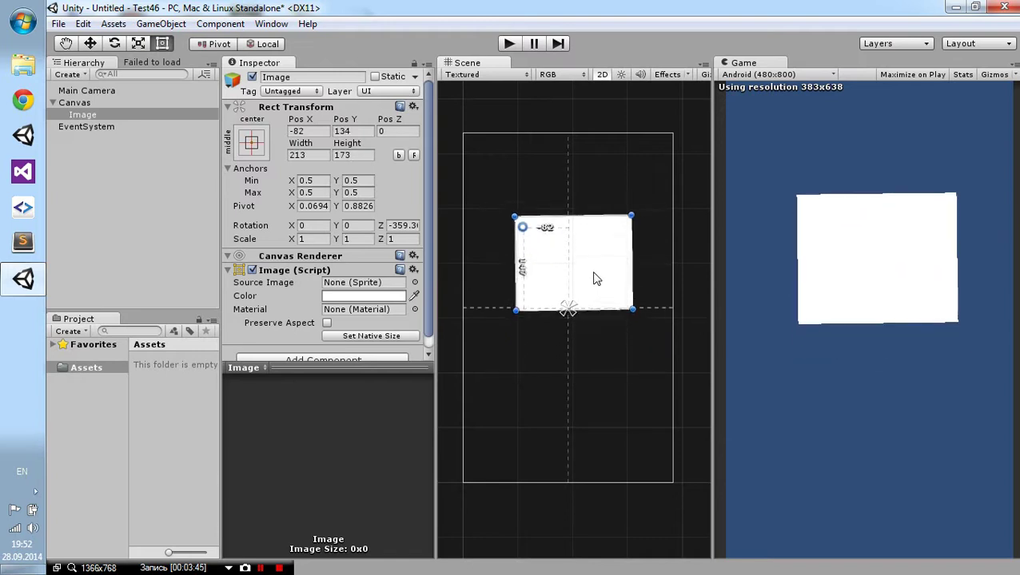
drag(605, 284, 585, 296)
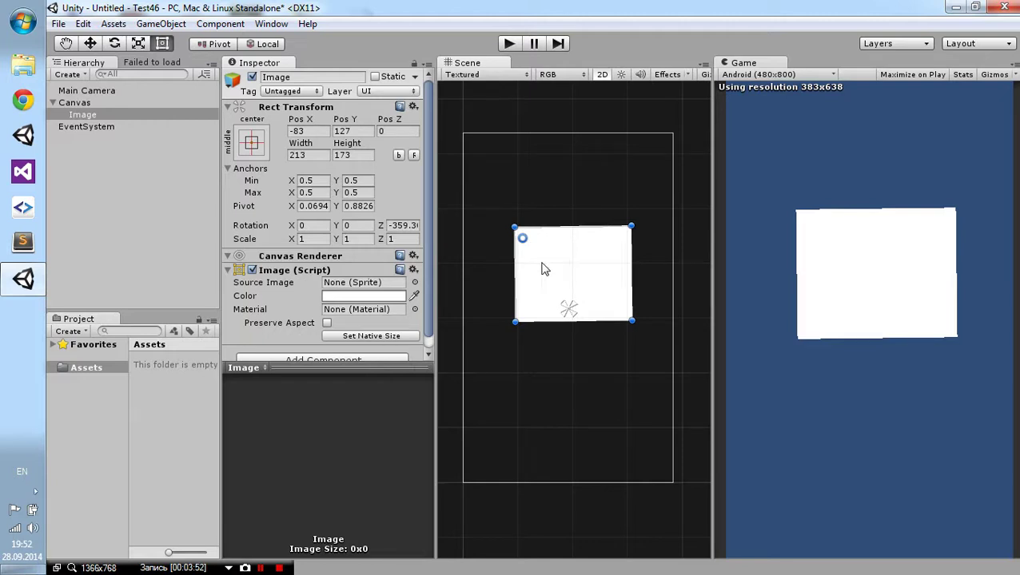
click(323, 207)
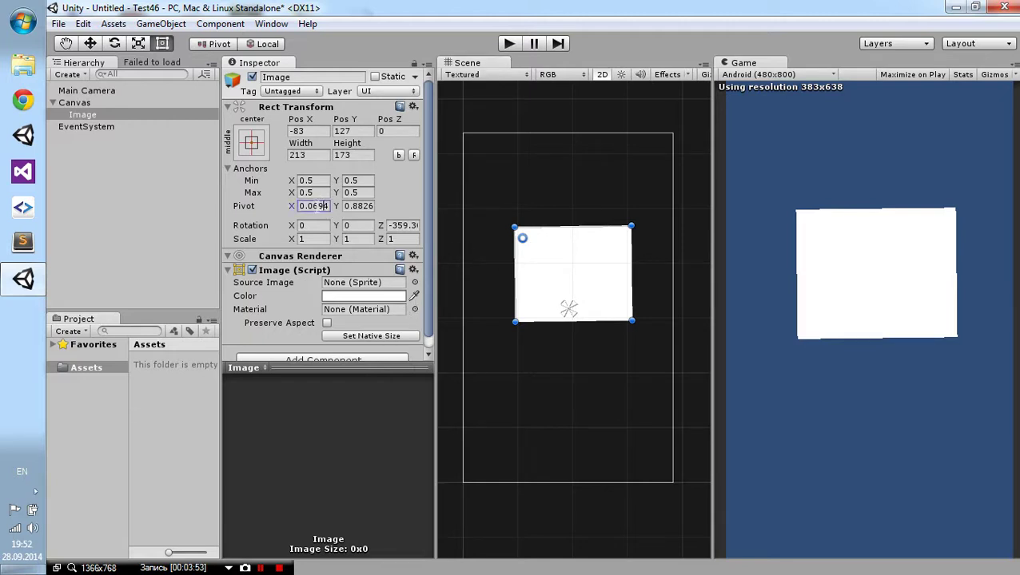
Step: Enter 0 for Pivot X and clear the Pivot Y field
double_click(323, 206)
click(322, 207)
double_click(323, 206)
text(0)
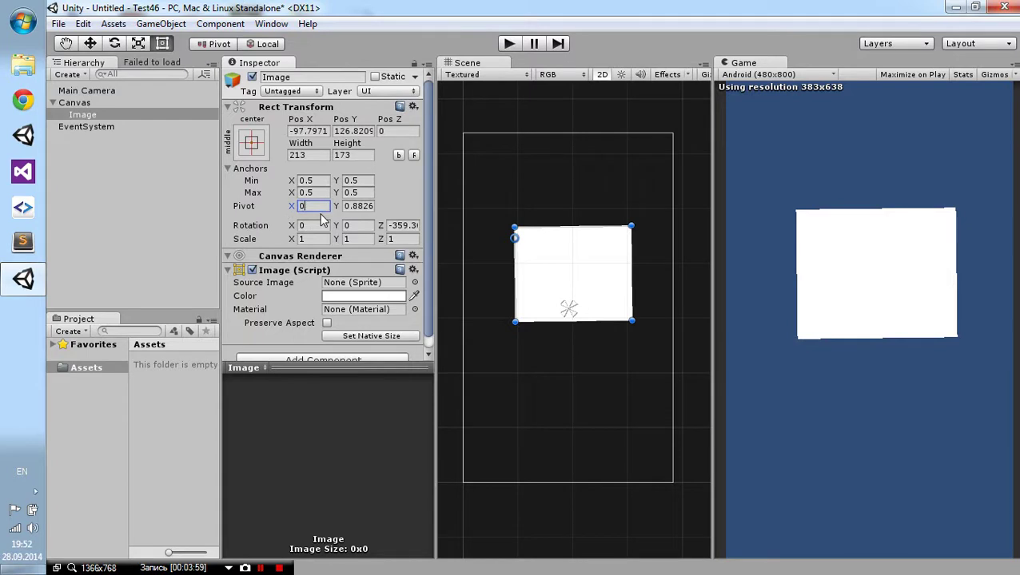
click(357, 206)
key(BackSpace)
key(BackSpace)
key(BackSpace)
text(0)
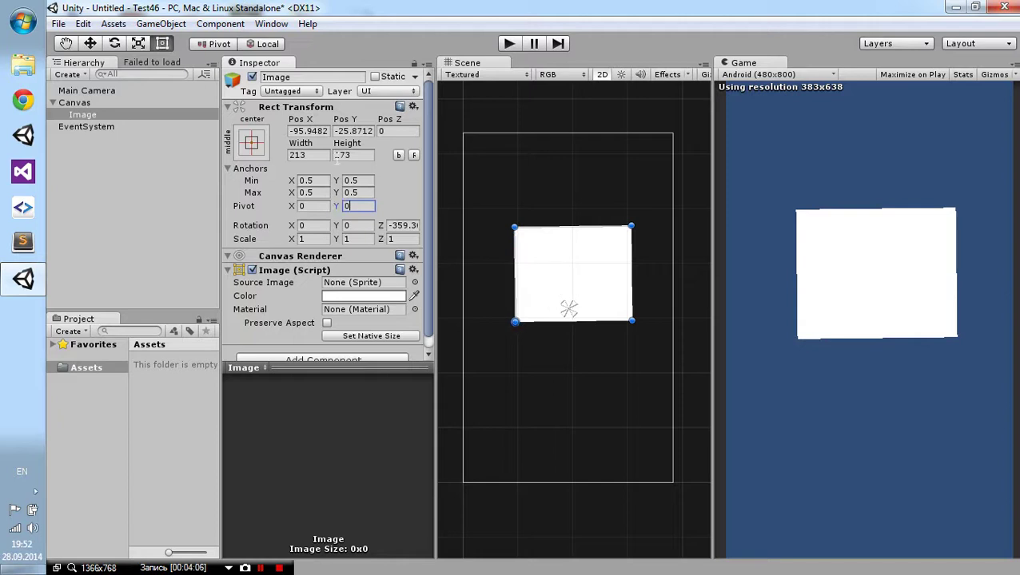
Step: Change Pivot X and Y both to 1, moving the pivot to the top-right corner
click(318, 207)
text(1)
key(Tab)
text(1)
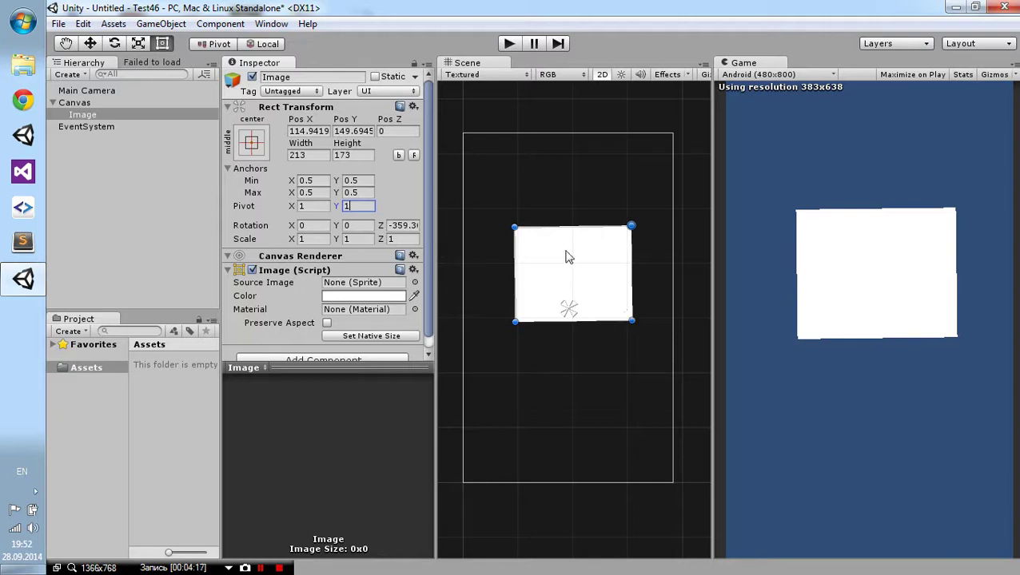
scroll(590, 317, down, 1)
Step: Zoom the Scene view and move the Image slightly higher on the Canvas
scroll(620, 287, down, 1)
scroll(616, 279, up, 2)
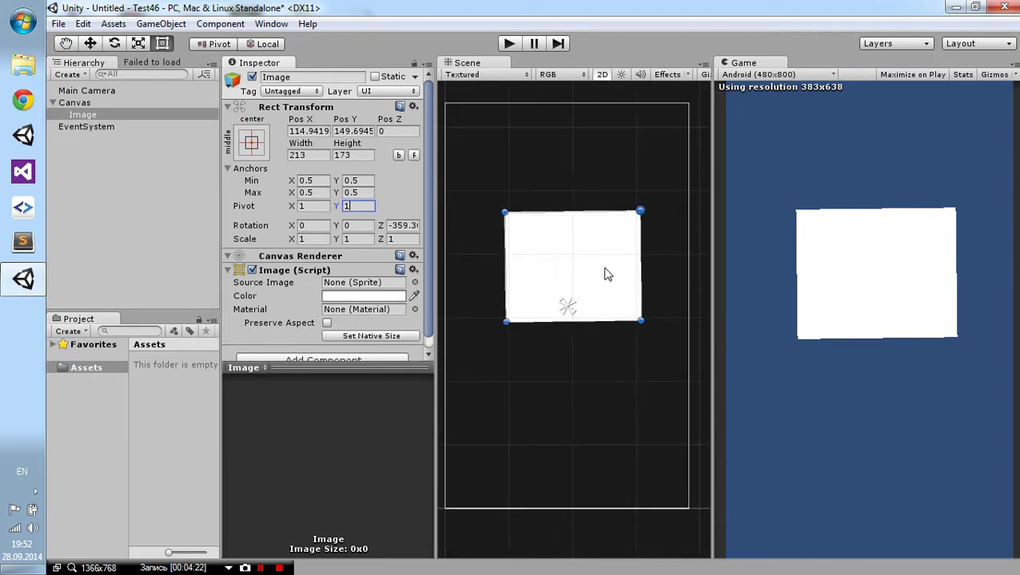
scroll(604, 272, up, 1)
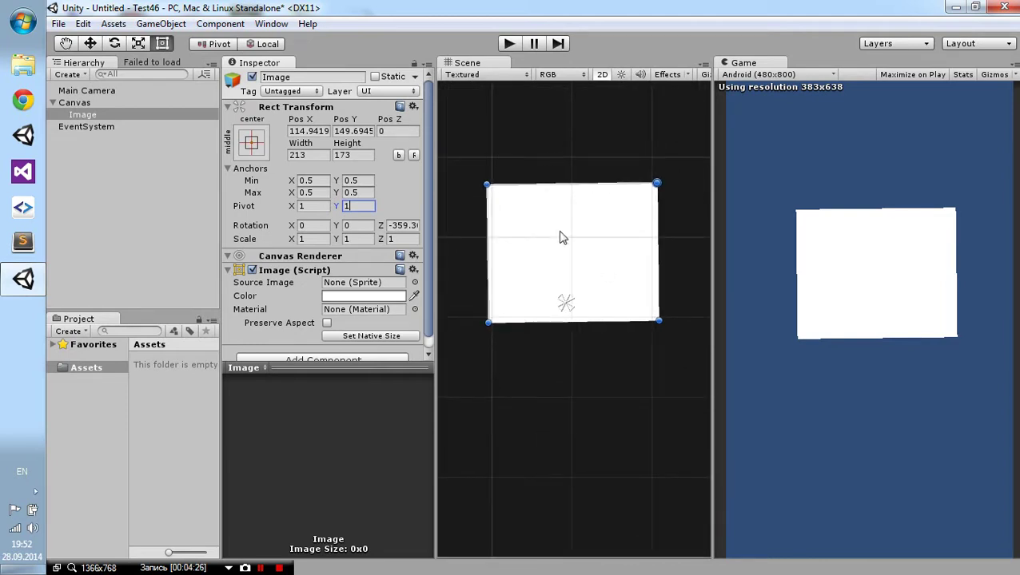
drag(566, 266, 572, 236)
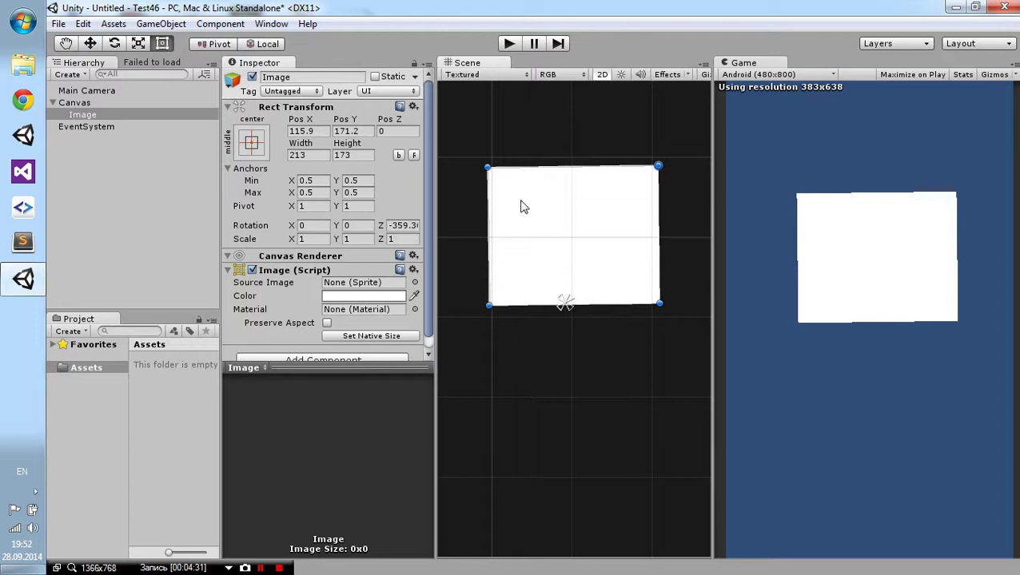
Step: Drag the top-right anchor up-right to Anchors Max 0.8496, 0.8515, leaving Min at 0.5, 0.5
scroll(634, 329, up, 1)
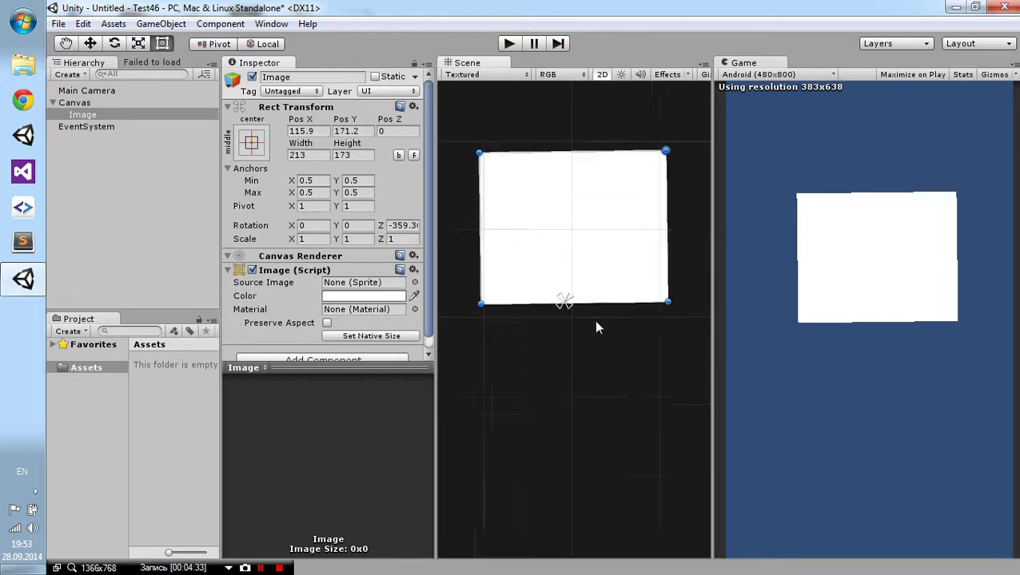
scroll(596, 324, up, 3)
scroll(567, 295, up, 2)
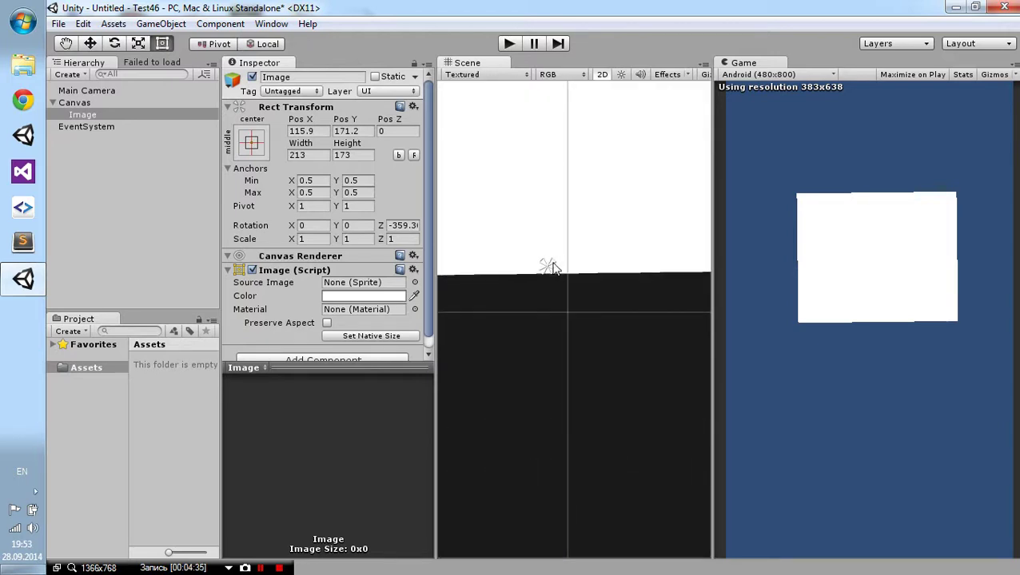
drag(552, 265, 643, 177)
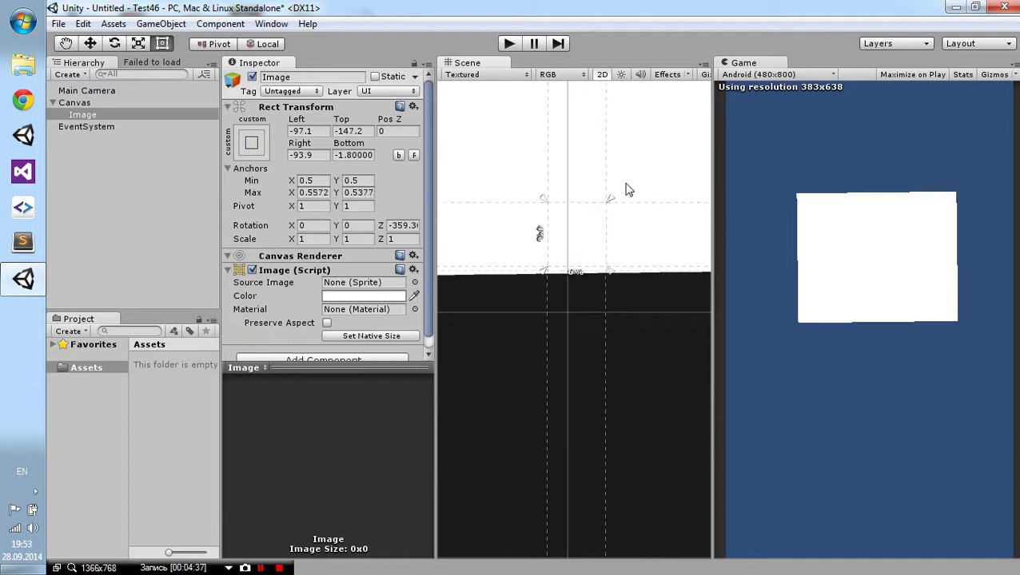
scroll(643, 191, down, 1)
scroll(642, 215, down, 3)
scroll(636, 232, down, 2)
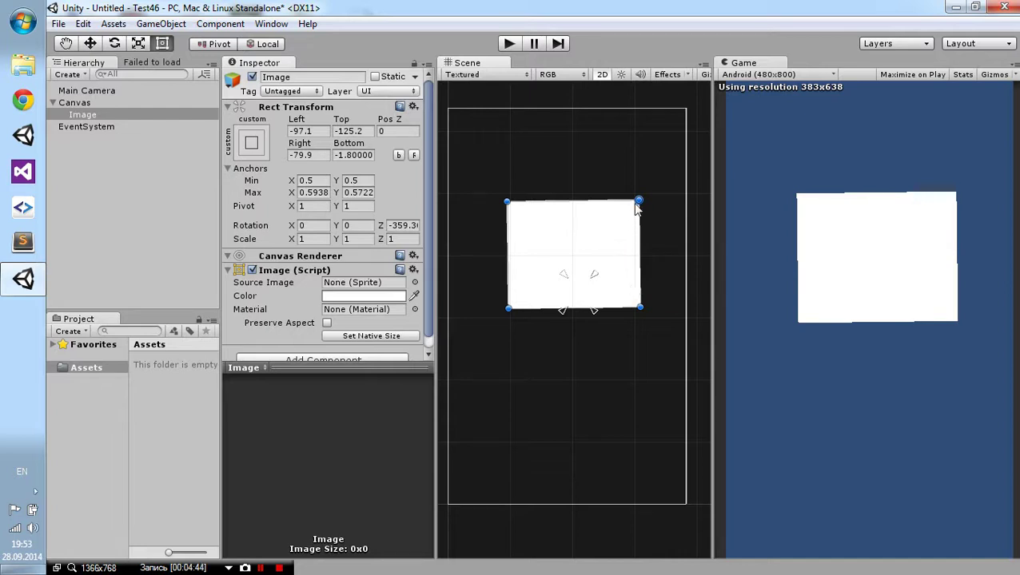
mouse_move(593, 277)
mouse_down()
mouse_move(655, 190)
mouse_move(654, 163)
mouse_up()
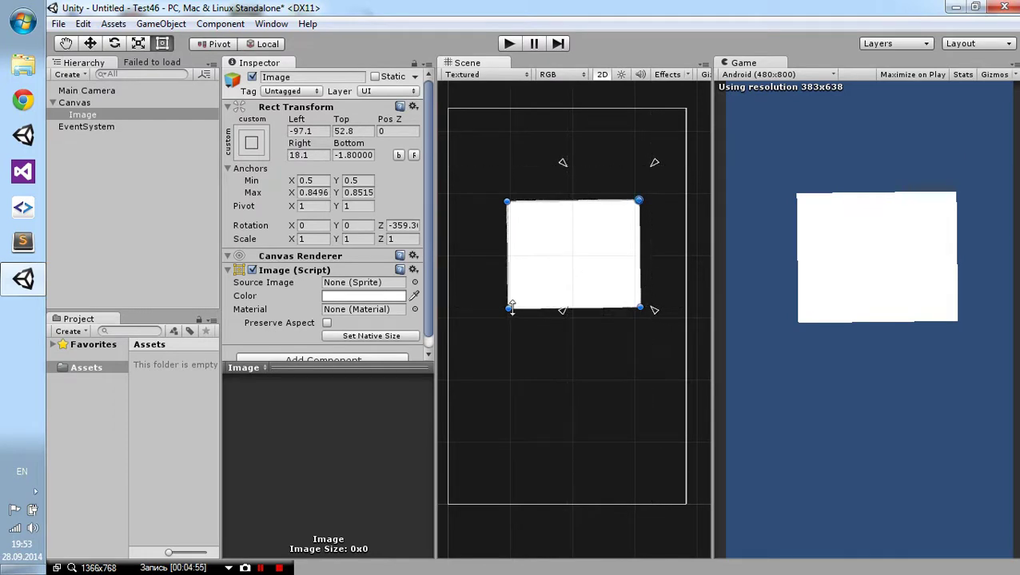
Step: Set the Image's Z rotation to 0 and spread its lower-left anchor down and left
click(412, 227)
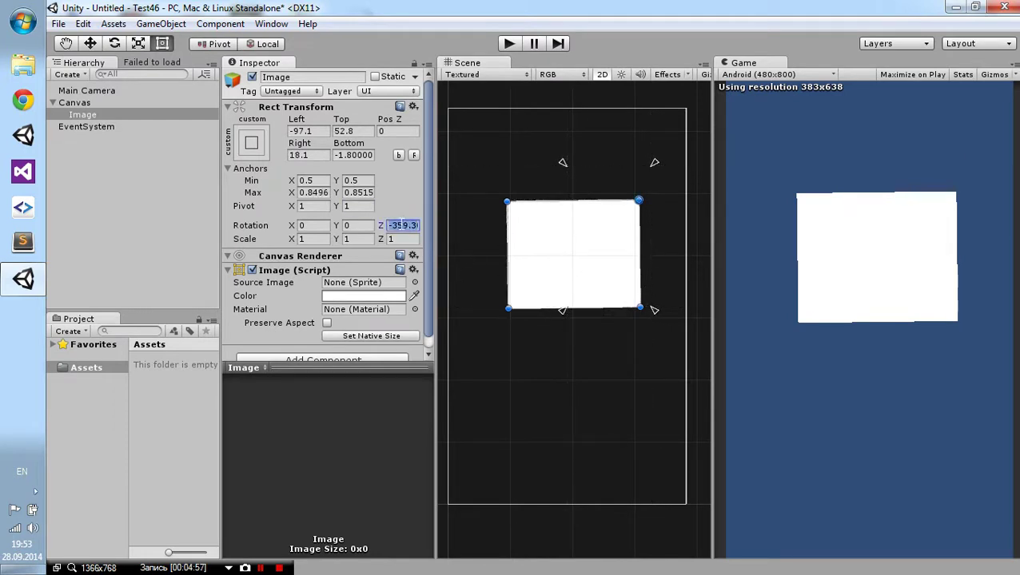
text(0)
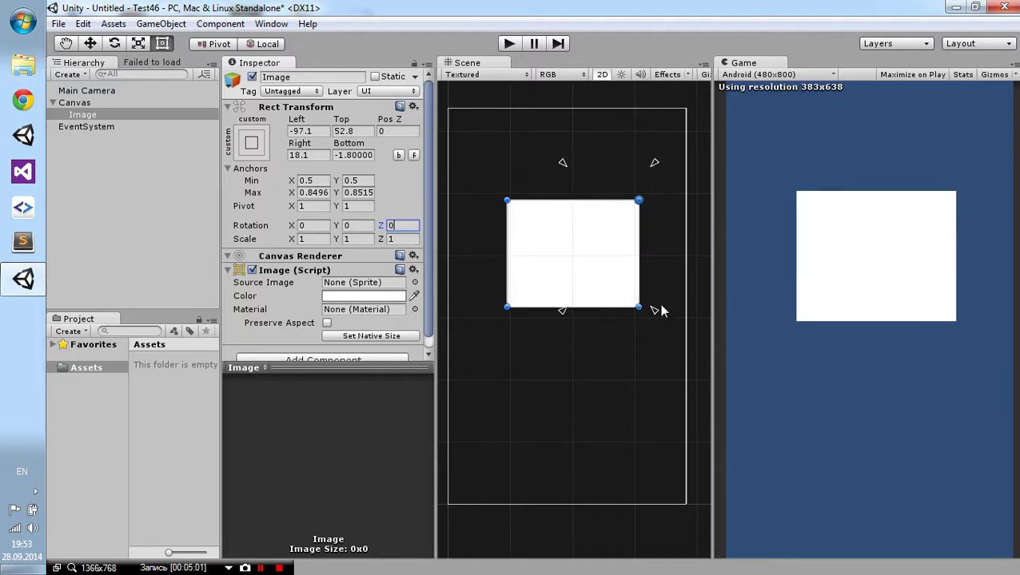
drag(561, 312, 498, 326)
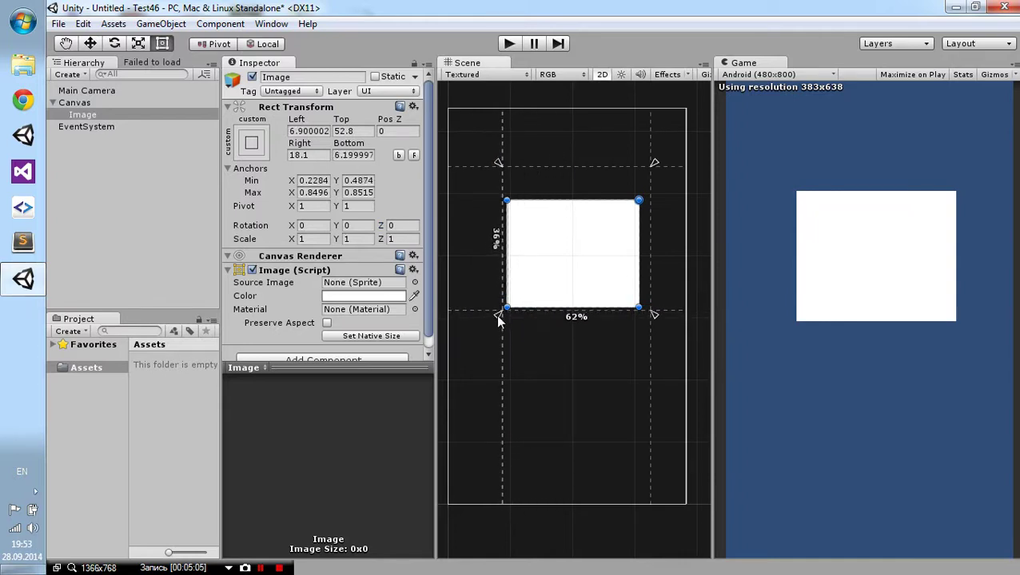
drag(499, 326, 492, 321)
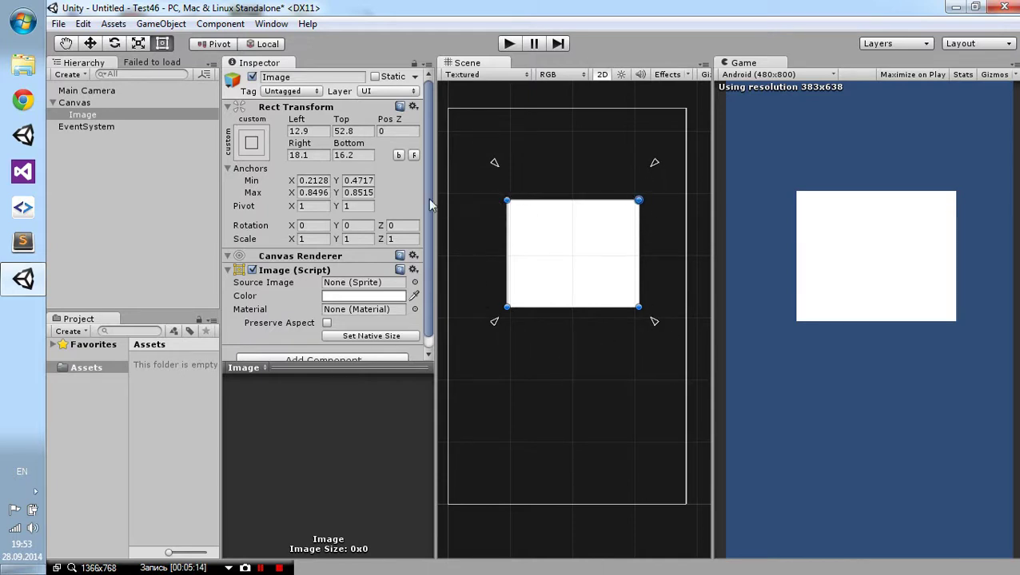
Step: Settle the upper-left anchor near 0.187 and move the Image up the canvas
drag(494, 166, 470, 164)
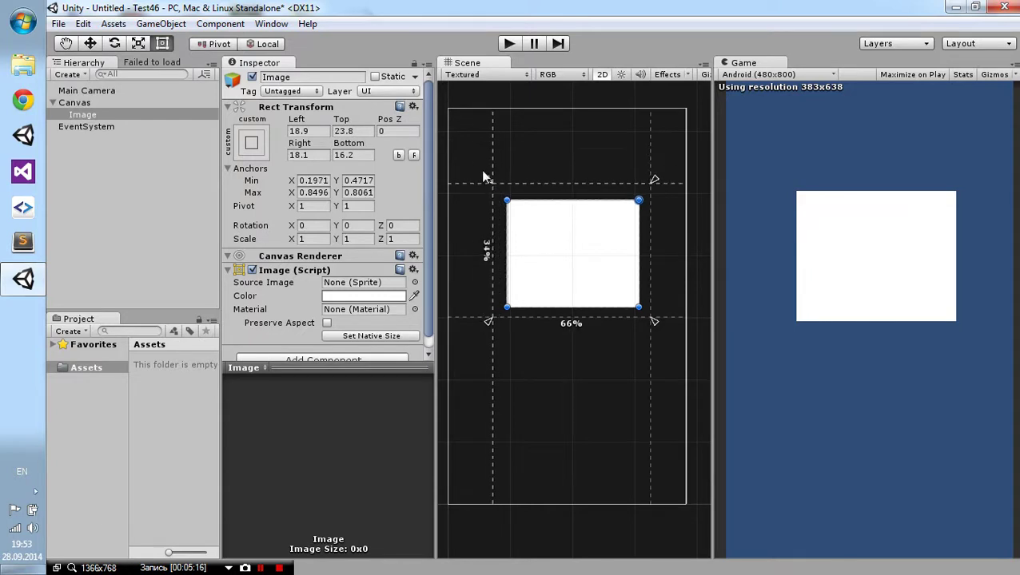
drag(470, 165, 488, 164)
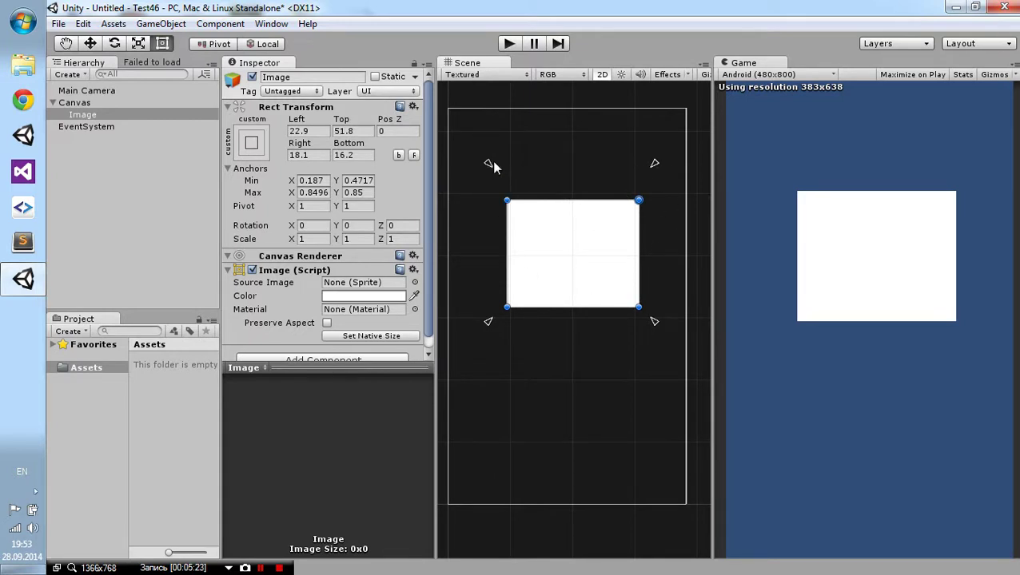
drag(588, 277, 533, 174)
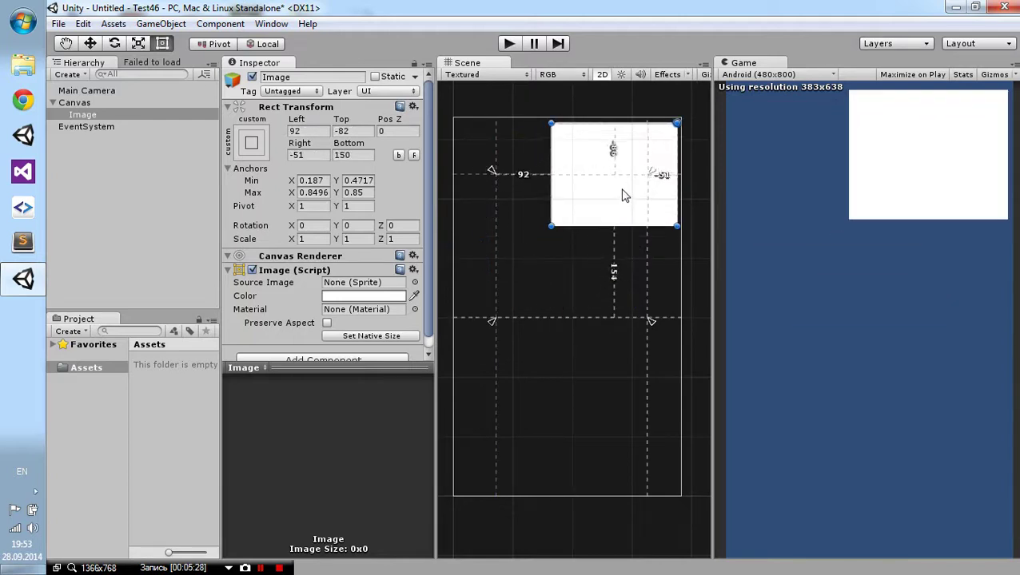
Step: Move the Image top-left, collapse all anchors to the canvas corner (0, 1), and widen the Game view
drag(533, 174, 537, 200)
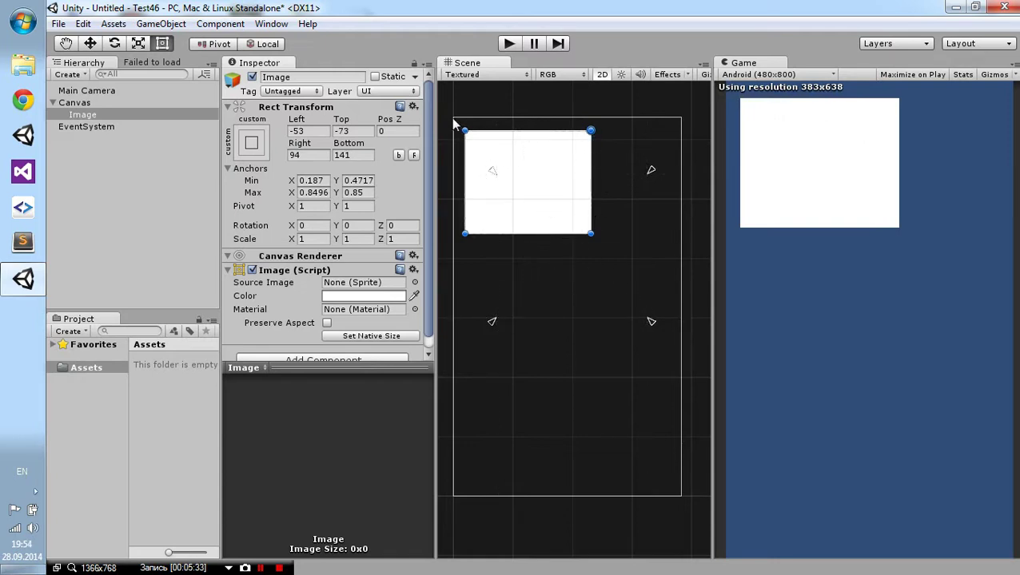
drag(651, 169, 471, 118)
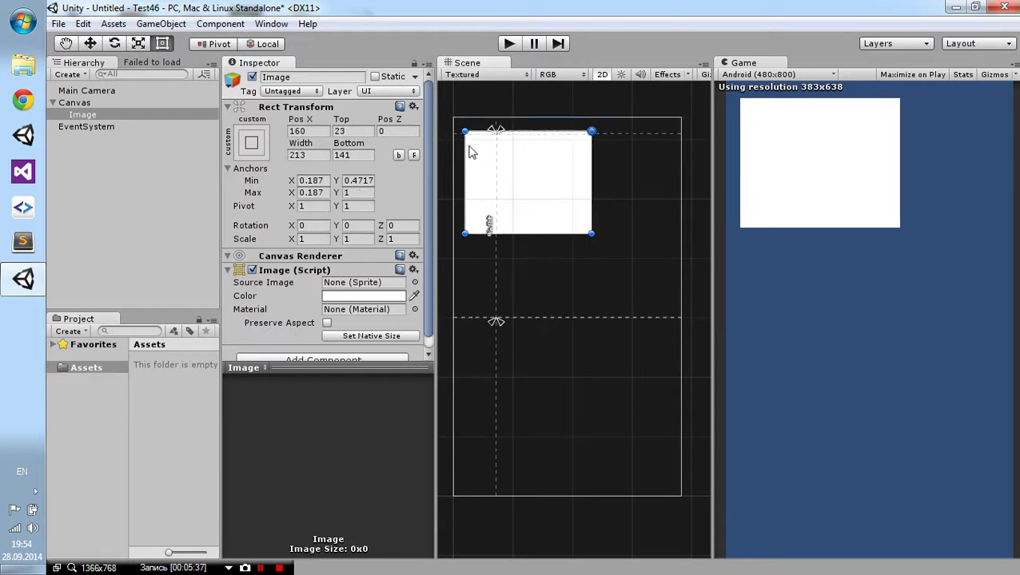
drag(495, 323, 495, 118)
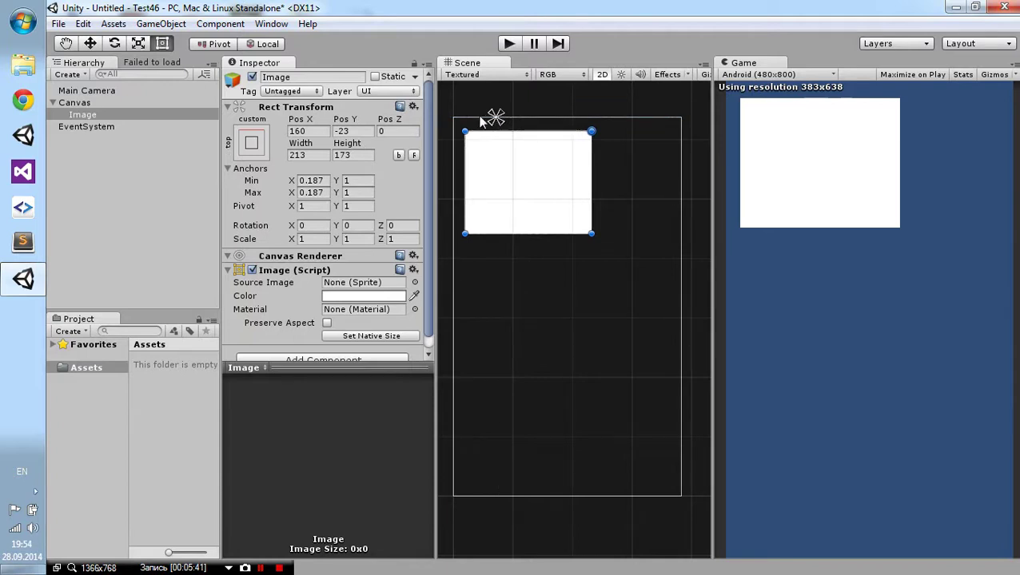
drag(495, 119, 453, 118)
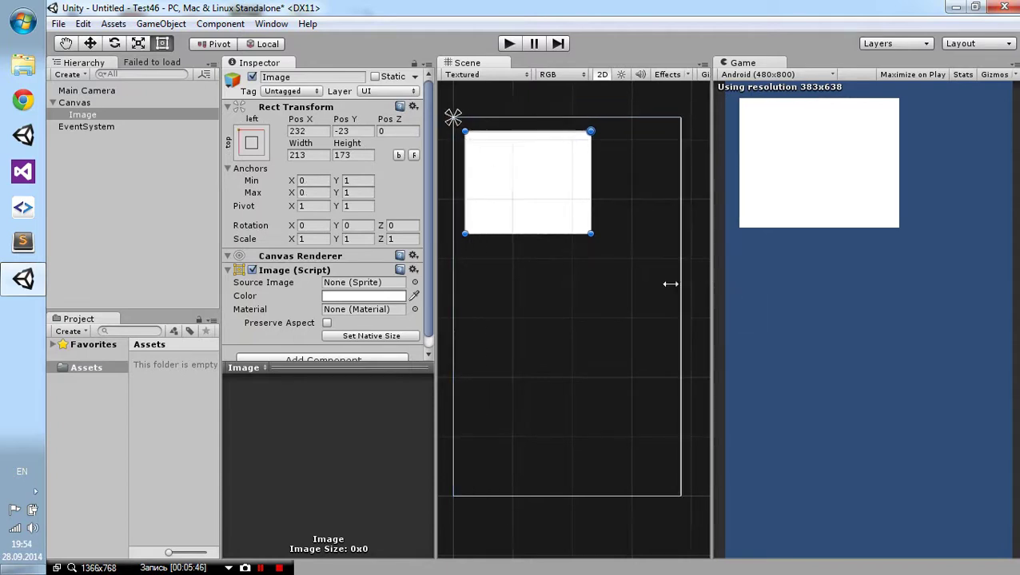
drag(669, 284, 521, 284)
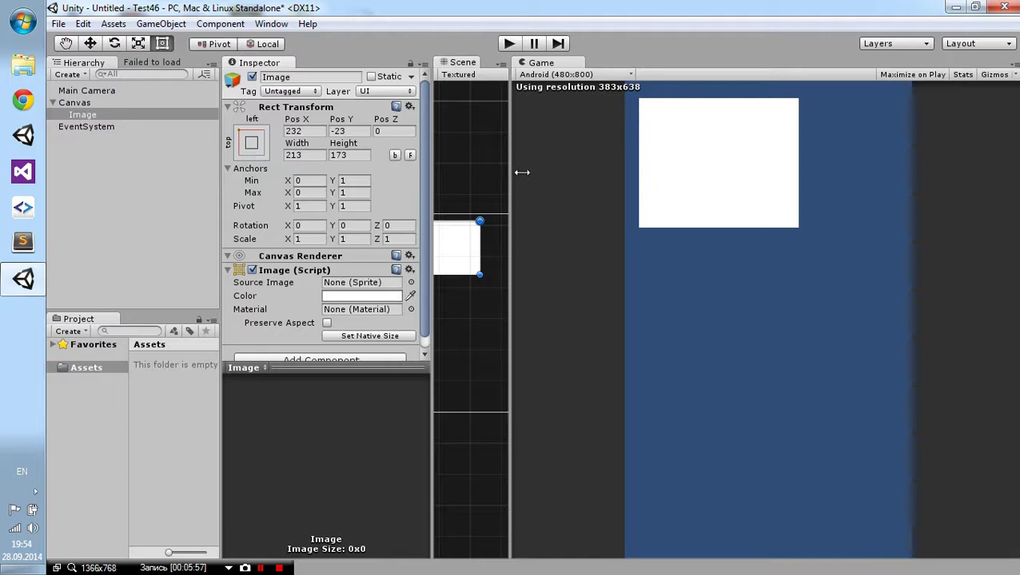
Step: Resize the Scene/Game split and zoom the Scene view to reframe the whole canvas
drag(510, 169, 708, 193)
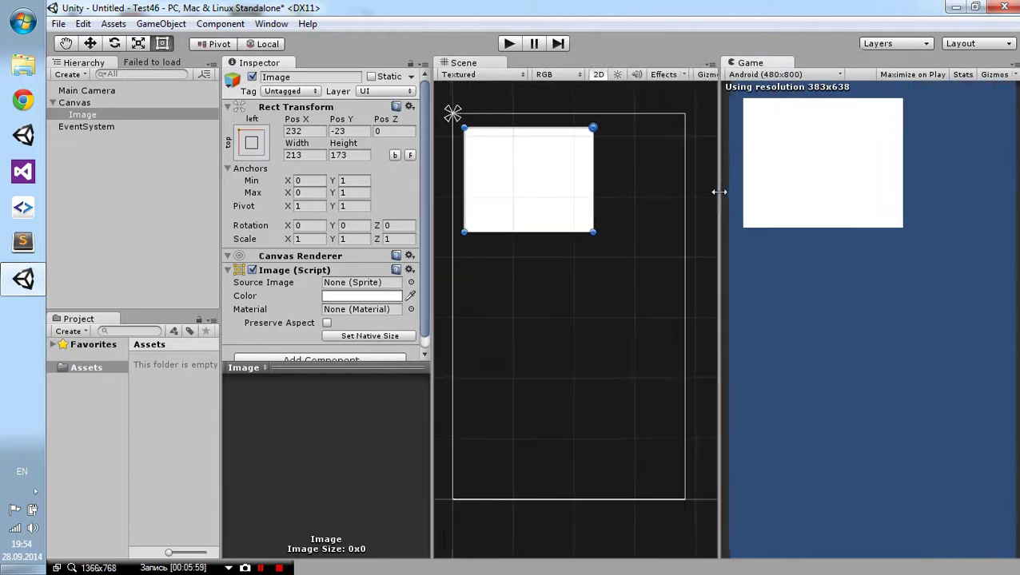
drag(709, 192, 721, 192)
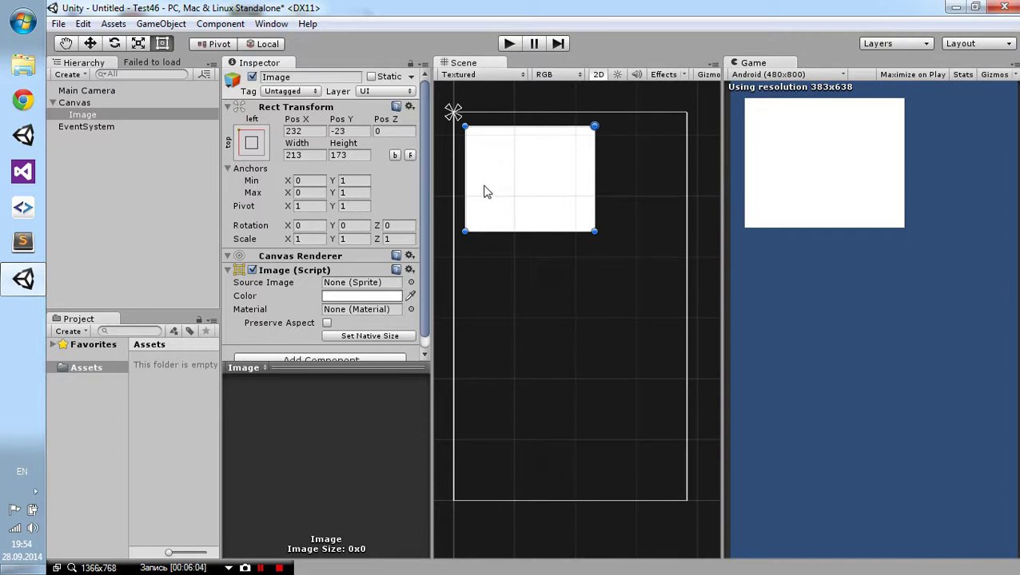
scroll(525, 185, down, 2)
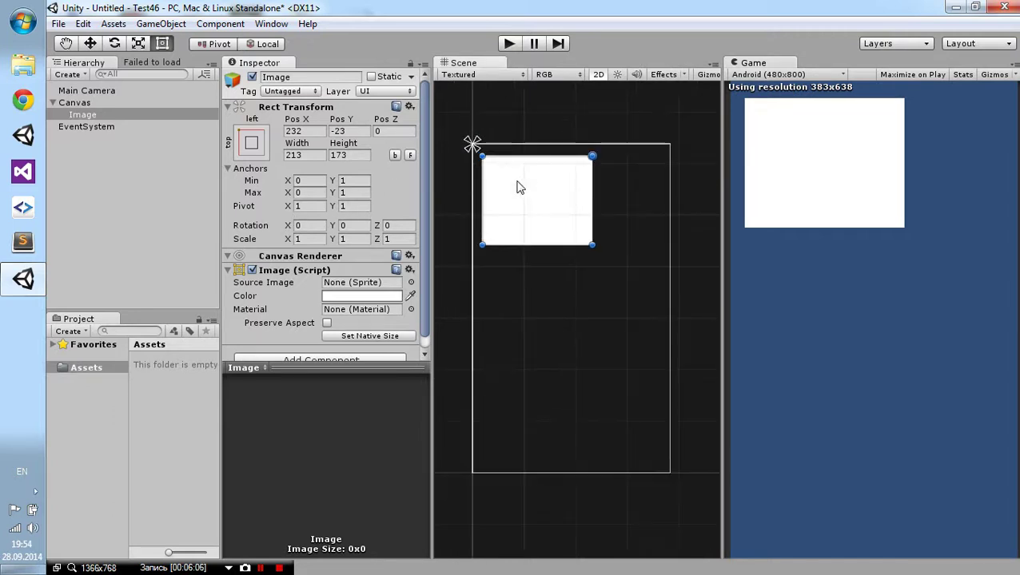
scroll(521, 189, up, 1)
scroll(521, 190, up, 1)
scroll(519, 189, up, 1)
scroll(518, 190, down, 1)
scroll(515, 190, down, 1)
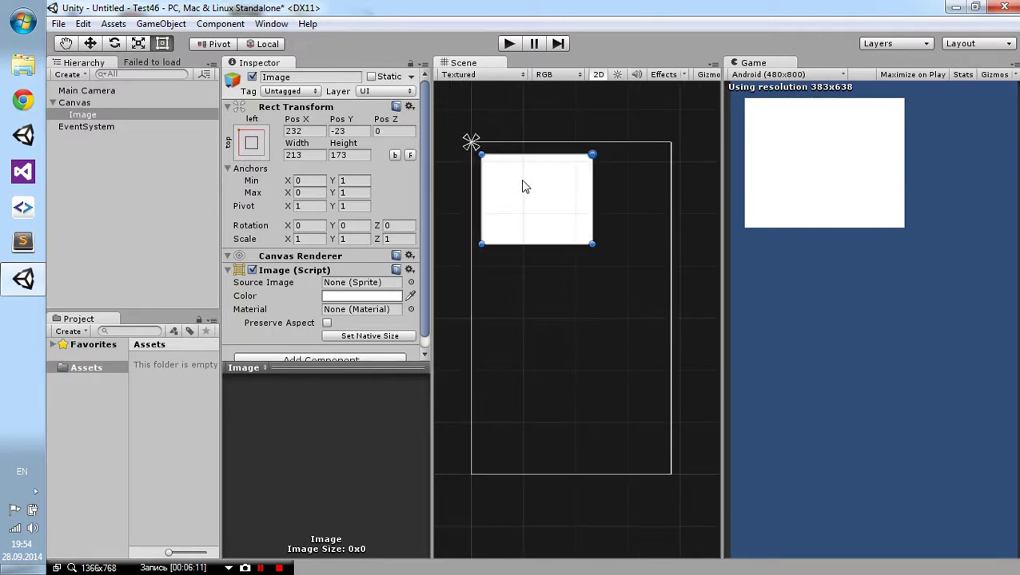
scroll(523, 185, up, 4)
scroll(523, 184, down, 3)
scroll(525, 184, down, 1)
scroll(529, 184, up, 1)
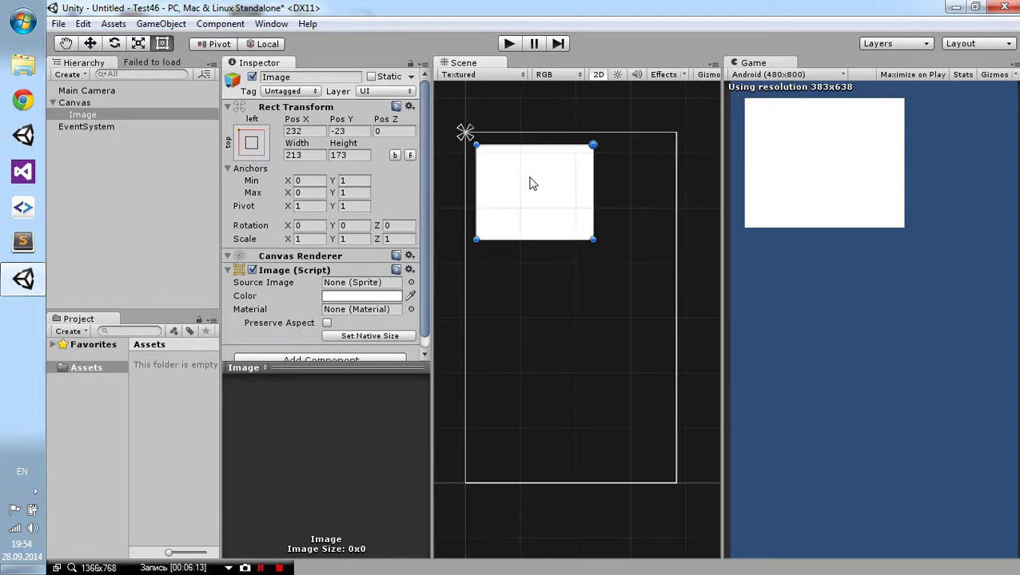
scroll(588, 152, up, 1)
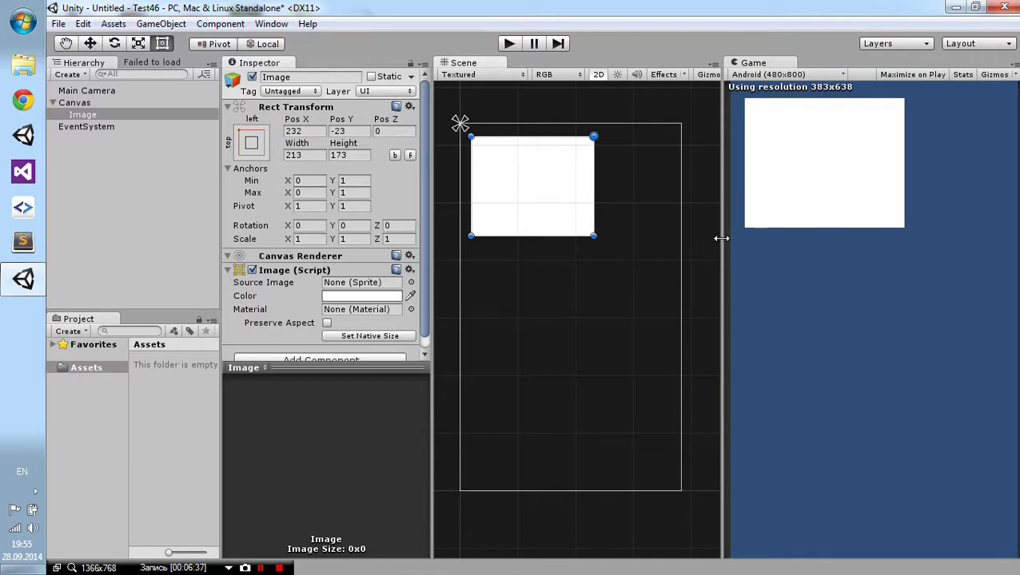
drag(721, 238, 662, 241)
drag(703, 237, 705, 237)
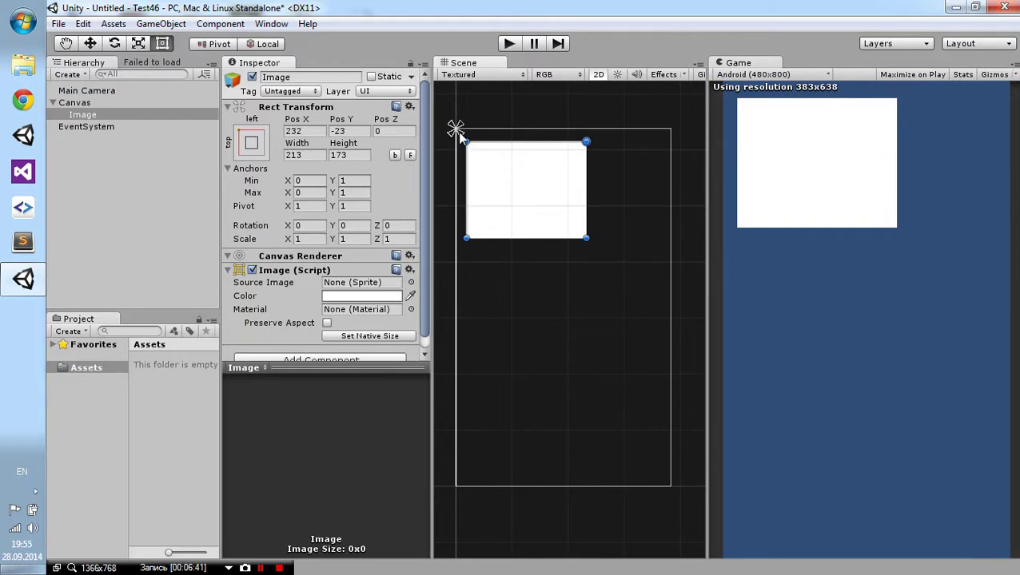
Step: Widen the Image and stretch its anchors from 0, 1 to 1, 1, leaving Left 19 and Right 18
drag(711, 249, 735, 251)
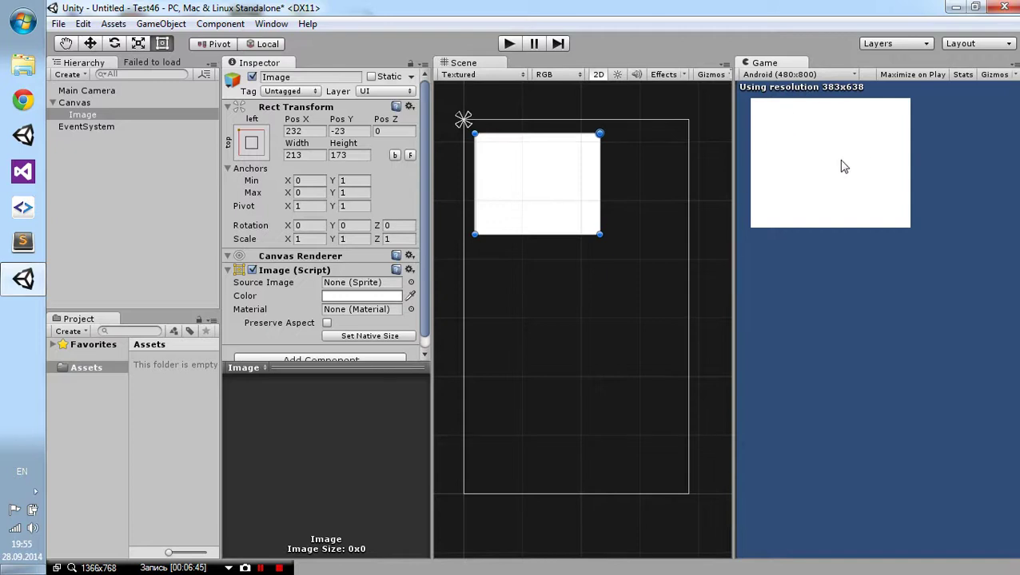
drag(600, 187, 679, 191)
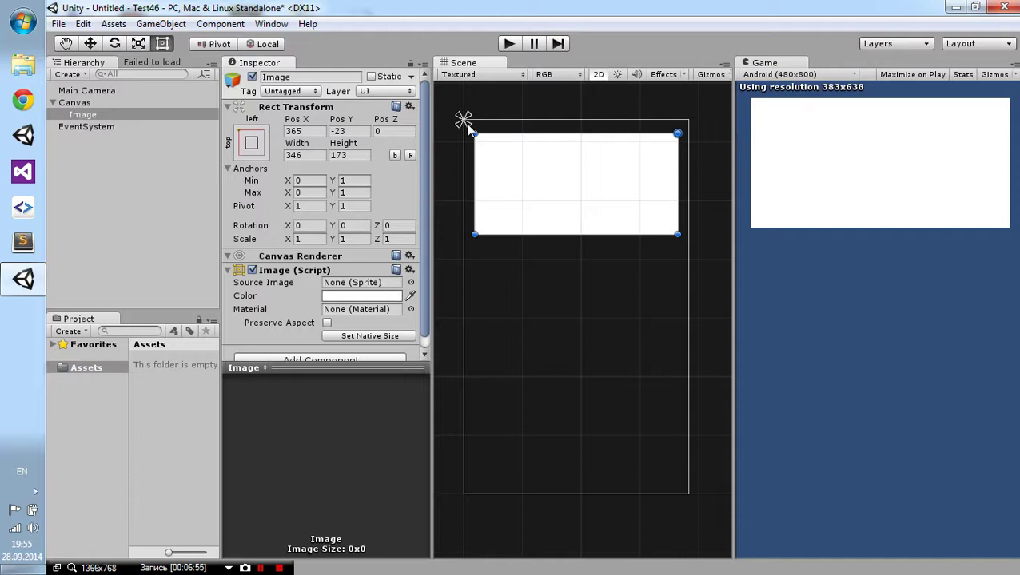
drag(465, 122, 688, 120)
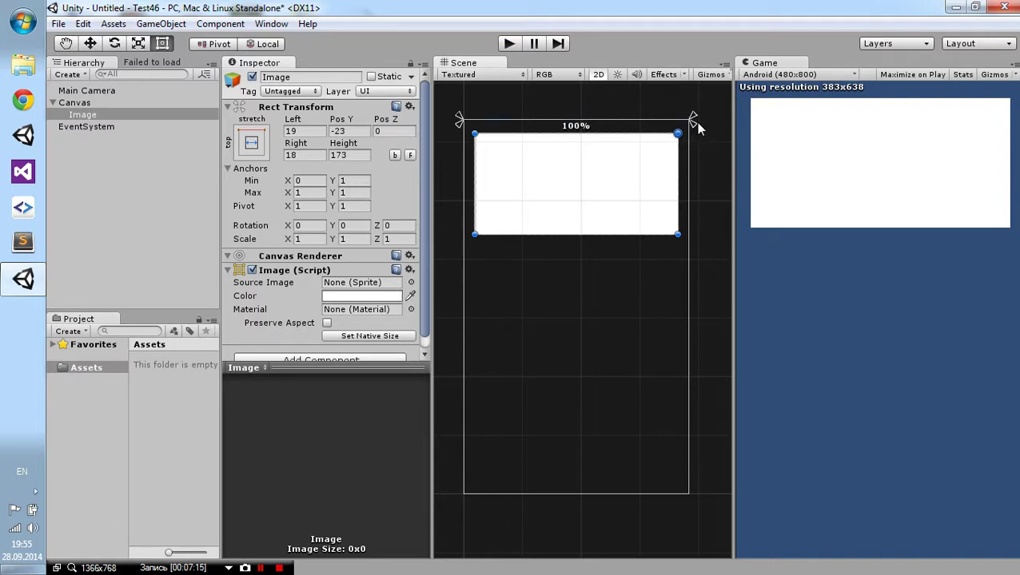
drag(733, 168, 657, 164)
Step: Switch the Game view from Android (480x800) to Free Aspect and widen it to watch scaling
click(695, 74)
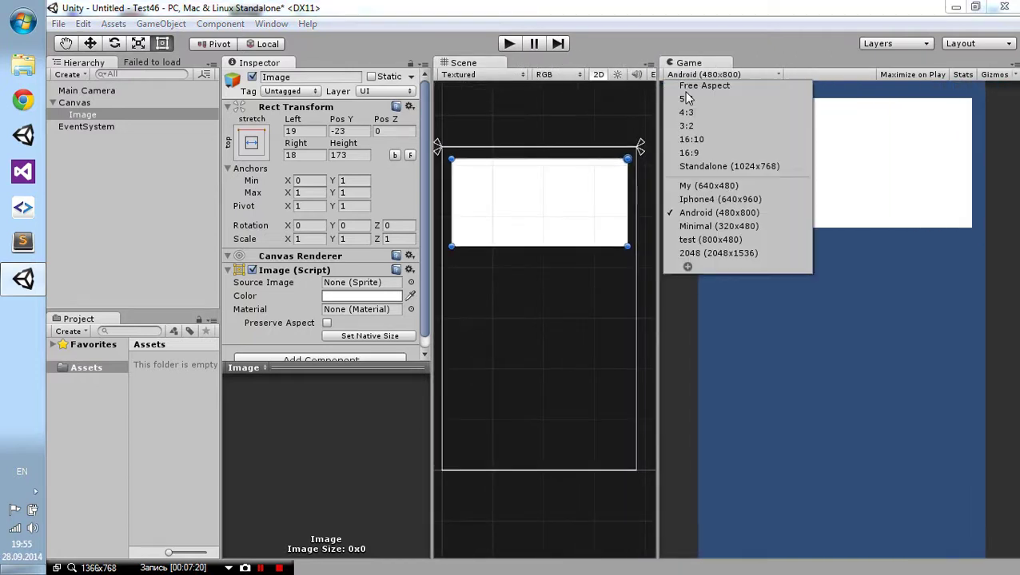
click(692, 86)
mouse_move(658, 137)
mouse_down()
mouse_move(548, 143)
mouse_move(771, 120)
mouse_up()
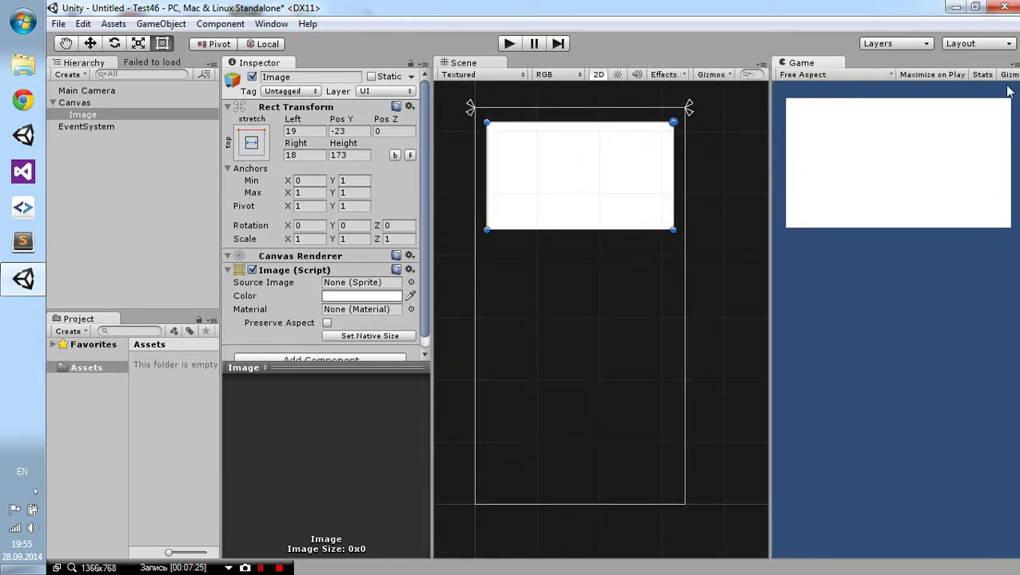
drag(770, 155, 765, 182)
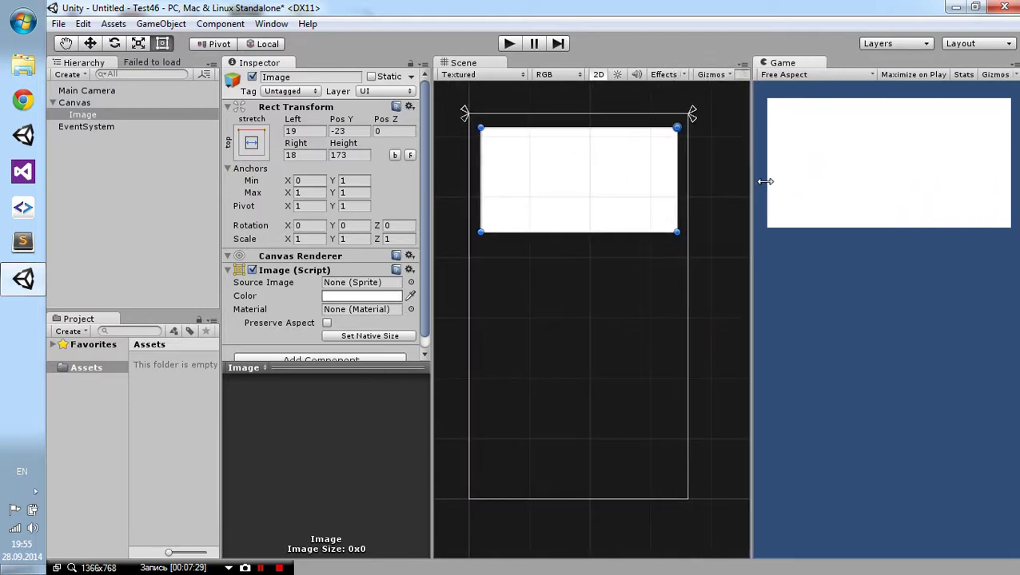
Step: Narrow the Game view so the stretched Image shrinks with it
drag(765, 181, 747, 160)
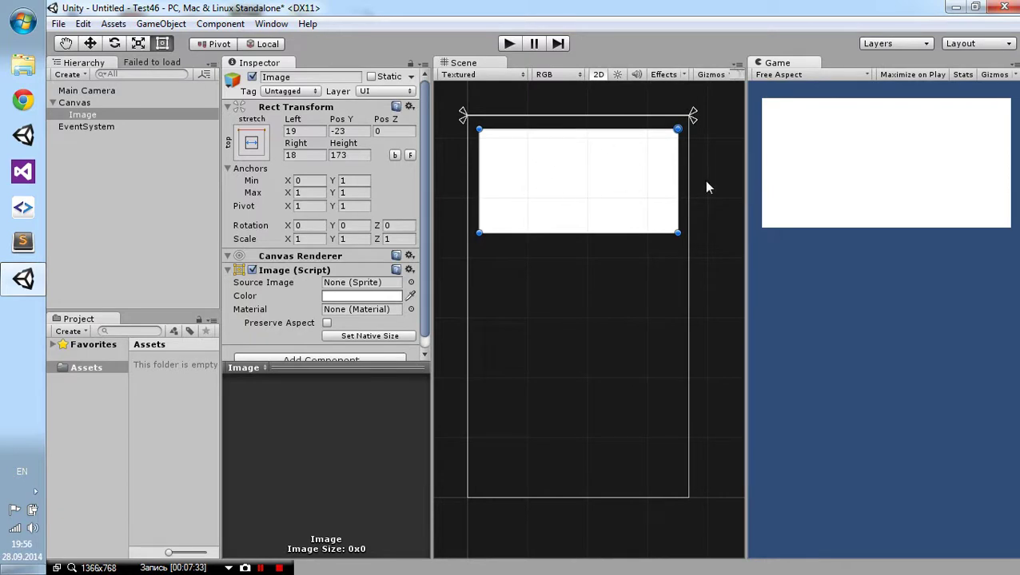
drag(742, 198, 867, 238)
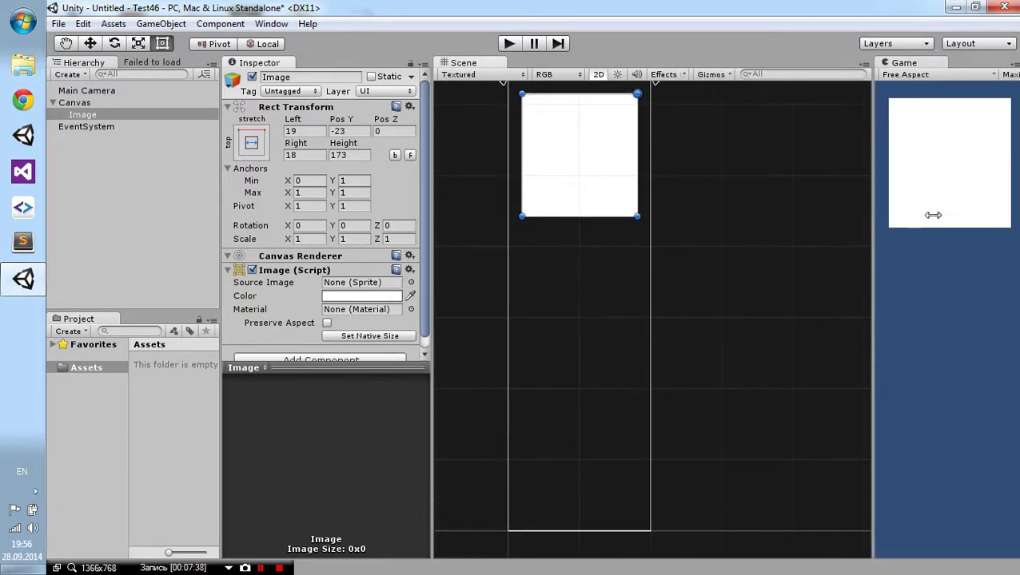
drag(867, 238, 854, 238)
Step: Zoom the Scene view to confirm the Image keeps its 19 and 18 side margins
scroll(667, 183, down, 1)
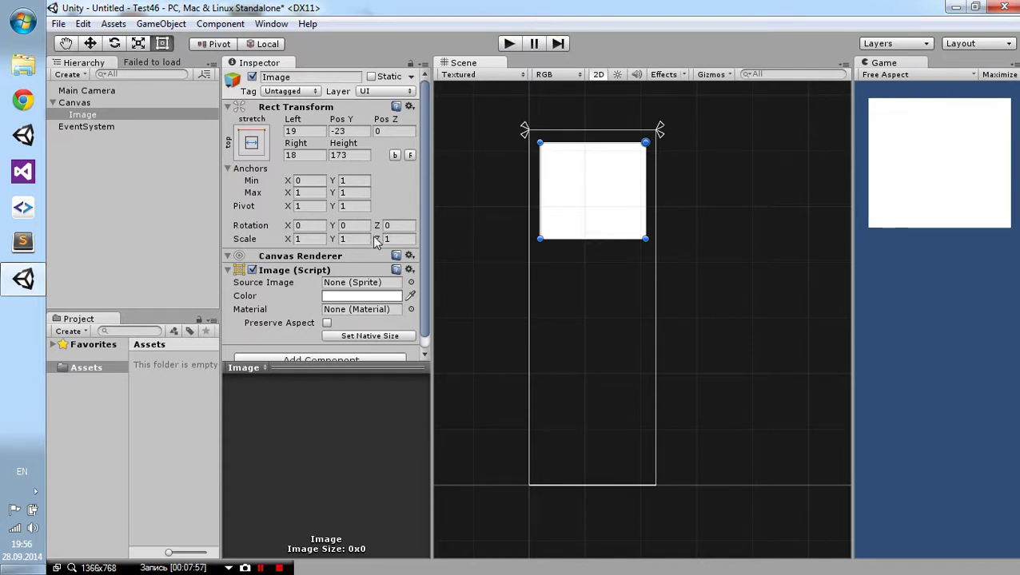
scroll(539, 196, up, 2)
scroll(541, 196, up, 1)
scroll(542, 196, up, 1)
scroll(543, 197, up, 1)
scroll(541, 196, up, 1)
scroll(542, 196, down, 2)
scroll(541, 195, down, 1)
scroll(541, 195, down, 2)
scroll(540, 196, up, 1)
scroll(528, 172, up, 1)
scroll(516, 136, up, 1)
scroll(512, 127, up, 1)
scroll(510, 127, down, 1)
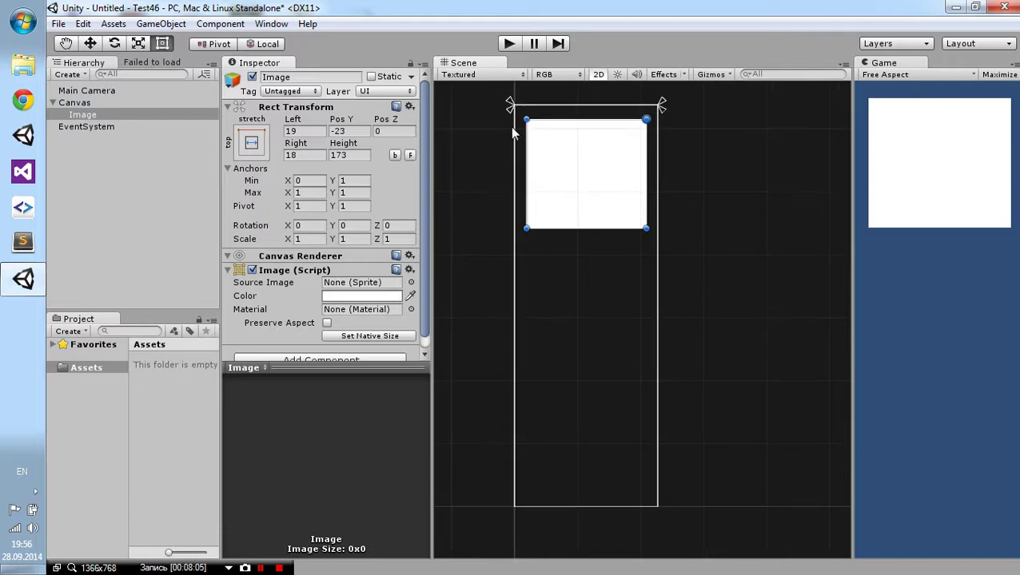
scroll(508, 136, down, 1)
scroll(499, 152, down, 1)
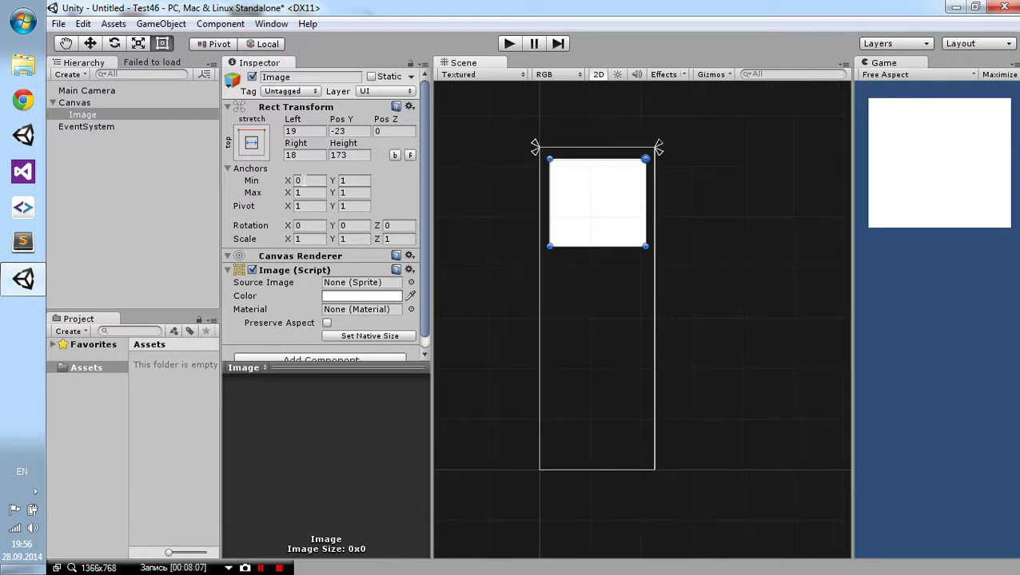
click(308, 192)
Step: Pull the Image's left anchor inward to about 0.1935, leaving its Left offset at -25
click(316, 182)
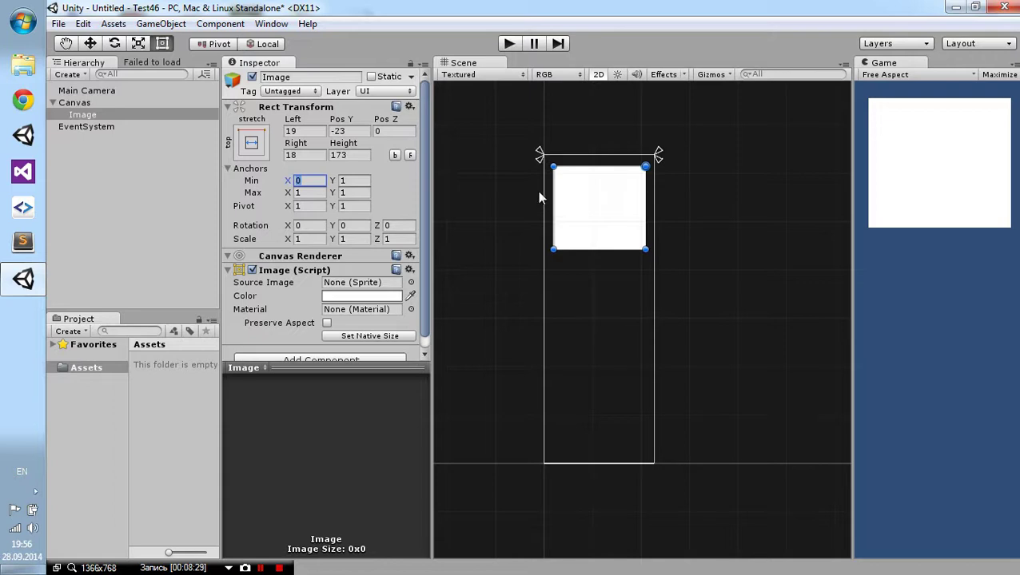
drag(541, 158, 570, 158)
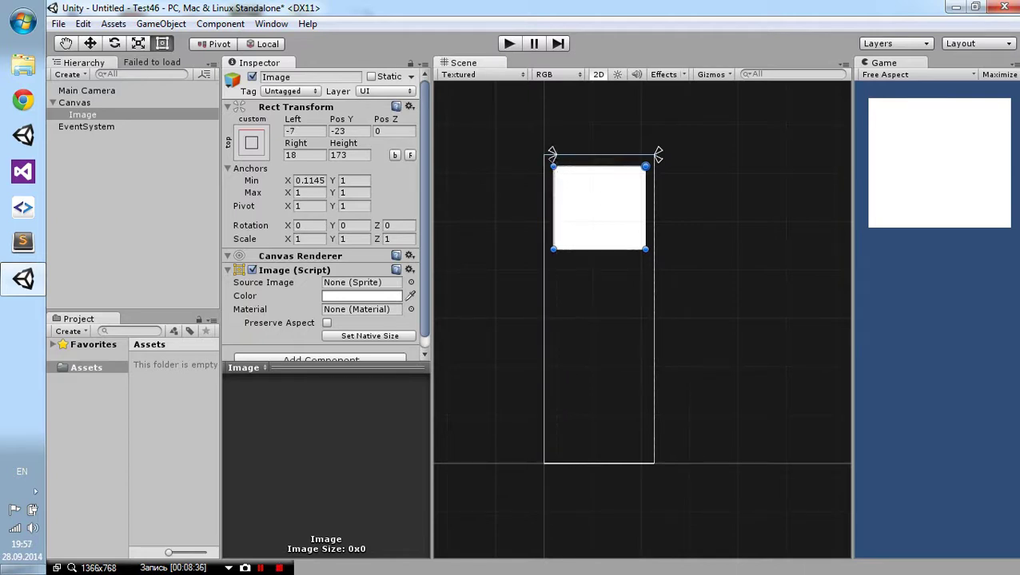
drag(431, 252, 436, 252)
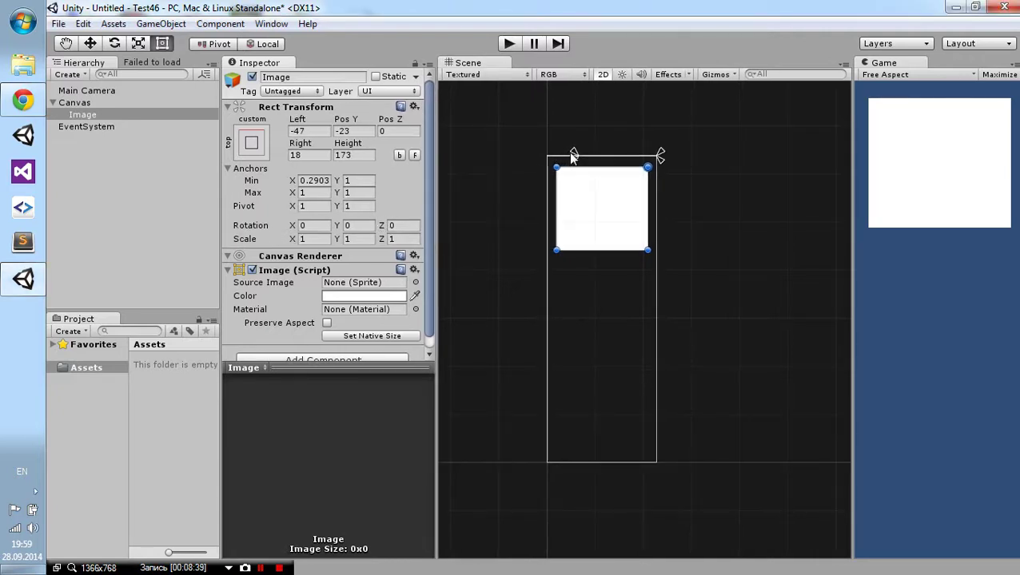
drag(573, 155, 567, 155)
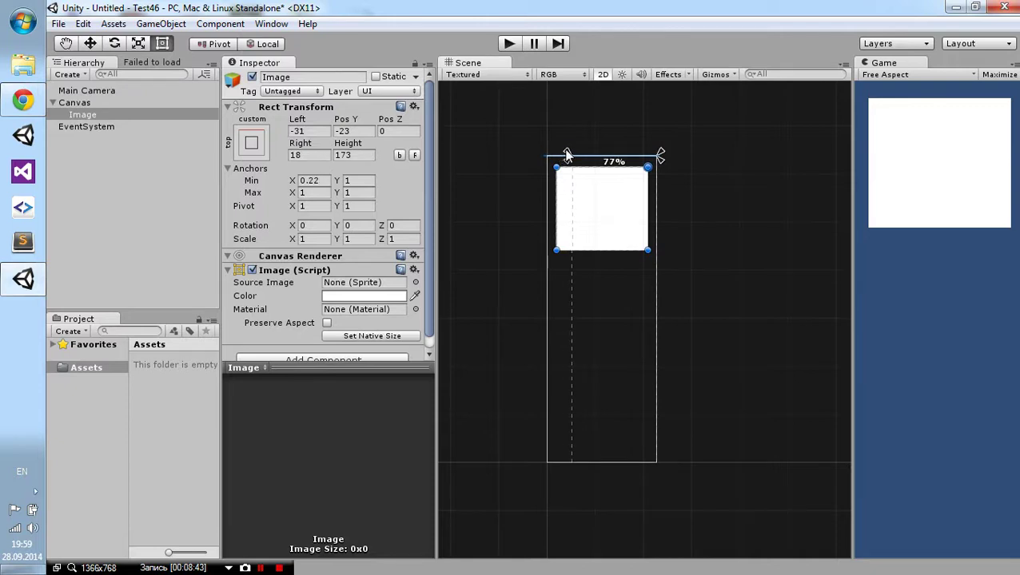
drag(567, 154, 568, 155)
mouse_move(567, 154)
mouse_down()
mouse_move(577, 154)
mouse_move(564, 154)
mouse_up()
click(101, 104)
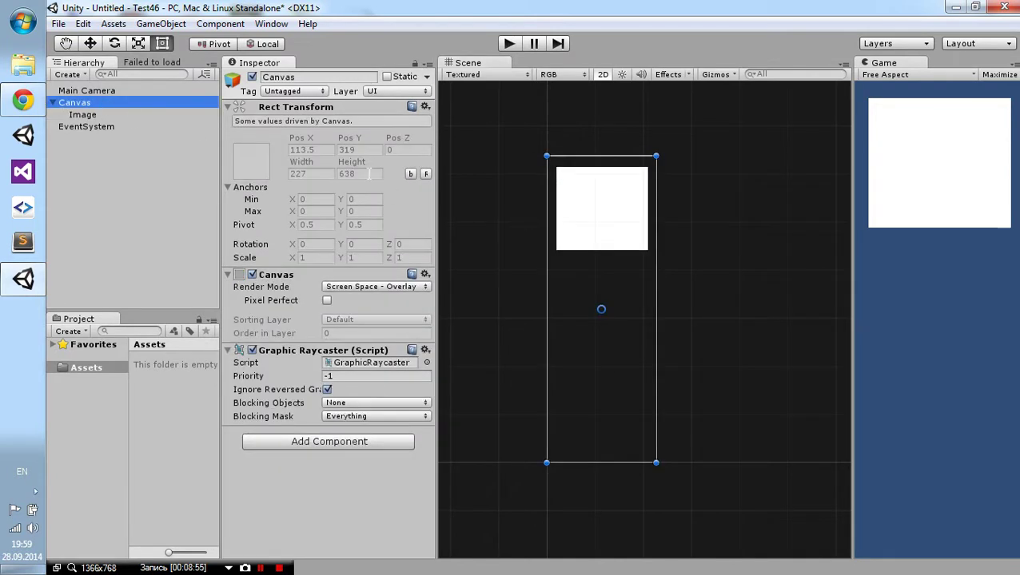
Step: Widen the Game view to stretch the Canvas to 370 wide, then reselect the Image
mouse_move(847, 198)
mouse_down()
mouse_move(733, 209)
mouse_move(746, 212)
mouse_up()
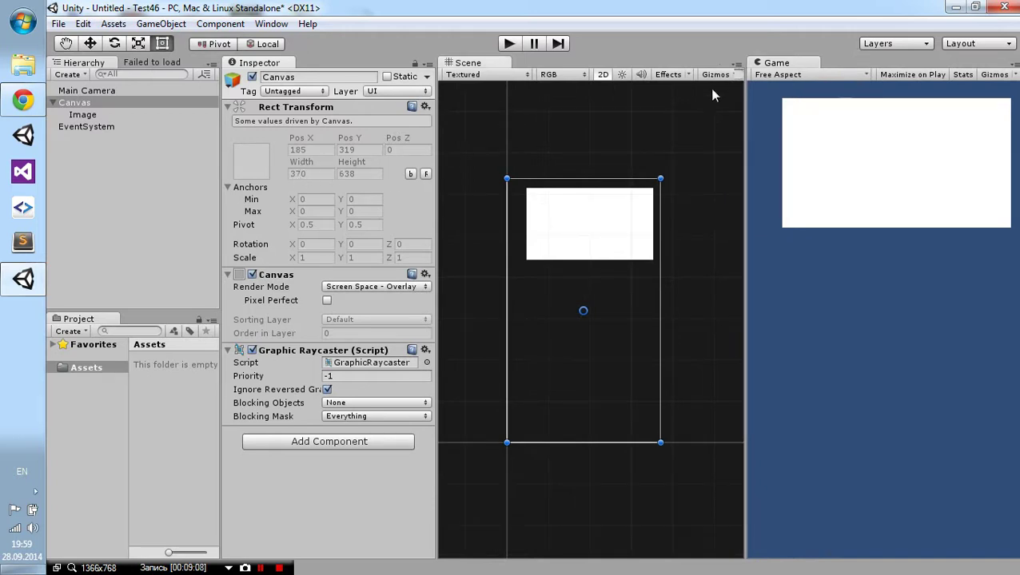
click(82, 115)
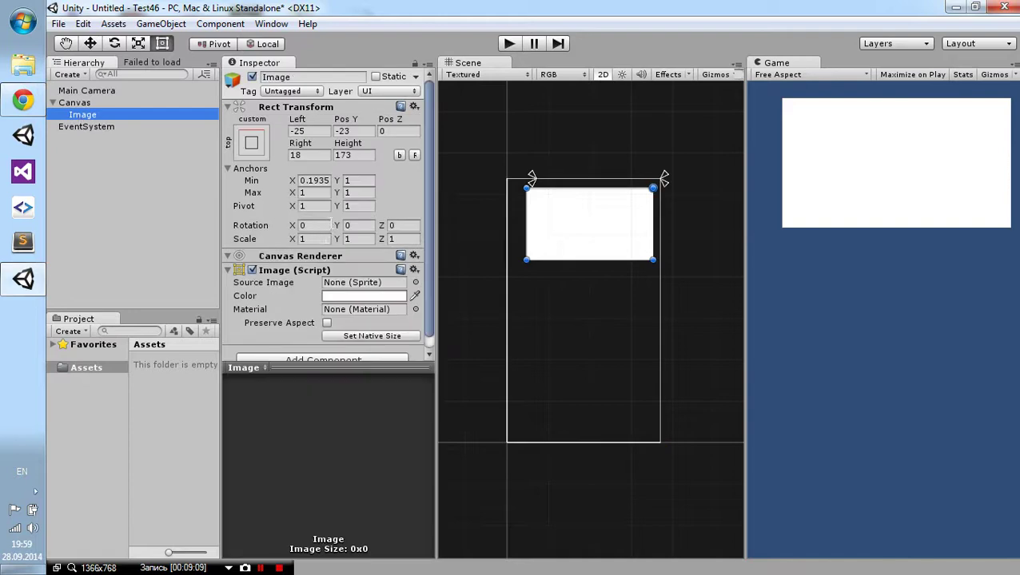
Step: Set the Image's Anchors Min X to exactly 0.25, giving Left -45 on the 370x638 Canvas
click(315, 180)
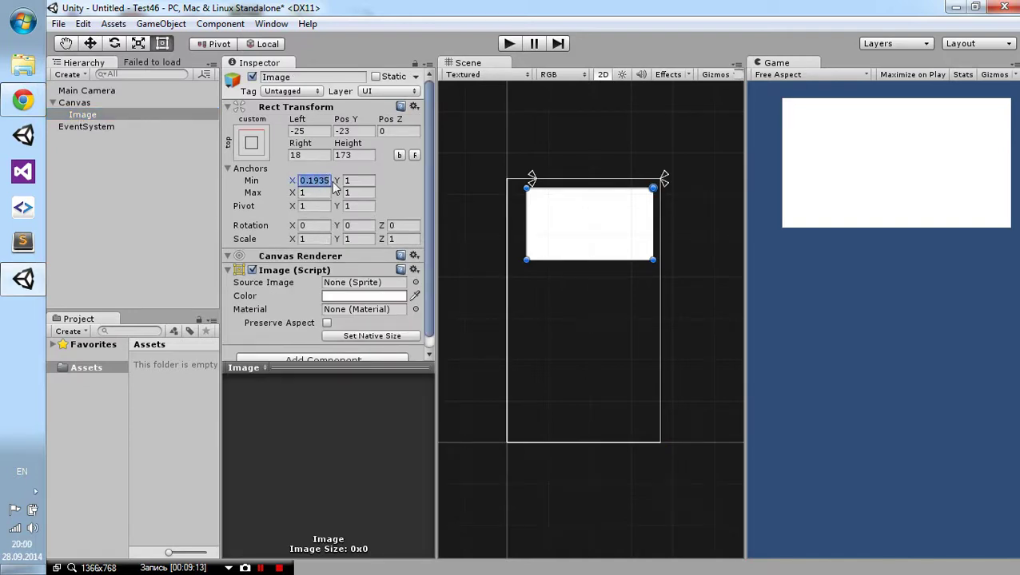
text(-683)
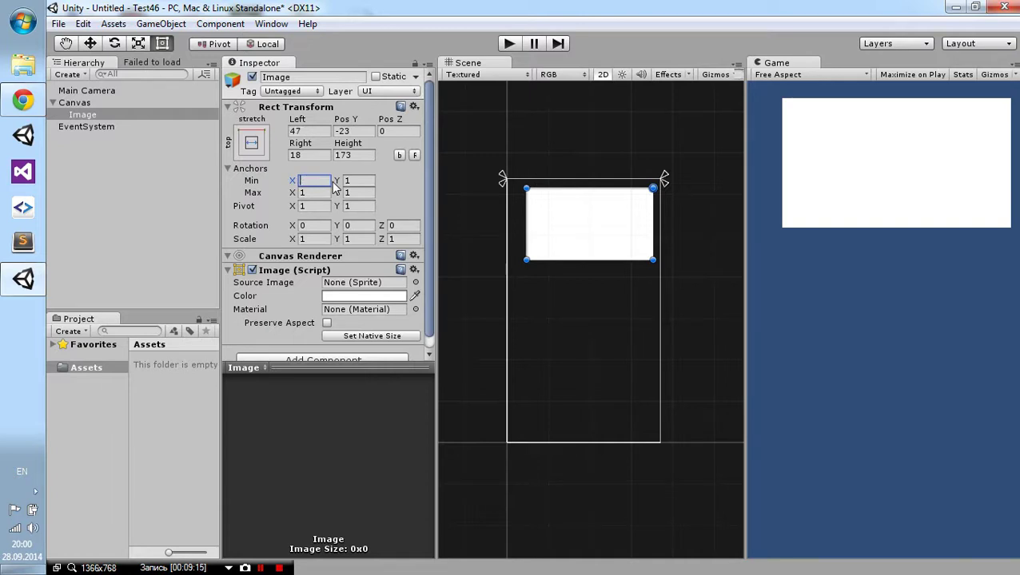
key(Tab)
key(Tab)
key(Tab)
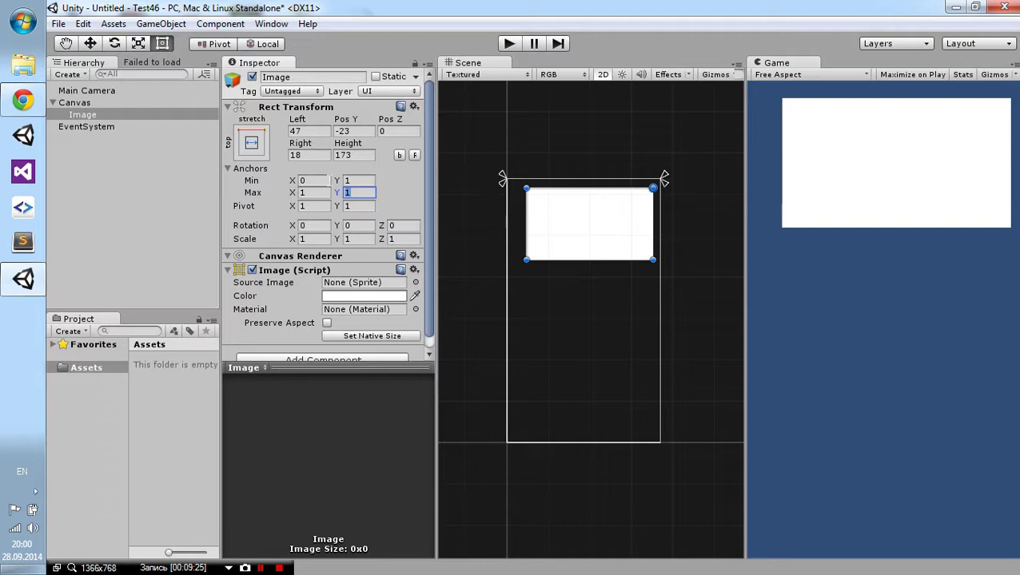
click(324, 181)
text(0.25)
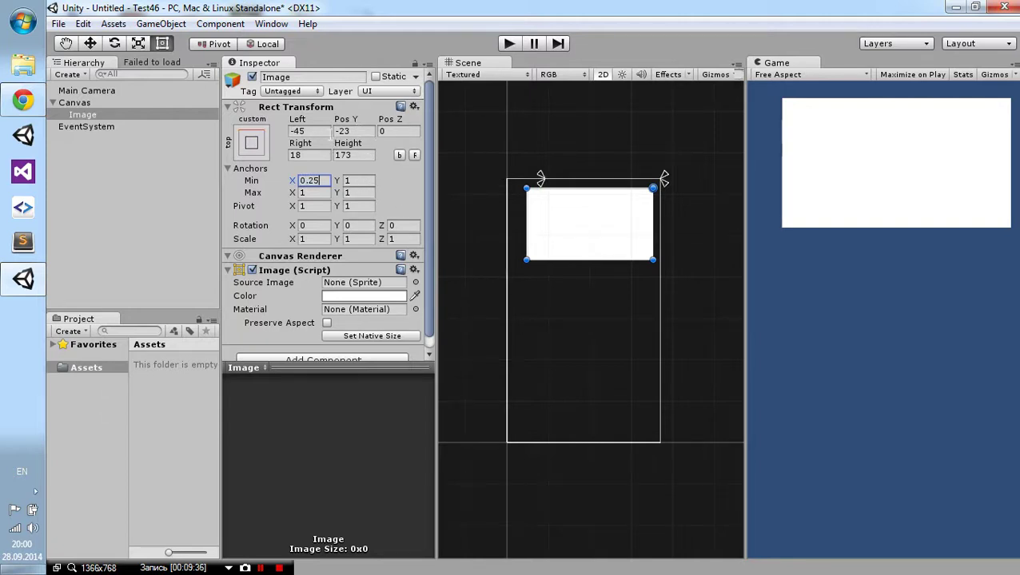
click(357, 131)
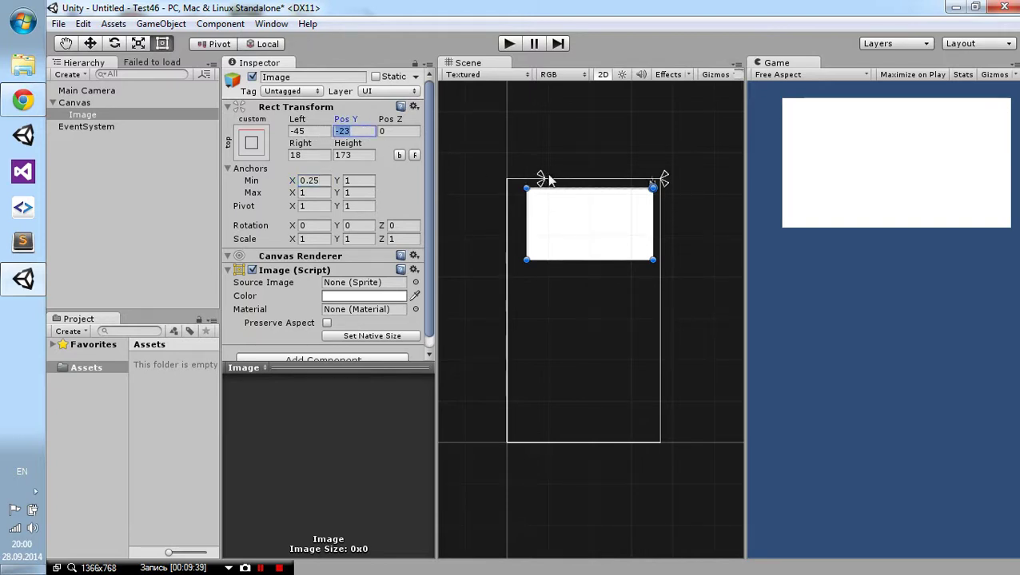
scroll(548, 179, up, 2)
scroll(548, 179, up, 1)
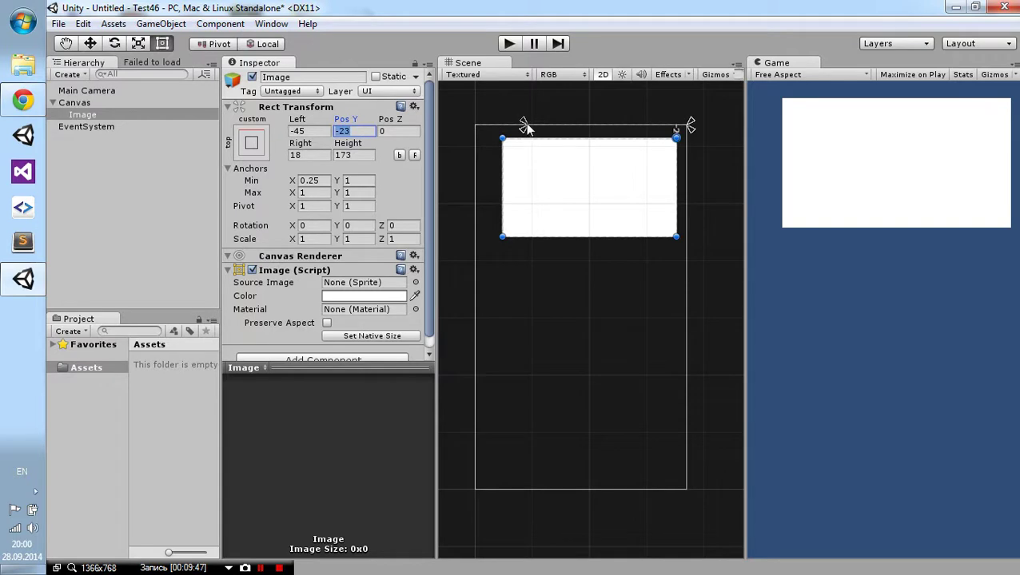
click(84, 102)
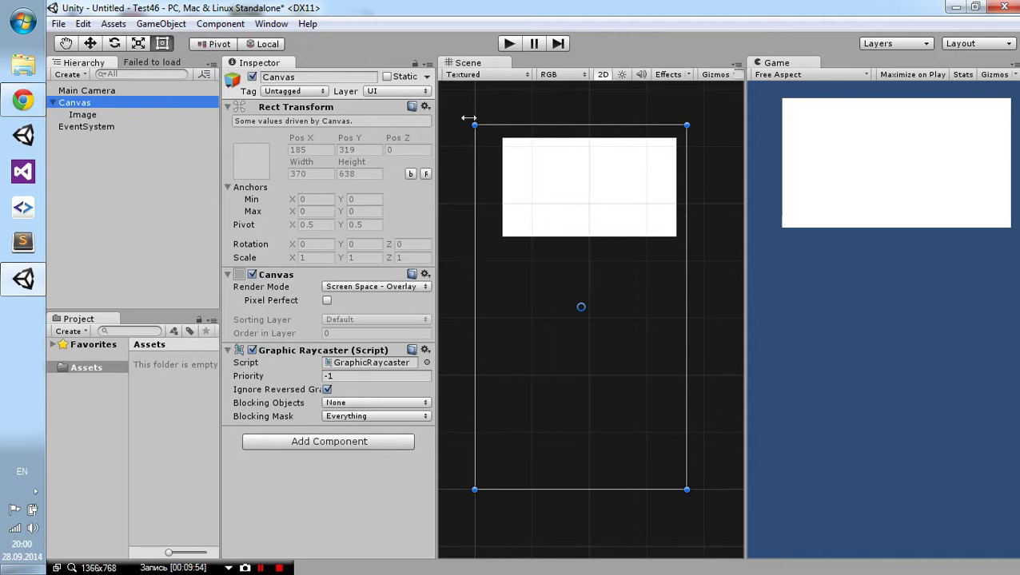
Step: Check the Canvas width, then reselect the Image showing anchors 0.25, 1 to 1, 1
click(290, 171)
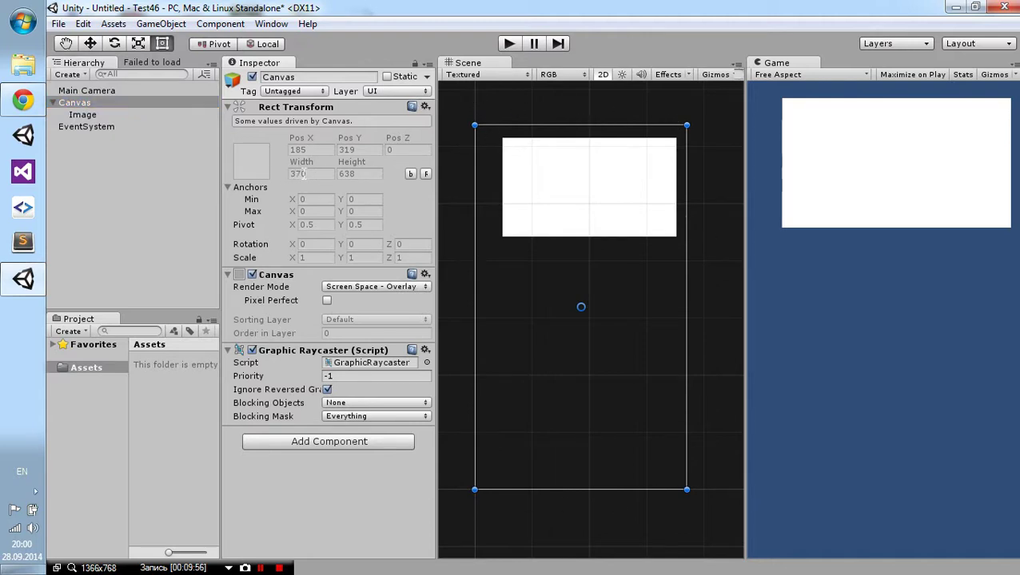
click(88, 114)
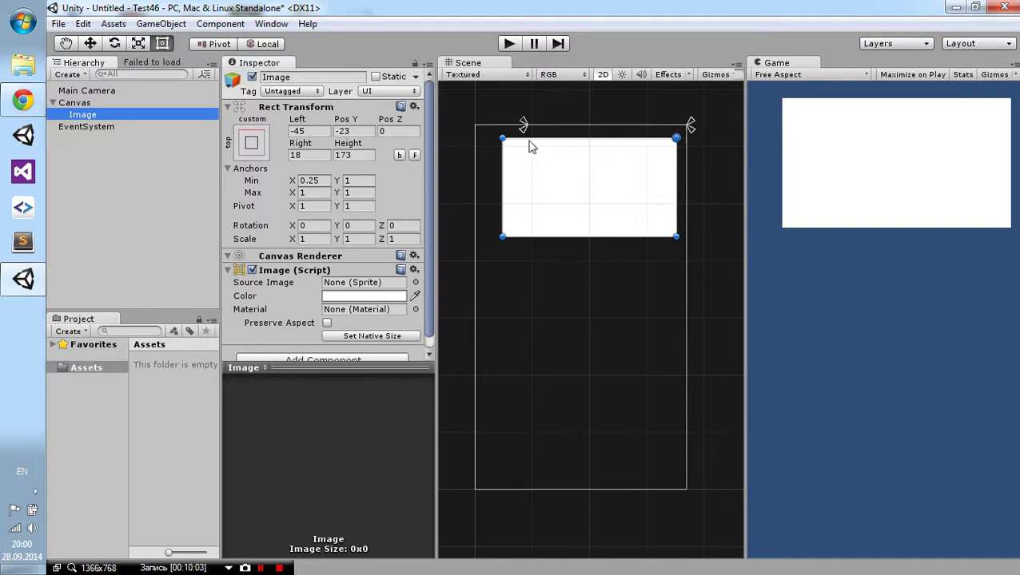
Step: Set the image's Anchors Max X to 0.75 in the Inspector
click(312, 192)
text(0)
drag(320, 196, 301, 198)
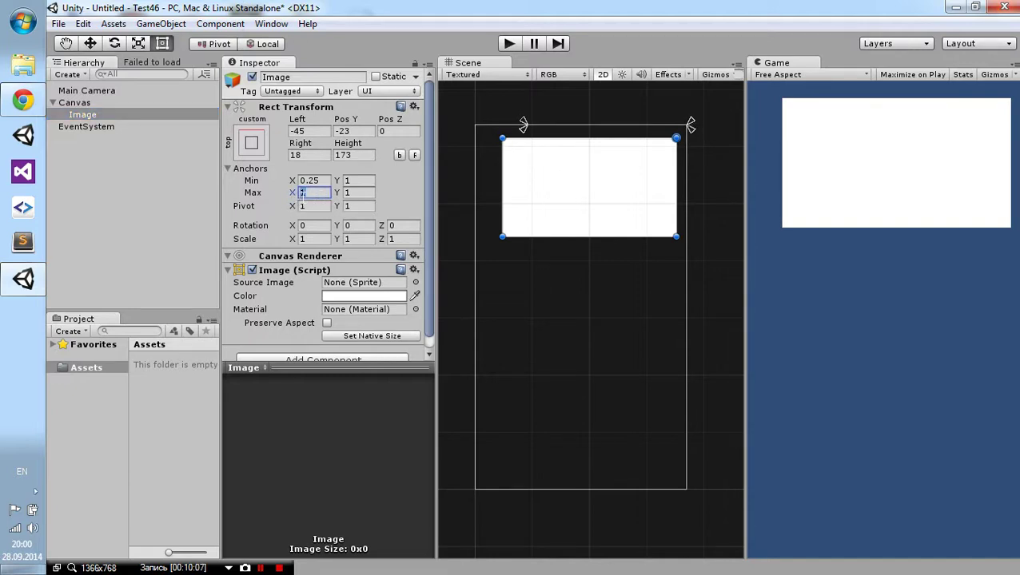
text(0.75)
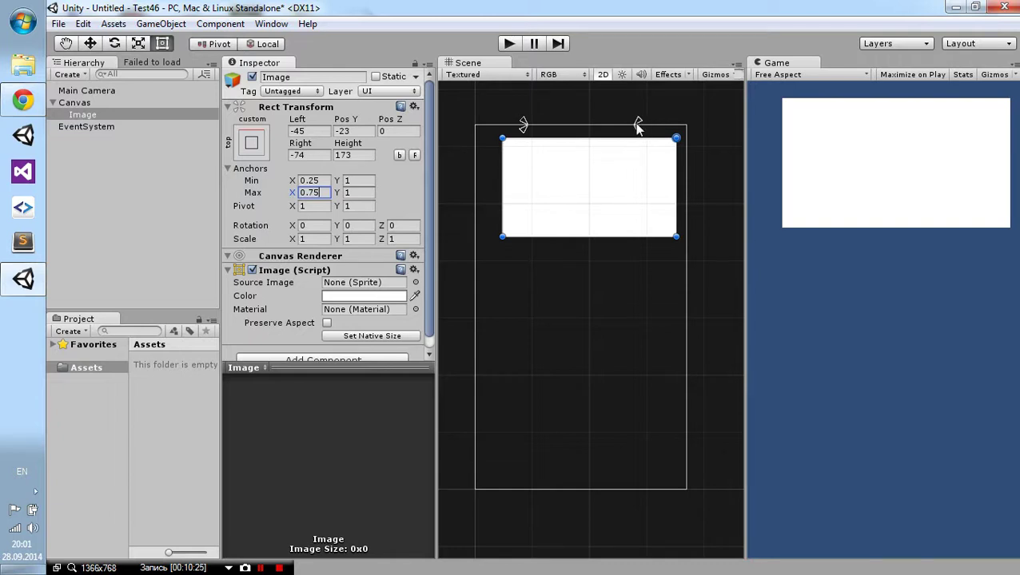
Step: Snap the image's right and left edges onto the anchors, then widen the Game view to test scaling
drag(675, 175, 631, 175)
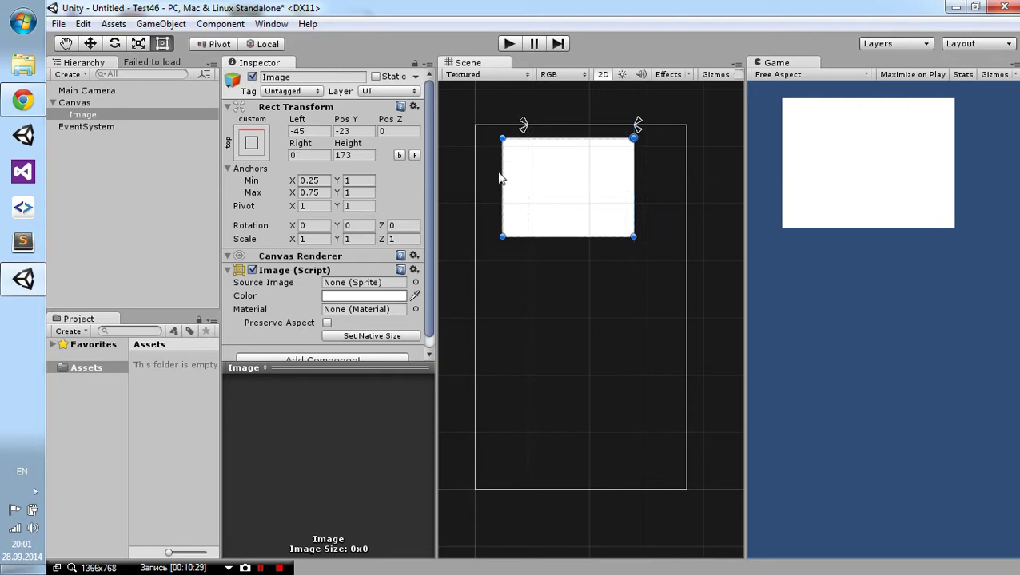
drag(500, 173, 528, 174)
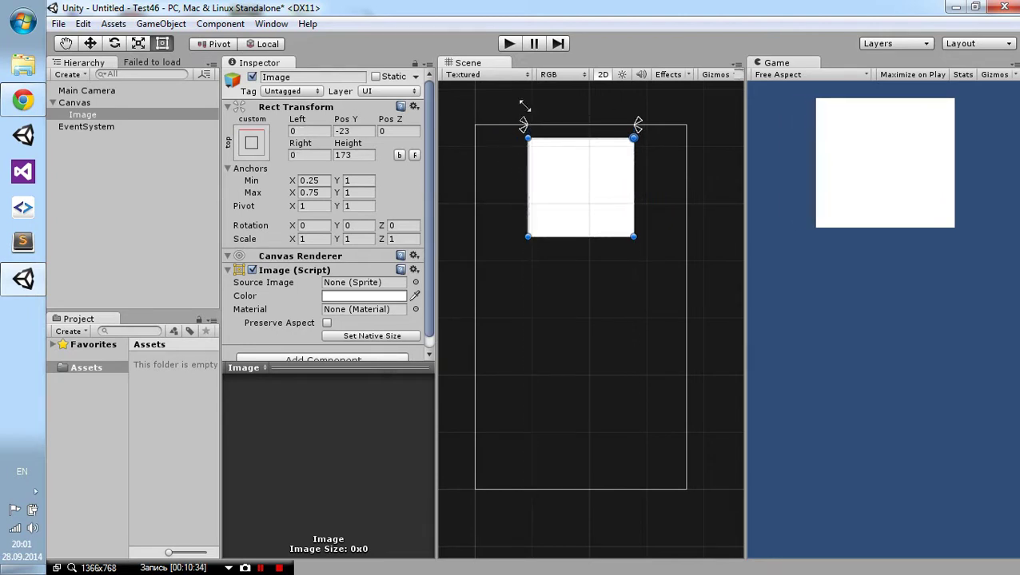
click(755, 267)
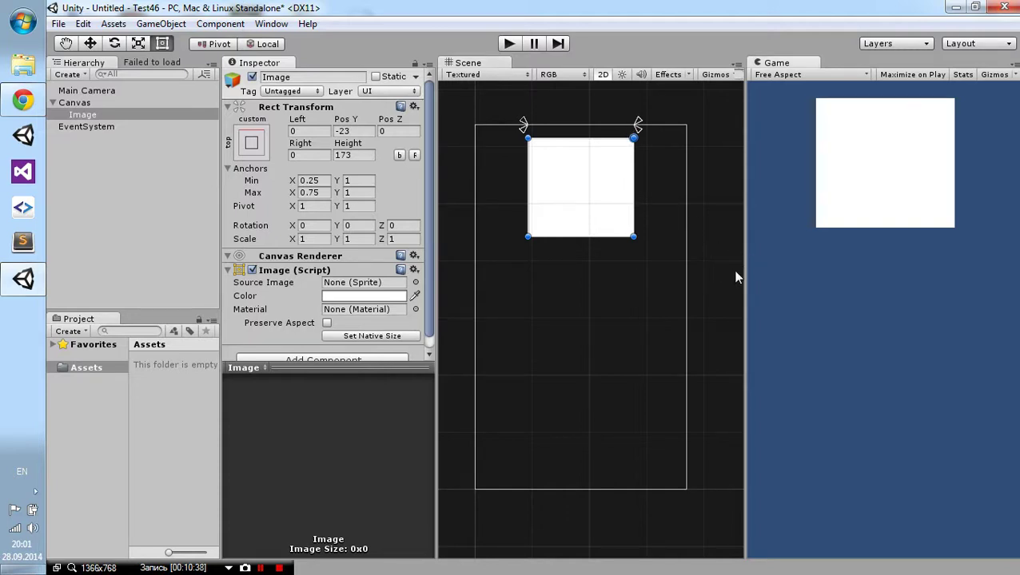
drag(745, 272, 523, 274)
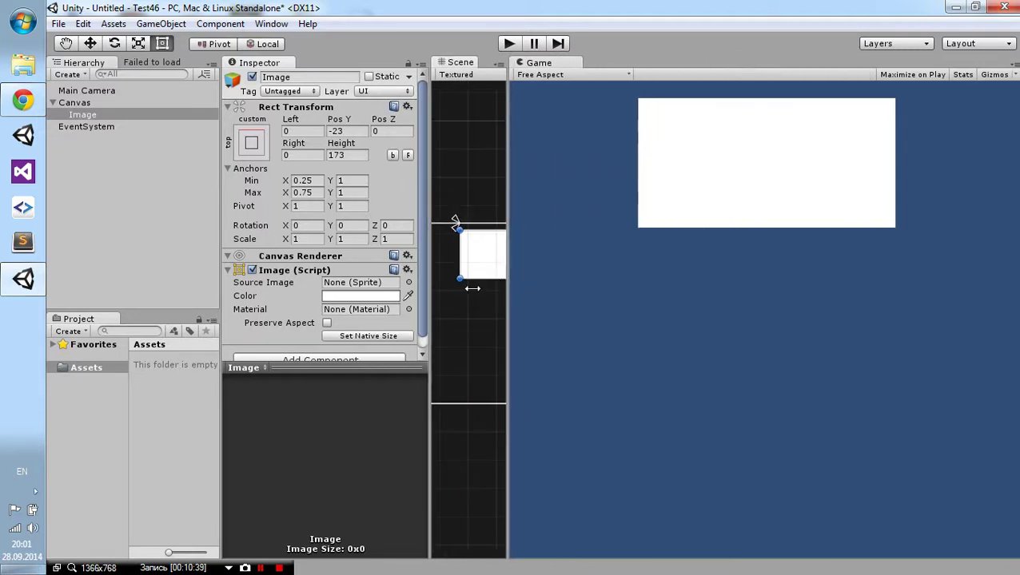
mouse_move(522, 273)
mouse_down()
mouse_move(792, 286)
mouse_move(587, 281)
mouse_move(769, 291)
mouse_up()
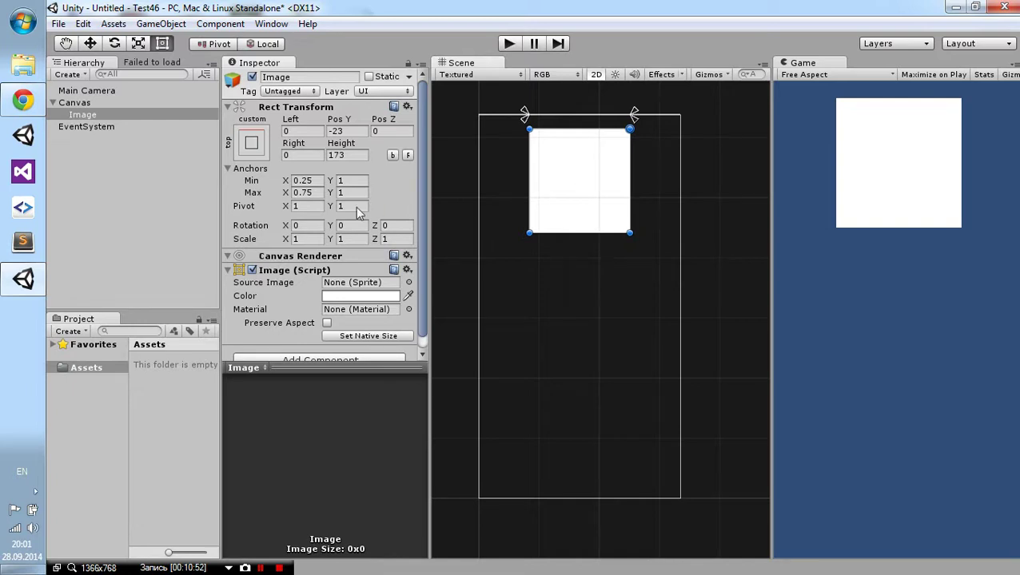
scroll(317, 207, down, 1)
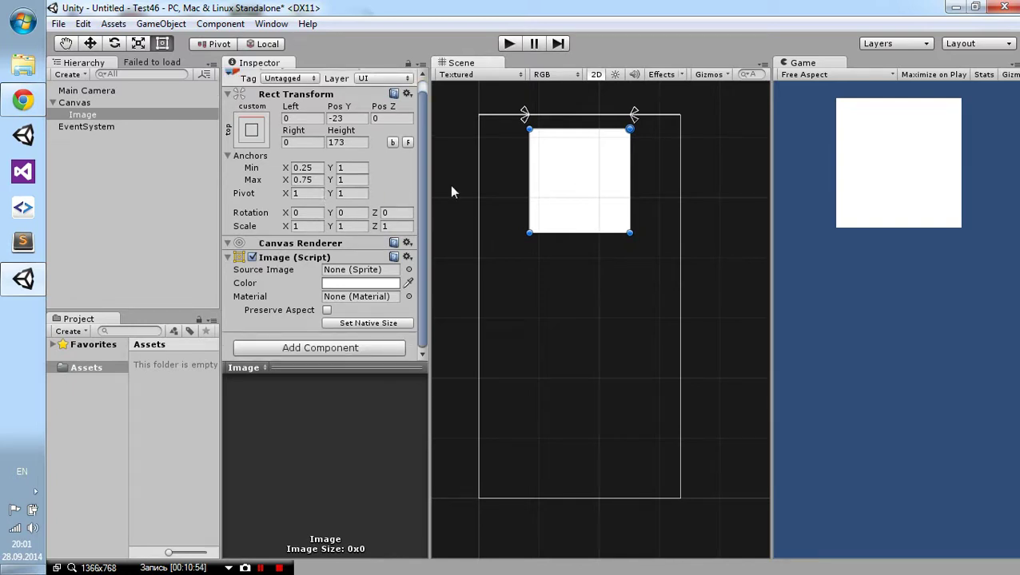
Step: Drag the Image's anchor handles to the white square's bottom-left and top-right corners, then nudge the square down
drag(524, 120, 519, 246)
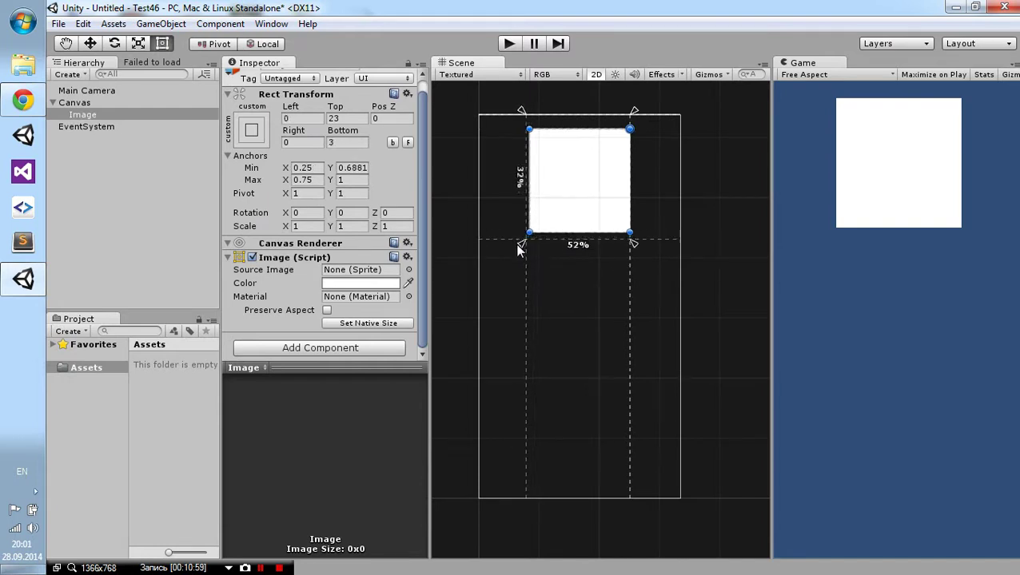
drag(519, 246, 518, 255)
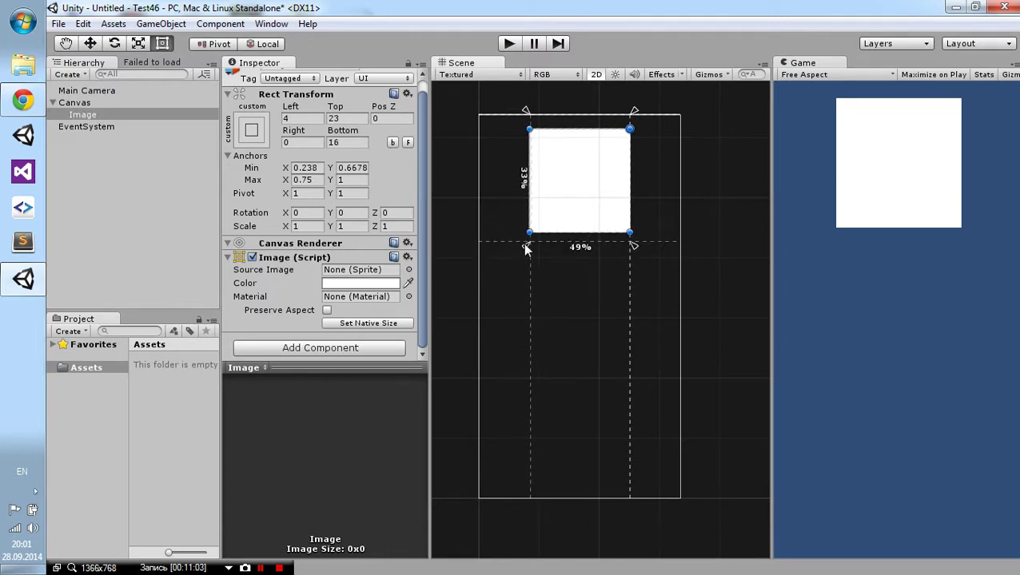
drag(518, 256, 523, 247)
drag(628, 116, 633, 121)
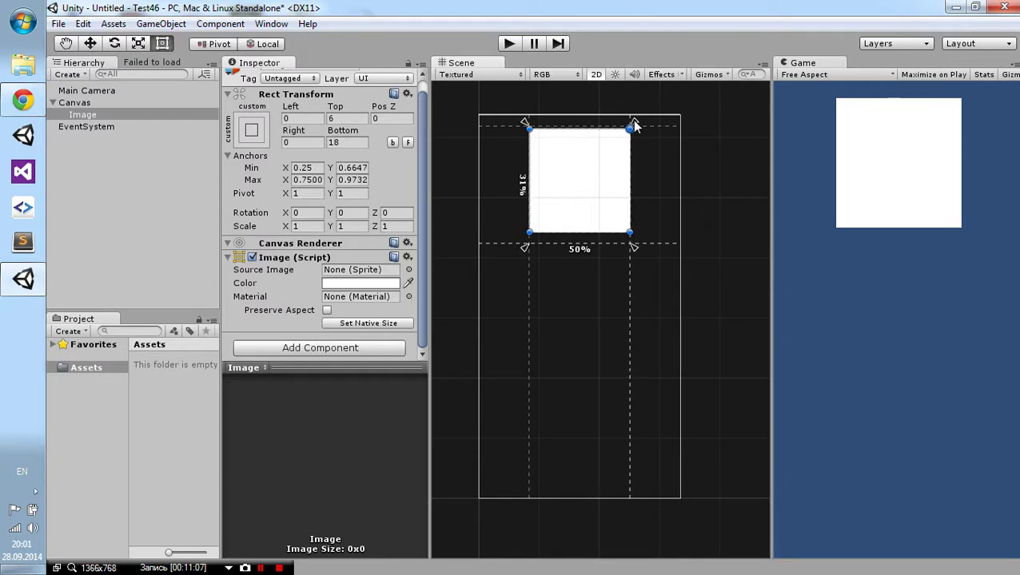
mouse_move(596, 183)
mouse_down()
mouse_move(589, 244)
mouse_move(596, 198)
mouse_move(604, 284)
mouse_move(628, 219)
mouse_move(592, 208)
mouse_up()
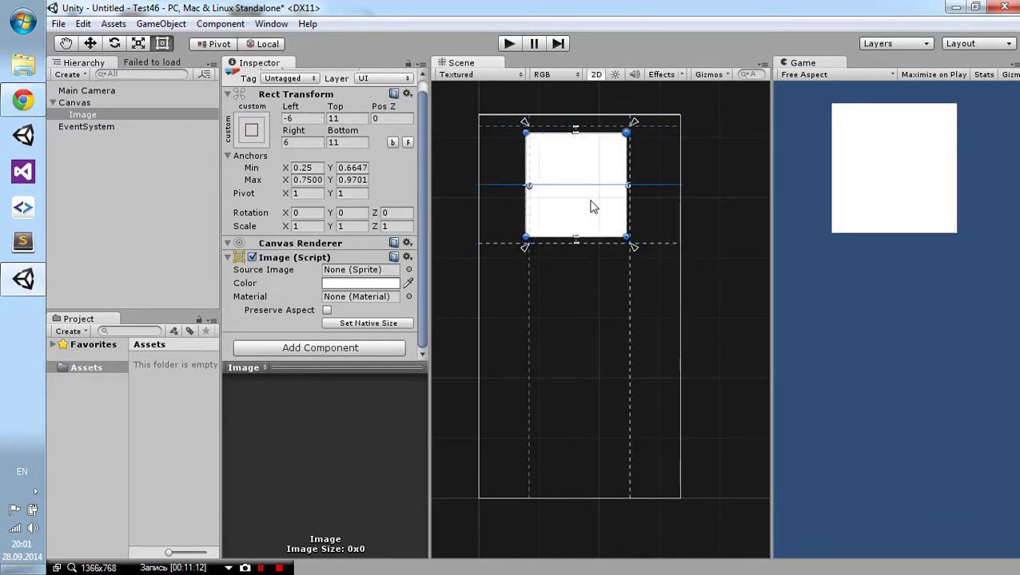
mouse_move(595, 207)
mouse_down()
mouse_move(615, 229)
mouse_move(529, 126)
mouse_up()
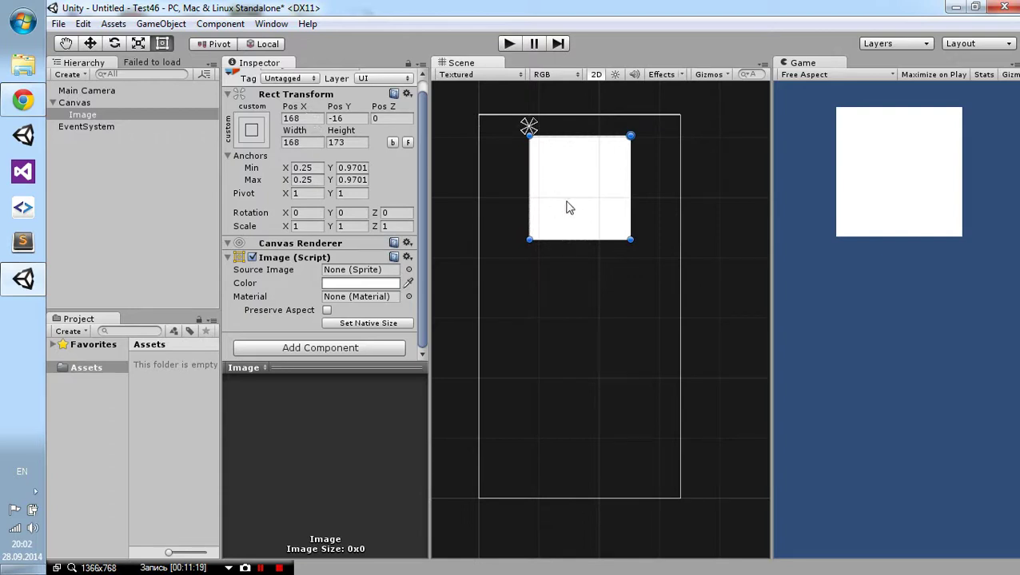
Step: Move the white square down toward the canvas middle, to about Pos 128, -247
drag(564, 207, 515, 153)
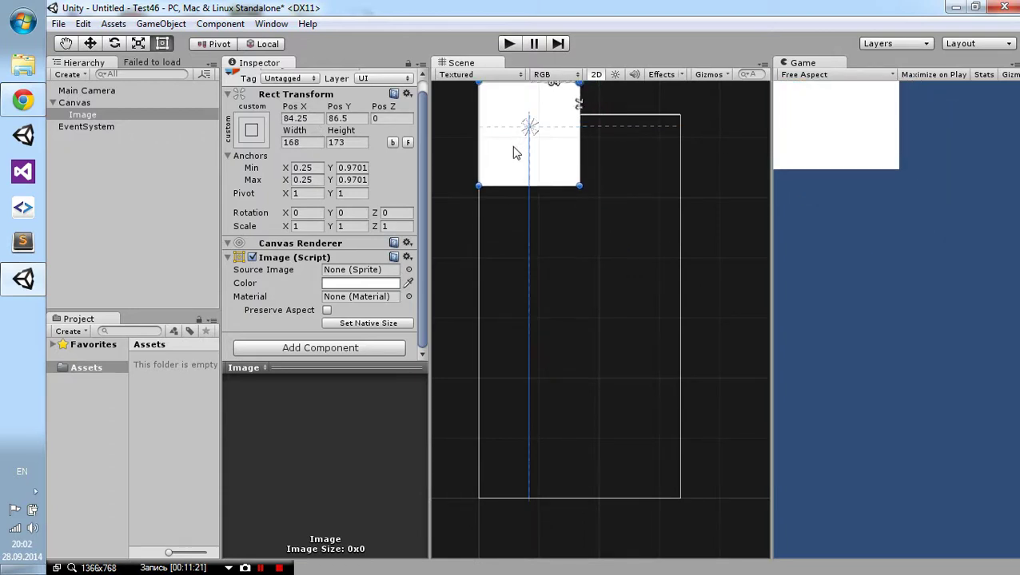
drag(515, 154, 574, 303)
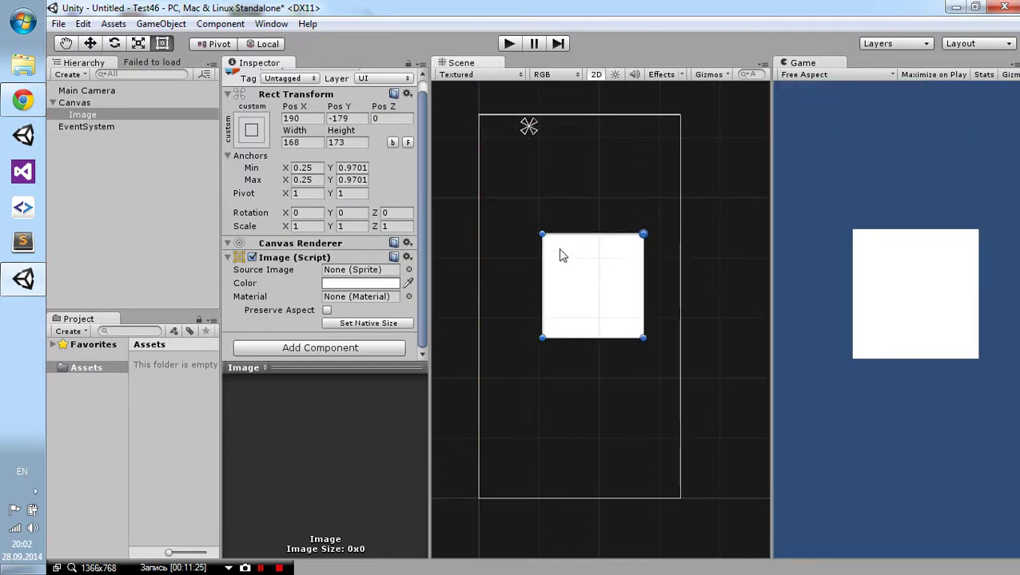
drag(591, 263, 553, 303)
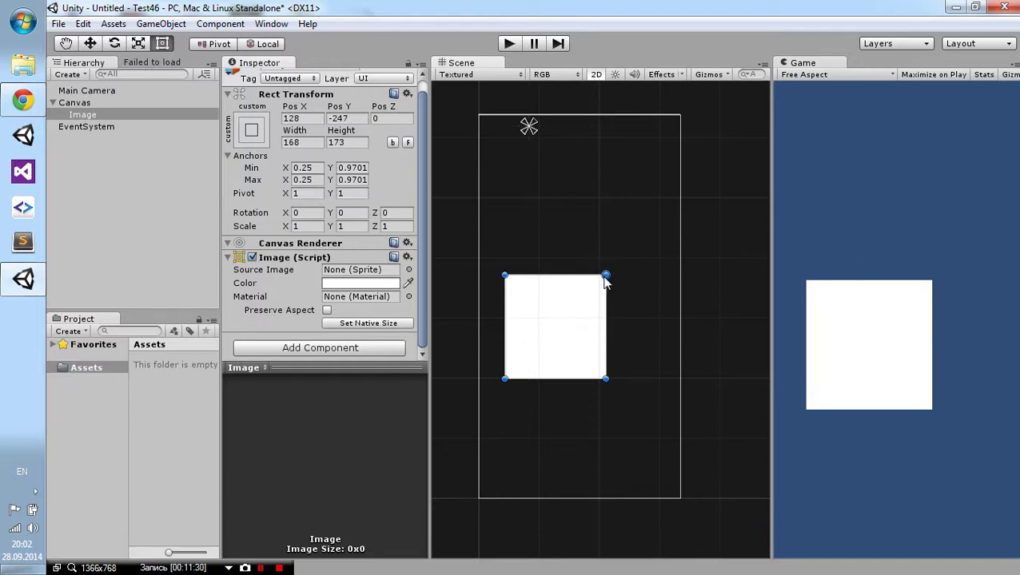
click(298, 193)
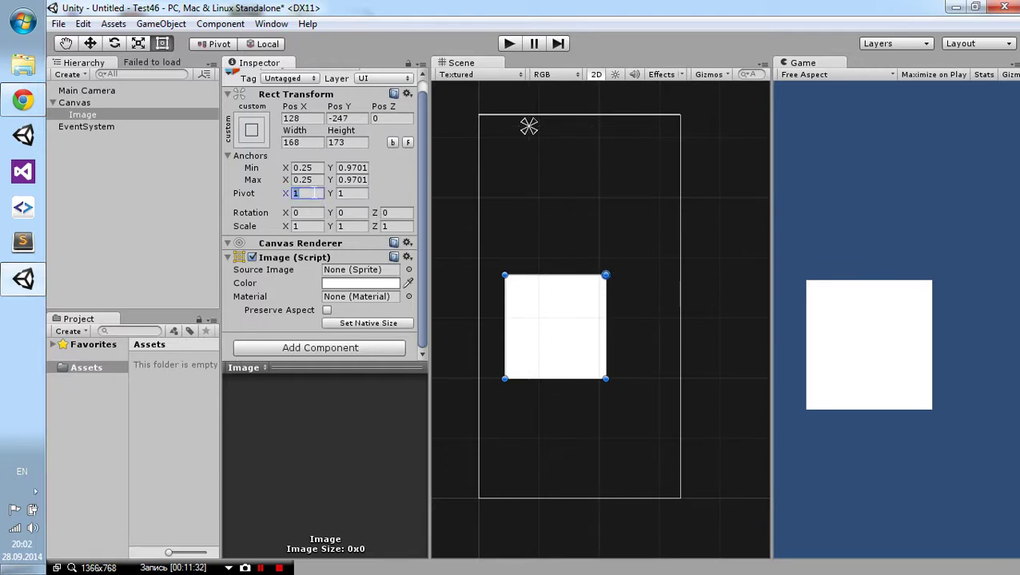
Step: Set the Image's pivot X and Y to 0.5
text(0.5)
click(358, 195)
text(0.5)
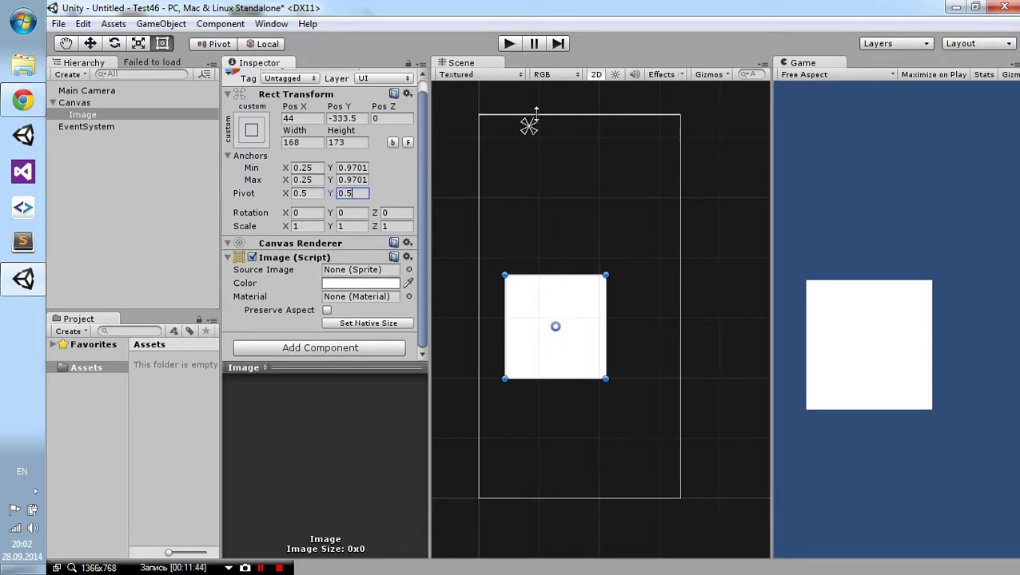
Step: Set the Image's Pos X and Pos Y to 0
click(308, 118)
double_click(288, 118)
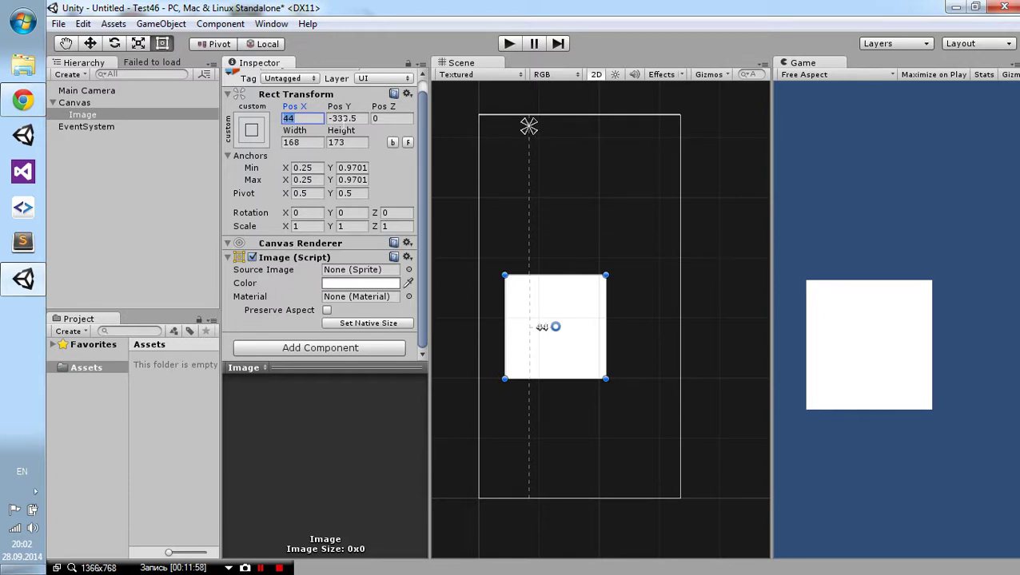
text(0)
key(Tab)
text(0)
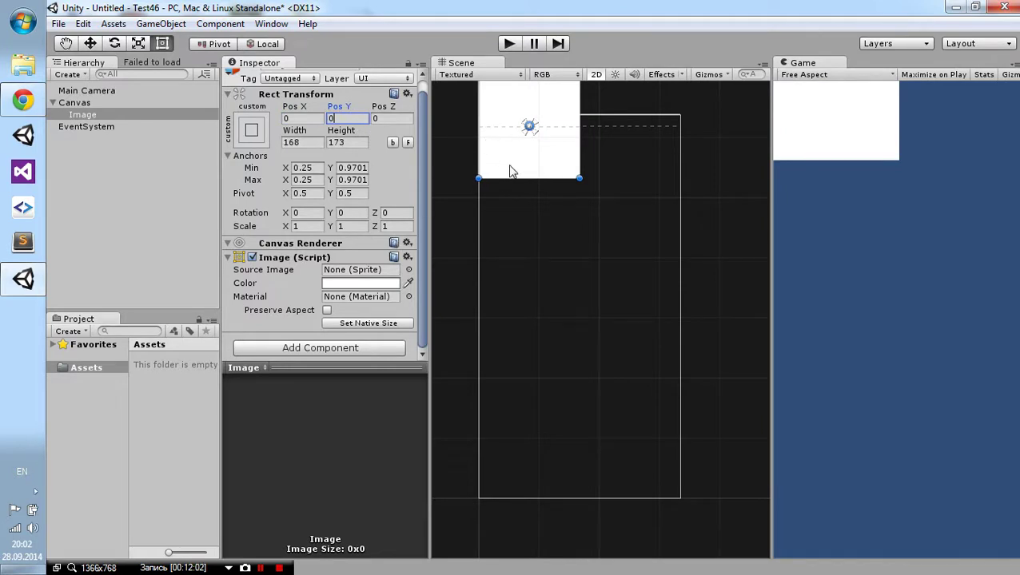
drag(529, 126, 669, 278)
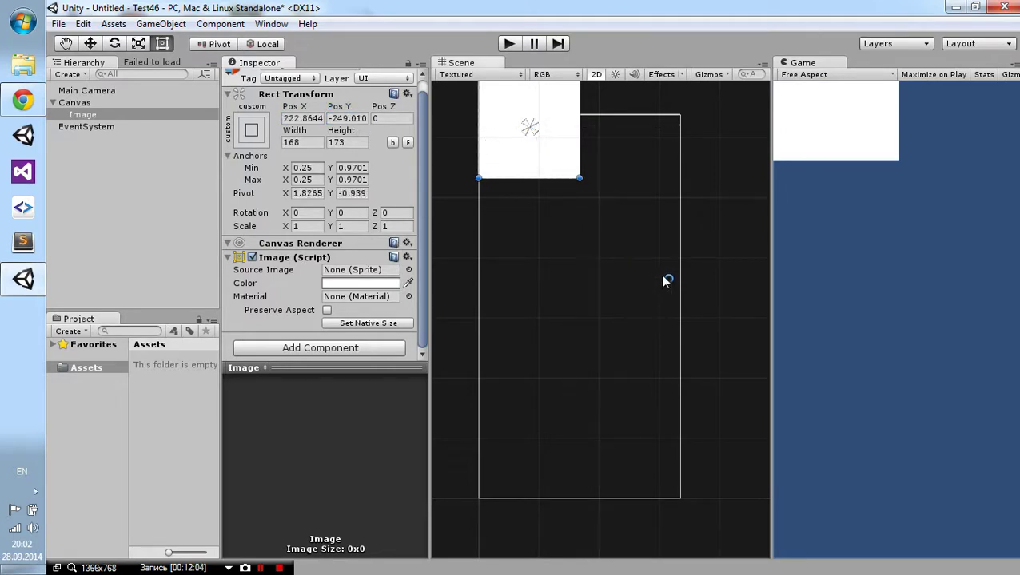
text(0)
key(Tab)
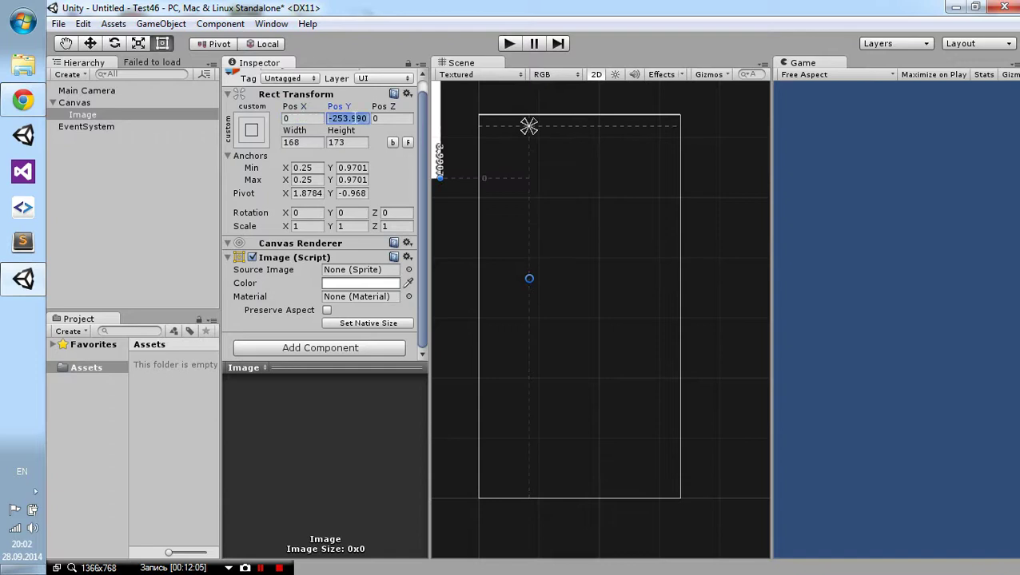
text(0)
Step: Zoom out, move the white square back inside the canvas and recentre its pivot
scroll(521, 177, down, 5)
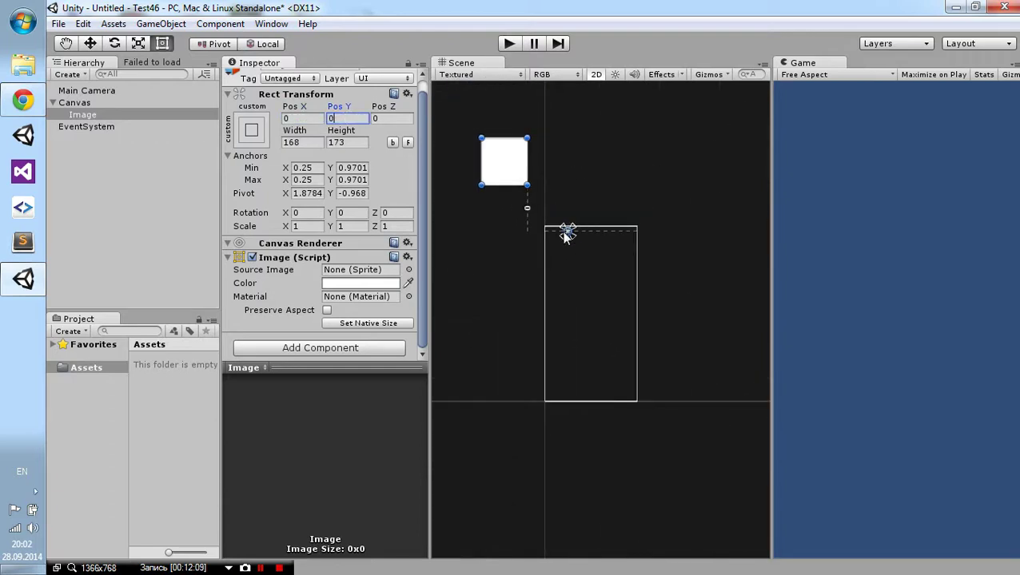
scroll(564, 232, up, 1)
scroll(552, 207, up, 2)
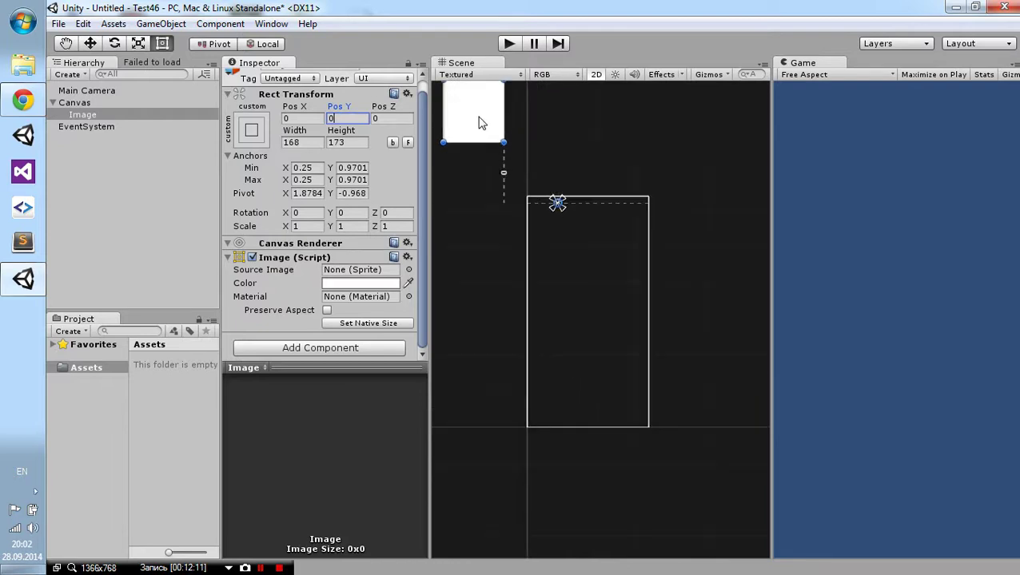
drag(482, 122, 573, 276)
drag(620, 349, 564, 267)
scroll(558, 204, up, 1)
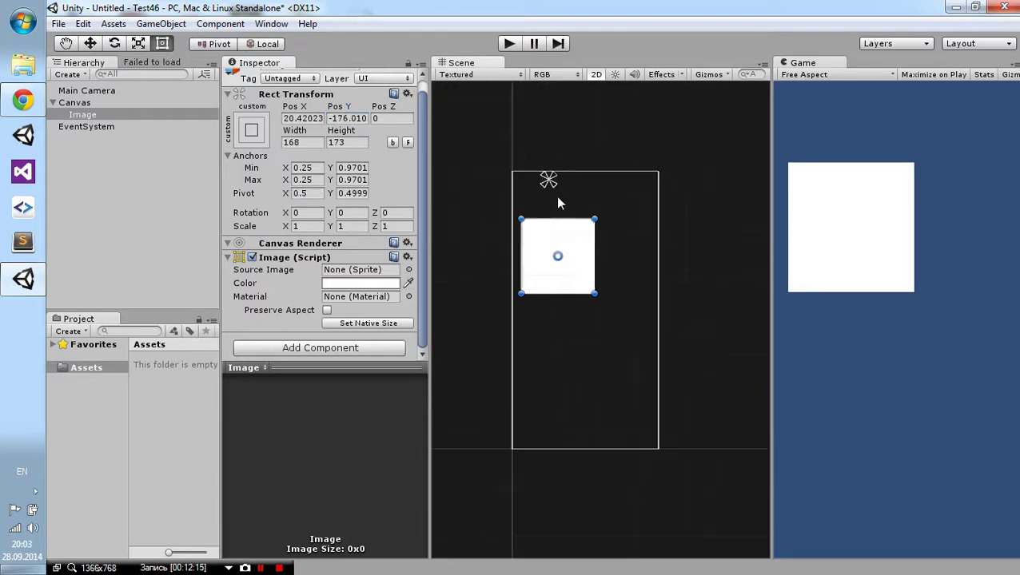
scroll(558, 204, up, 2)
Step: Split the anchor, pulling its lower-right part down to set Min 0.25, 0.395
drag(535, 141, 655, 364)
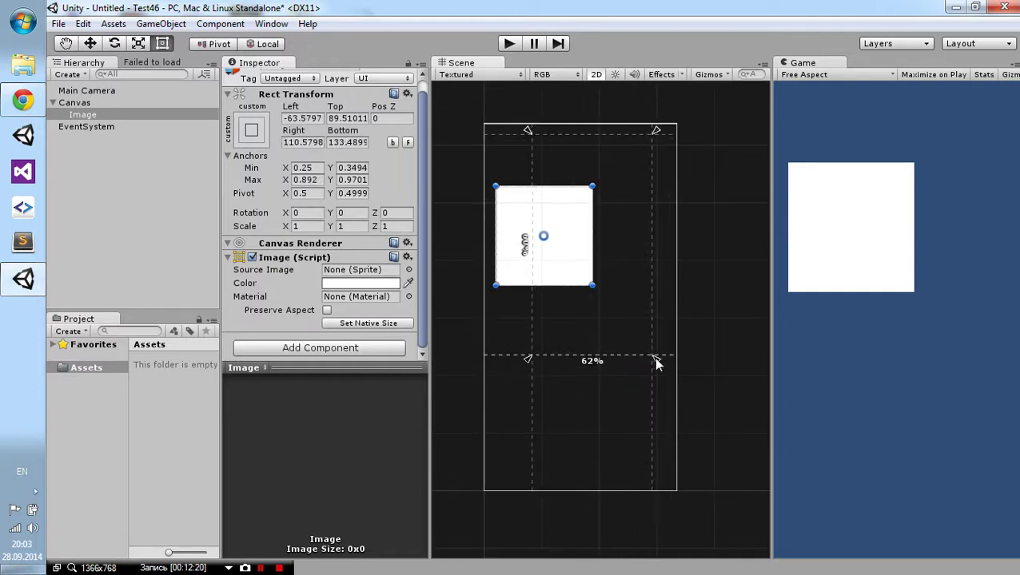
drag(655, 364, 658, 349)
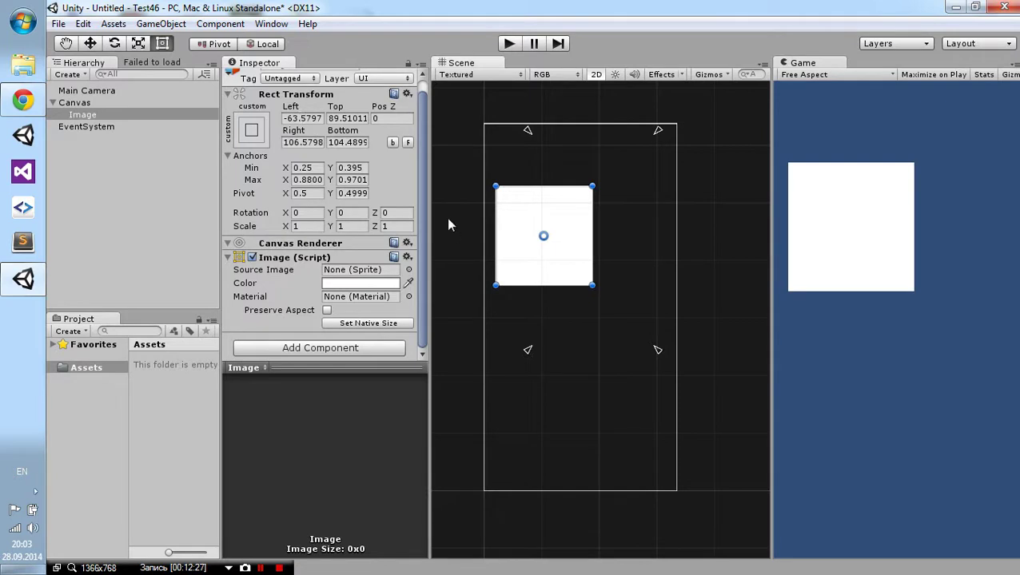
click(302, 118)
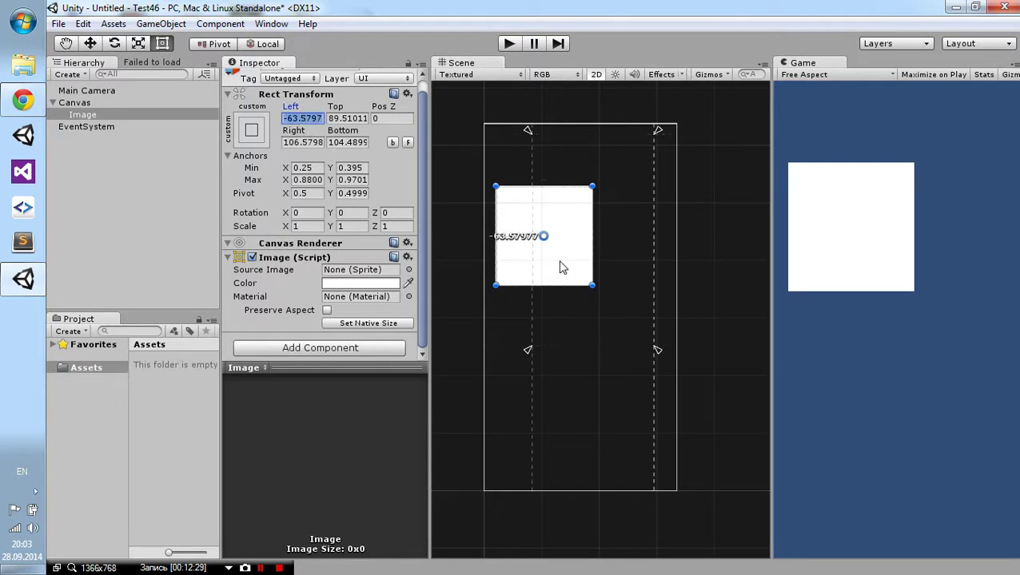
Step: Set the top-right anchor to about 0.898, 0.9294 and shift the square within its anchors
drag(657, 136, 647, 156)
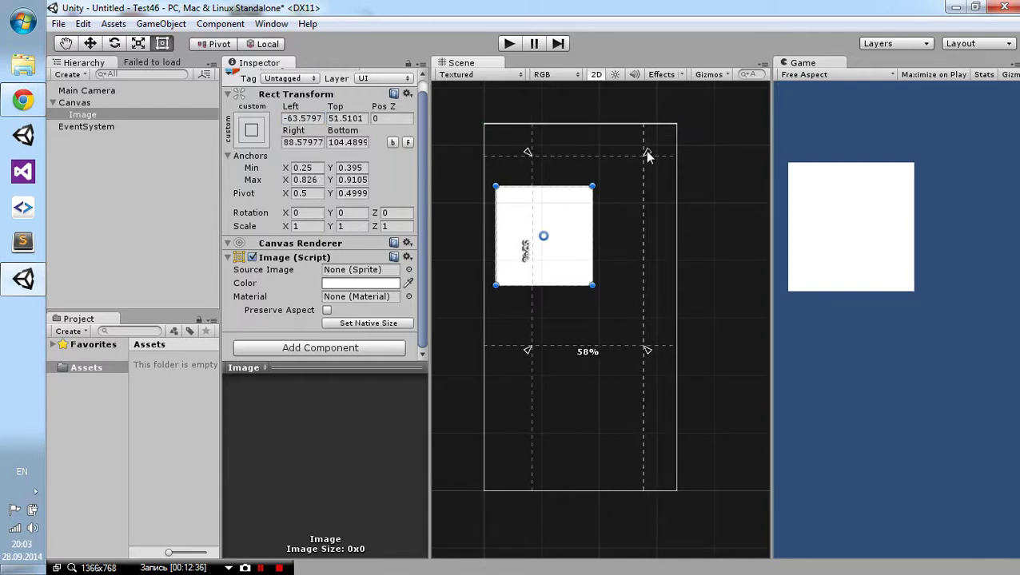
drag(647, 156, 657, 152)
mouse_move(574, 219)
mouse_down()
mouse_move(621, 242)
mouse_move(618, 208)
mouse_up()
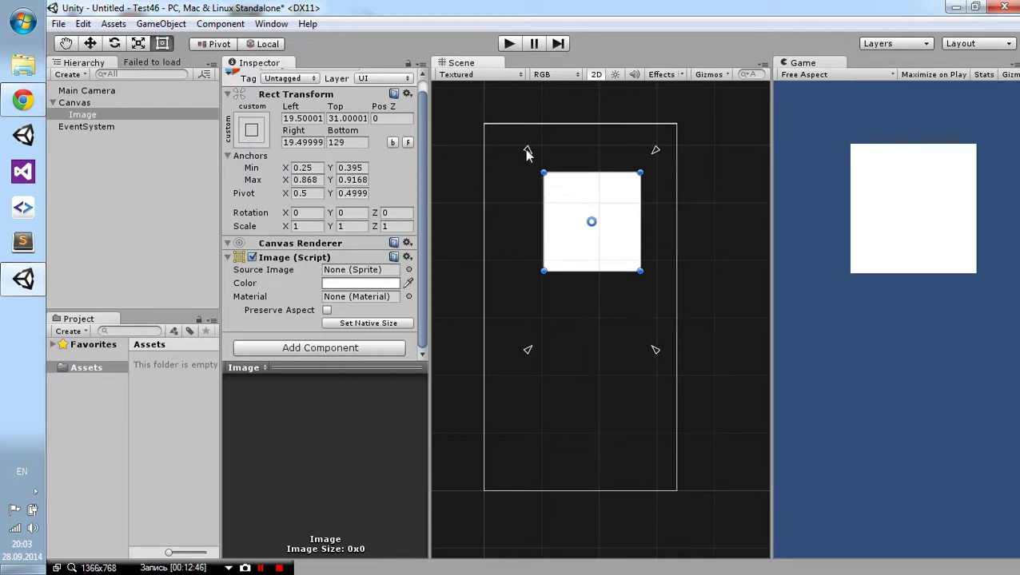
click(305, 118)
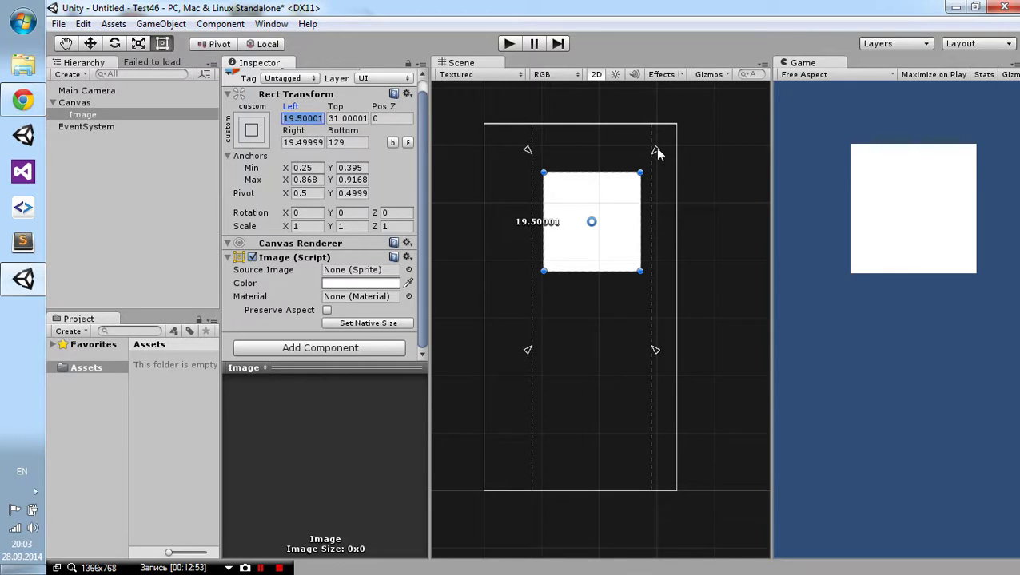
drag(655, 150, 661, 146)
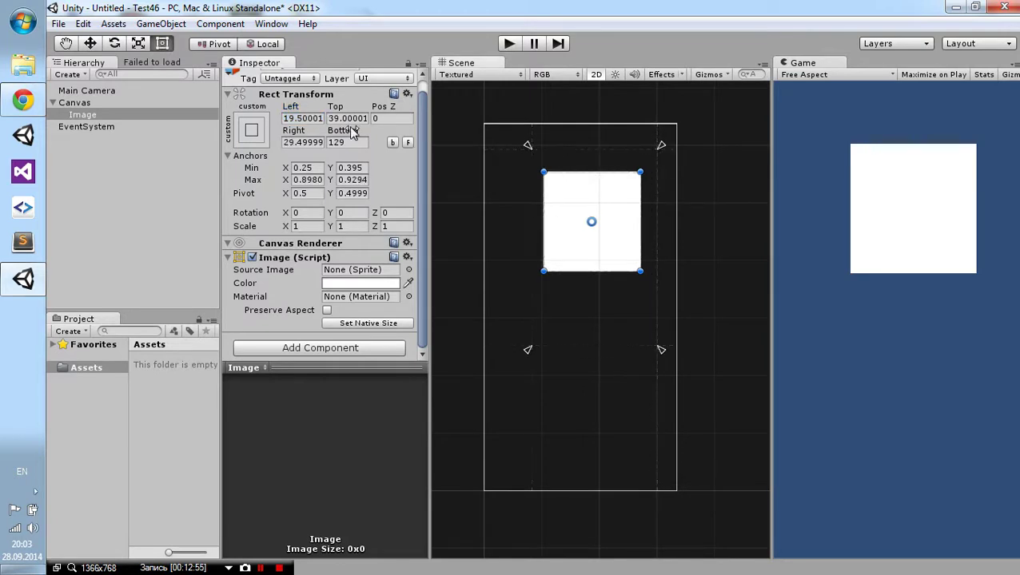
click(284, 119)
Step: Set the Image's Left offset to 0
click(293, 118)
click(293, 118)
key(ctrl+a)
text(0)
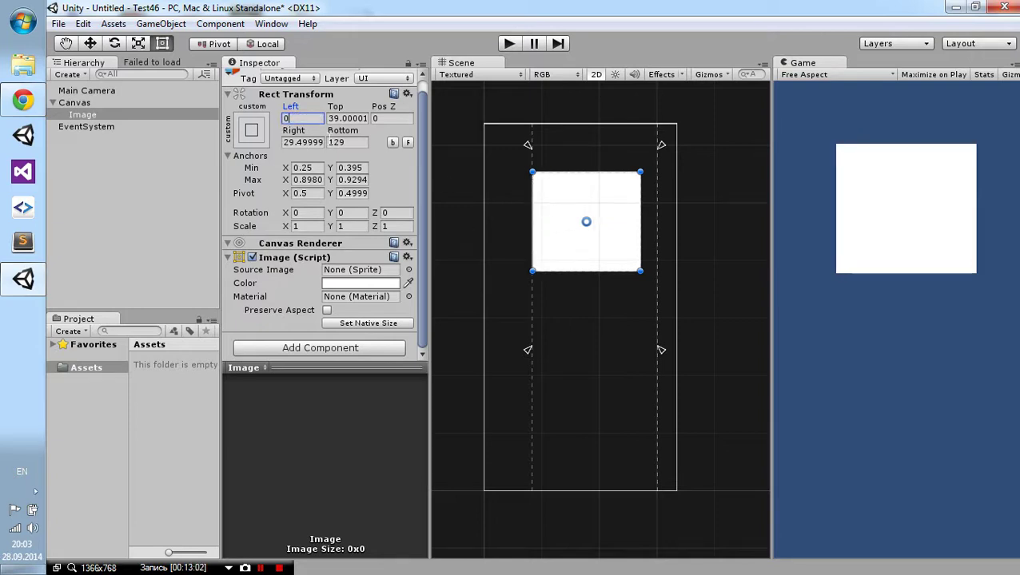
key(Return)
drag(528, 211, 547, 221)
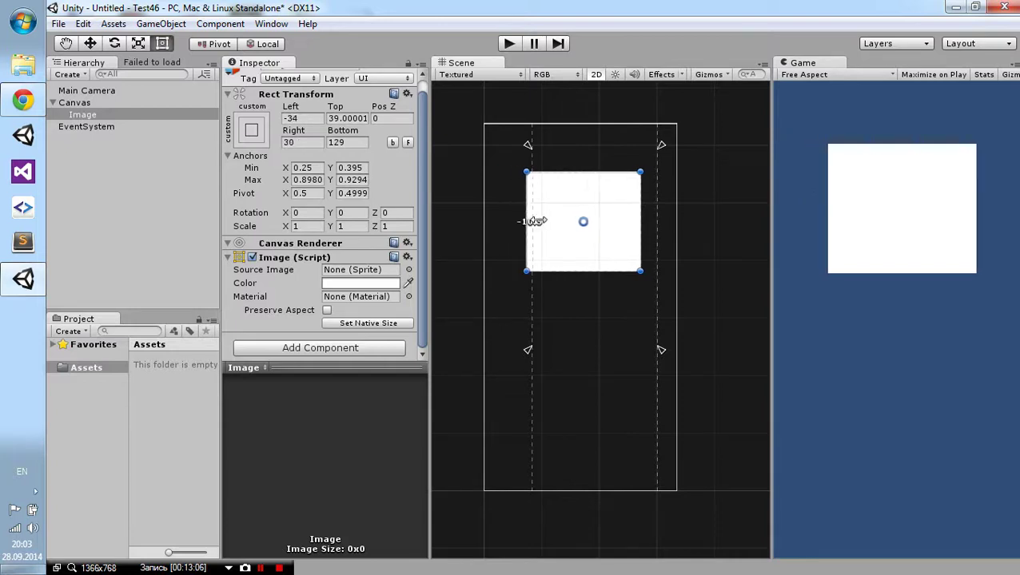
Step: Set the Top, Right and Bottom offsets to 0 so the square fills its anchors
click(348, 119)
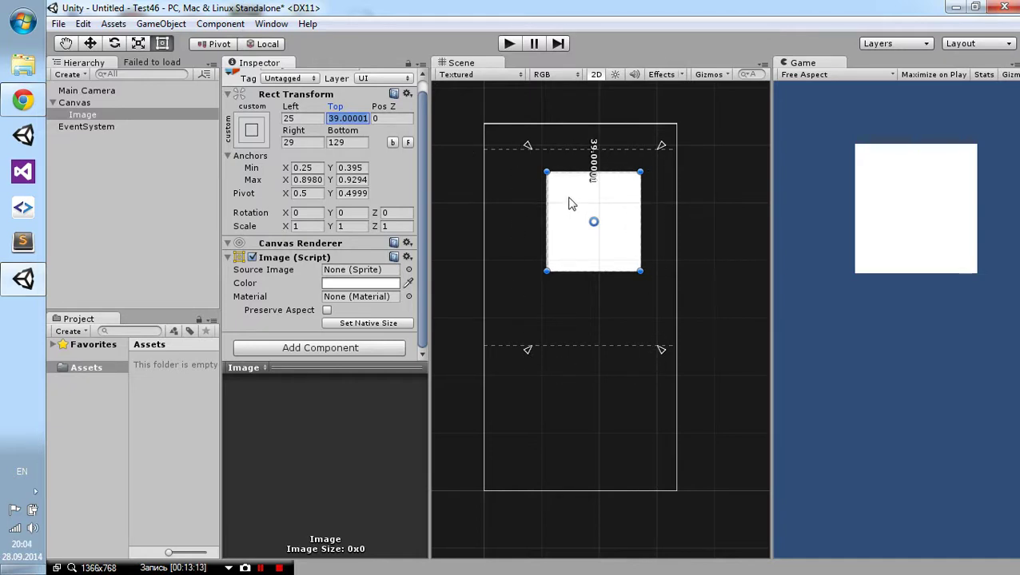
text(0)
click(304, 118)
text(0)
click(303, 142)
text(0)
click(344, 142)
text(0)
click(348, 118)
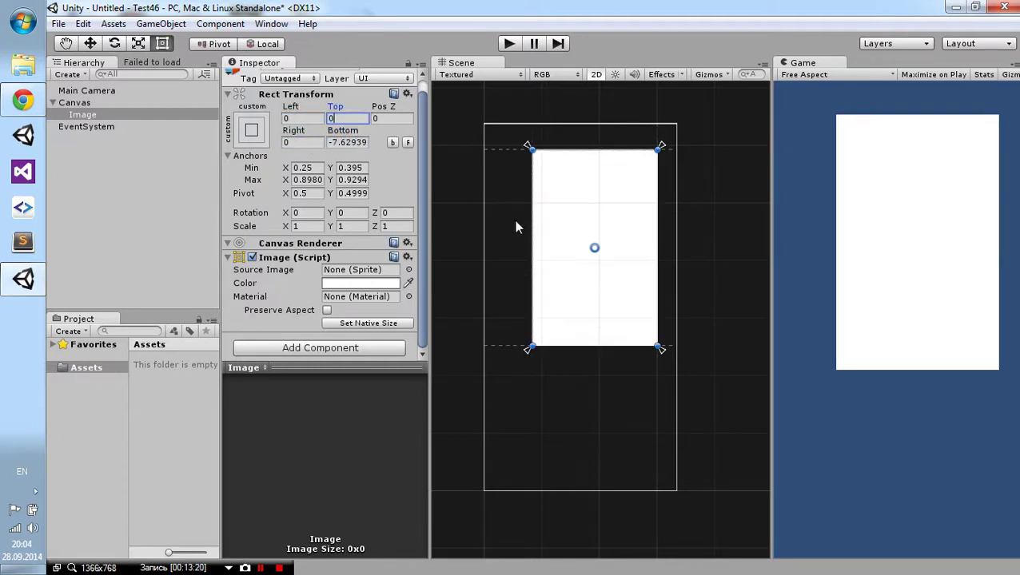
drag(773, 289, 679, 296)
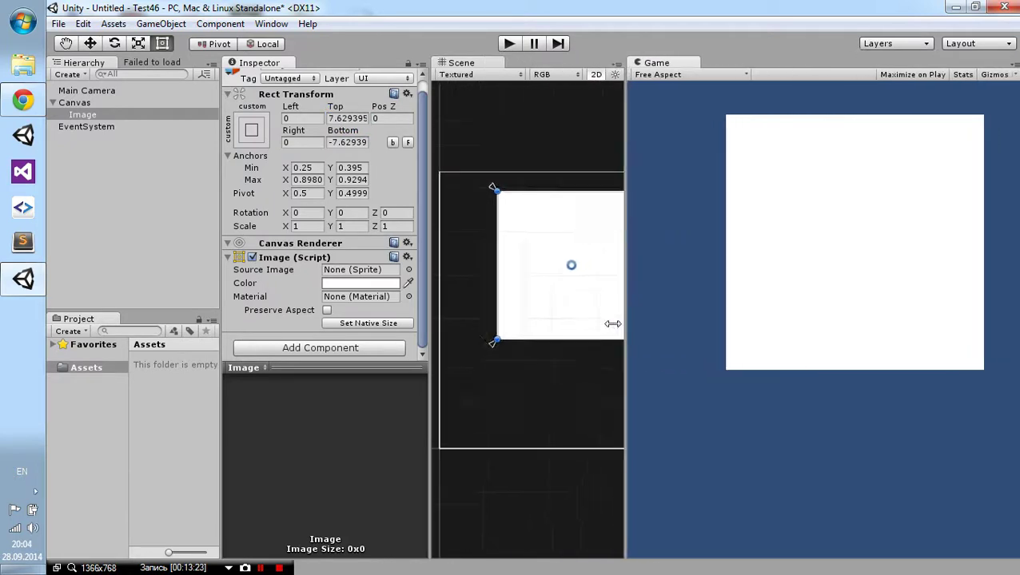
mouse_move(679, 296)
mouse_down()
mouse_move(715, 318)
mouse_move(702, 319)
mouse_up()
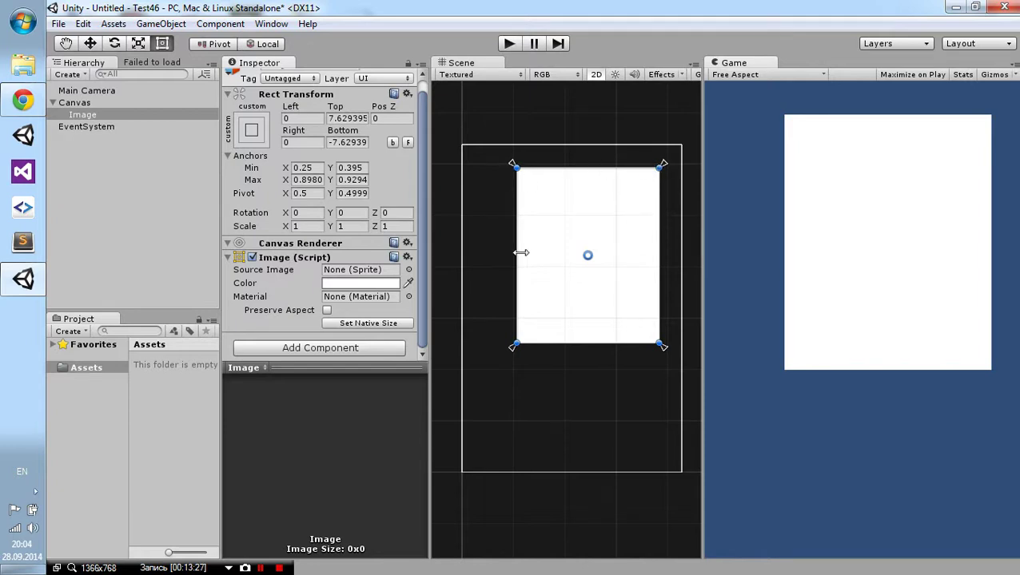
mouse_move(704, 275)
mouse_down()
mouse_move(408, 272)
mouse_move(599, 290)
mouse_move(696, 277)
mouse_up()
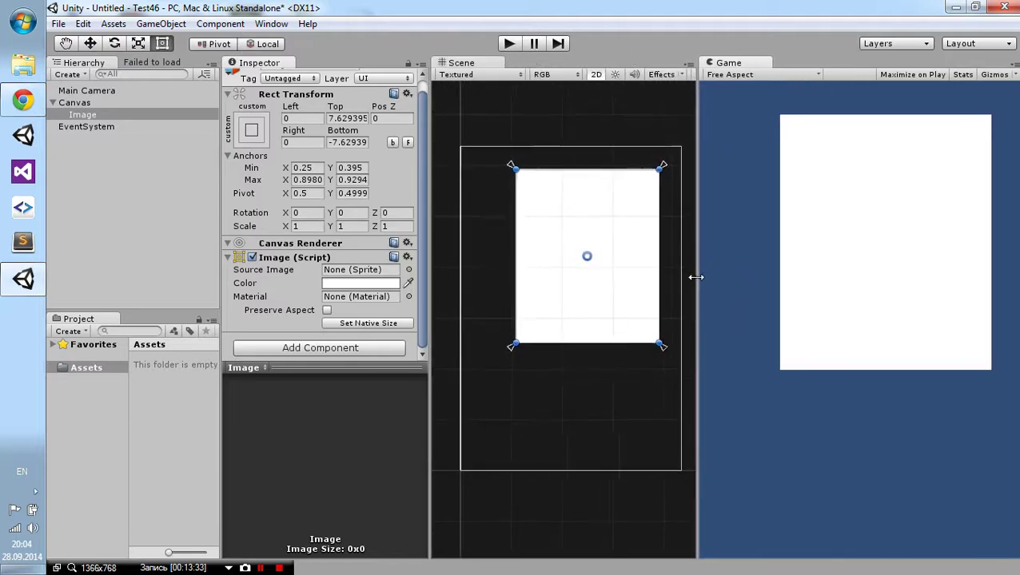
drag(696, 277, 700, 278)
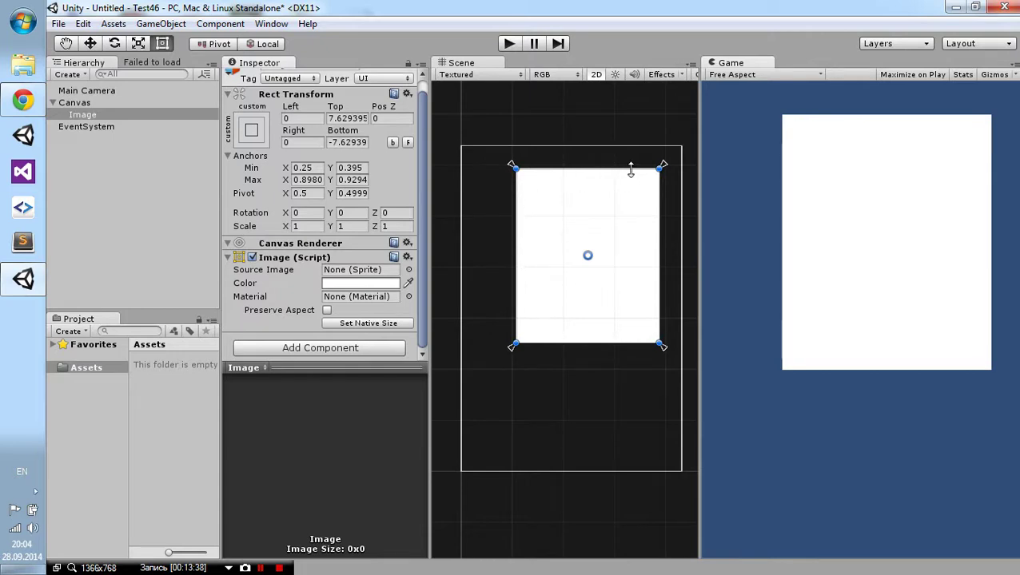
mouse_move(696, 200)
mouse_down()
mouse_move(610, 241)
mouse_move(839, 271)
mouse_up()
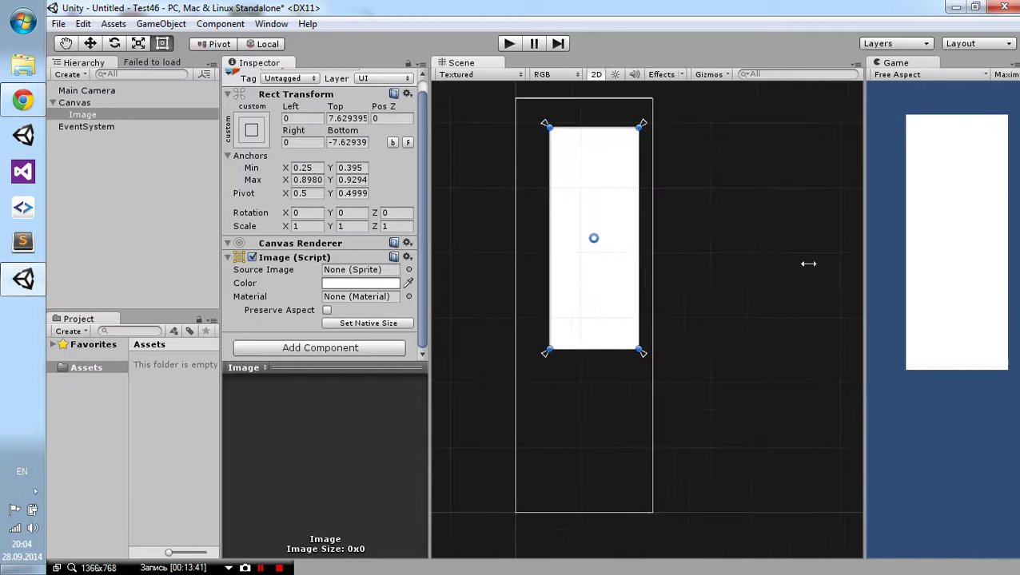
drag(839, 270, 751, 274)
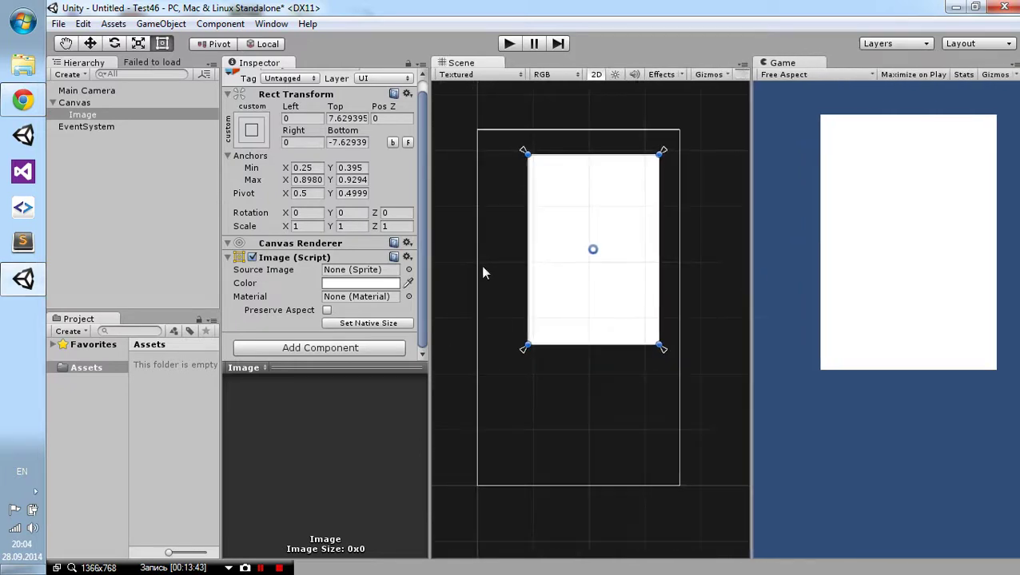
scroll(346, 255, up, 1)
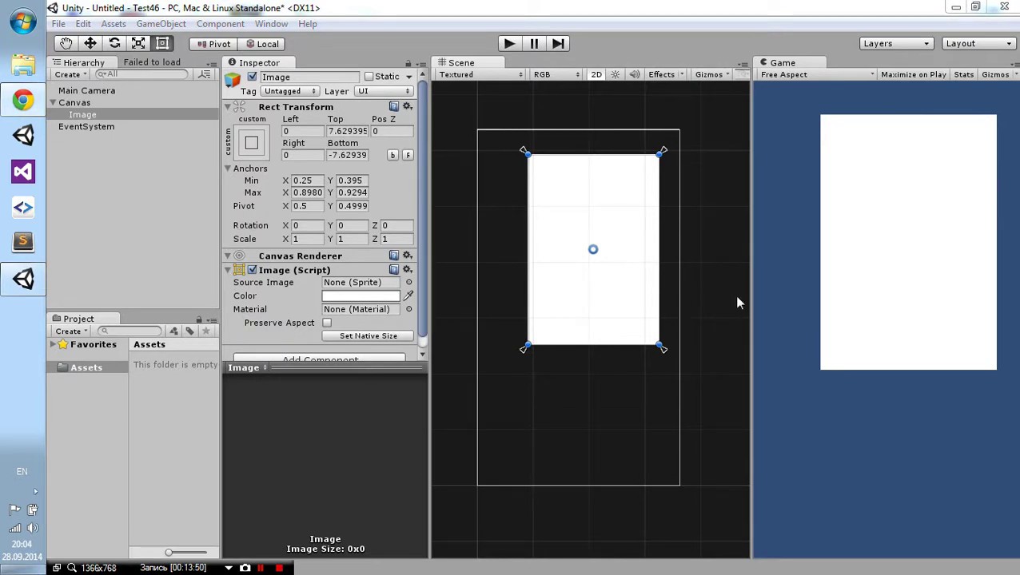
Step: Drag the top-right anchor to 0.8349, 0.881 and bring up the anchor presets
mouse_move(664, 151)
mouse_down()
mouse_move(668, 141)
mouse_move(608, 208)
mouse_move(643, 176)
mouse_move(621, 156)
mouse_move(609, 259)
mouse_move(599, 205)
mouse_move(651, 169)
mouse_up()
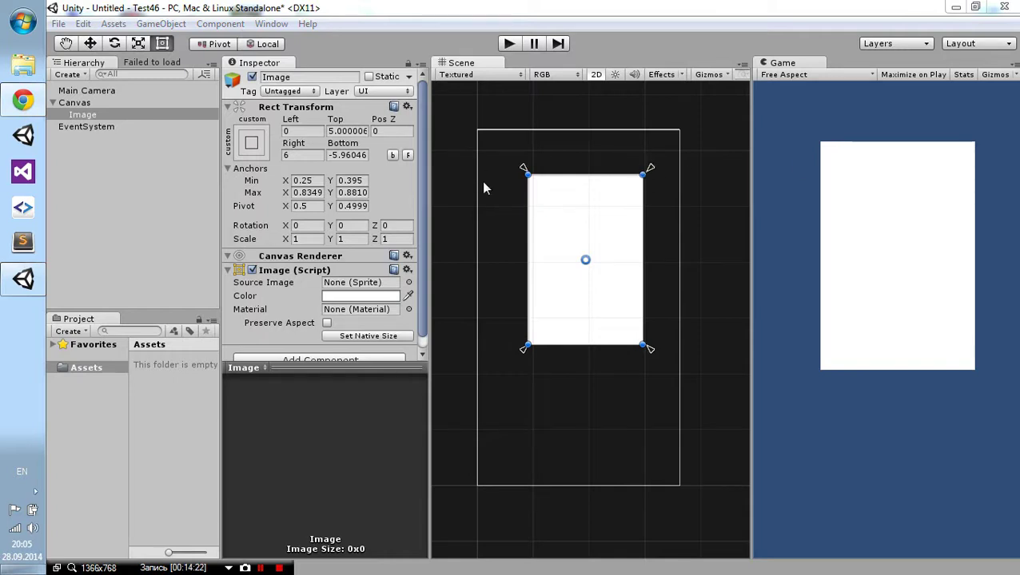
click(300, 110)
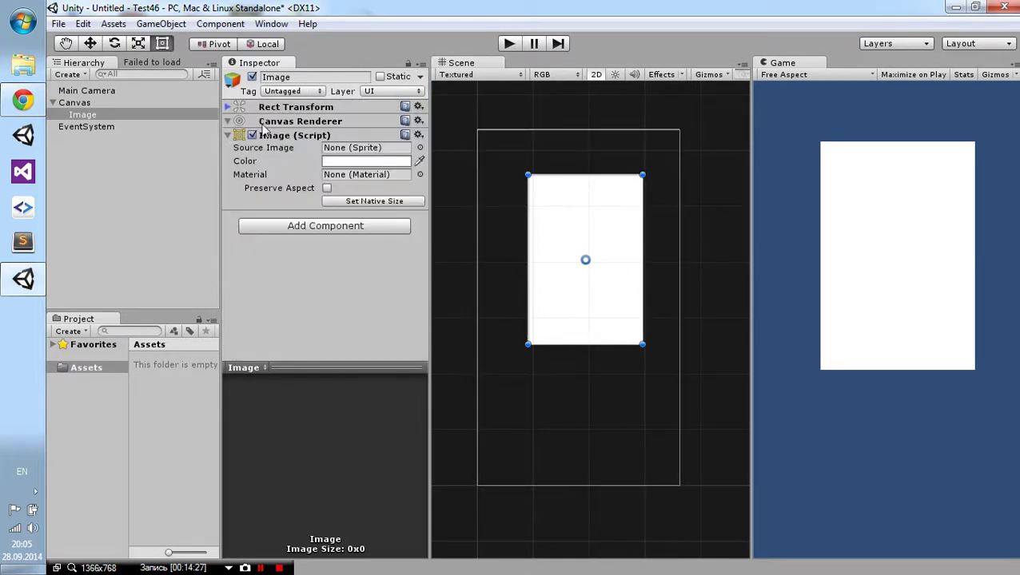
click(227, 106)
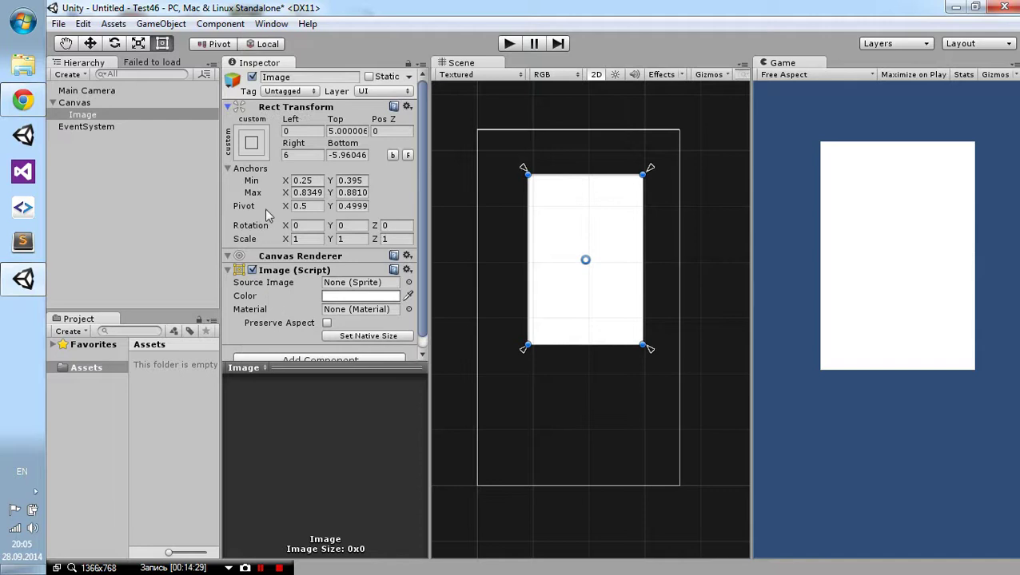
click(251, 142)
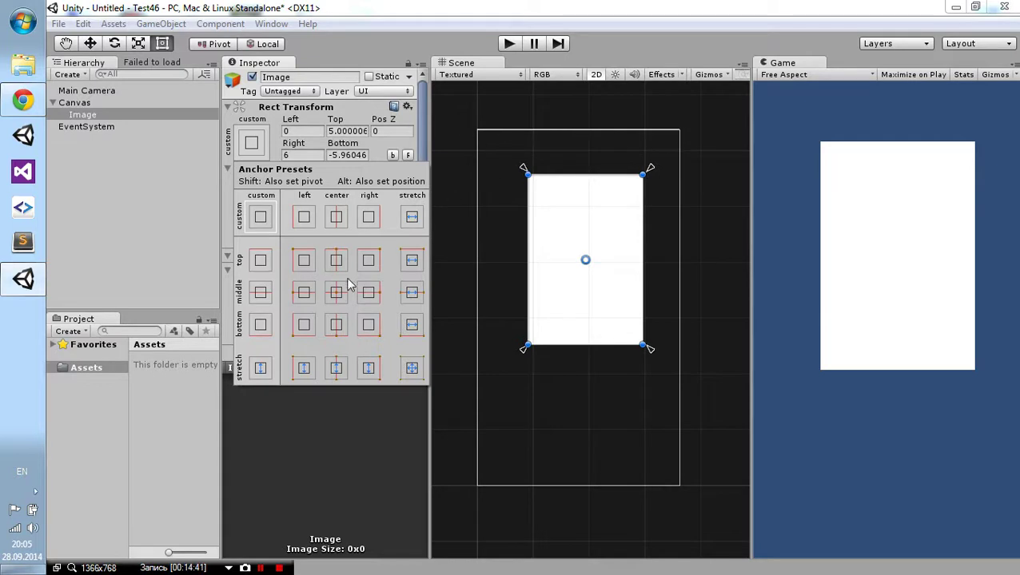
Step: Try the left and top-left anchor presets, then apply the full stretch/stretch preset
click(304, 217)
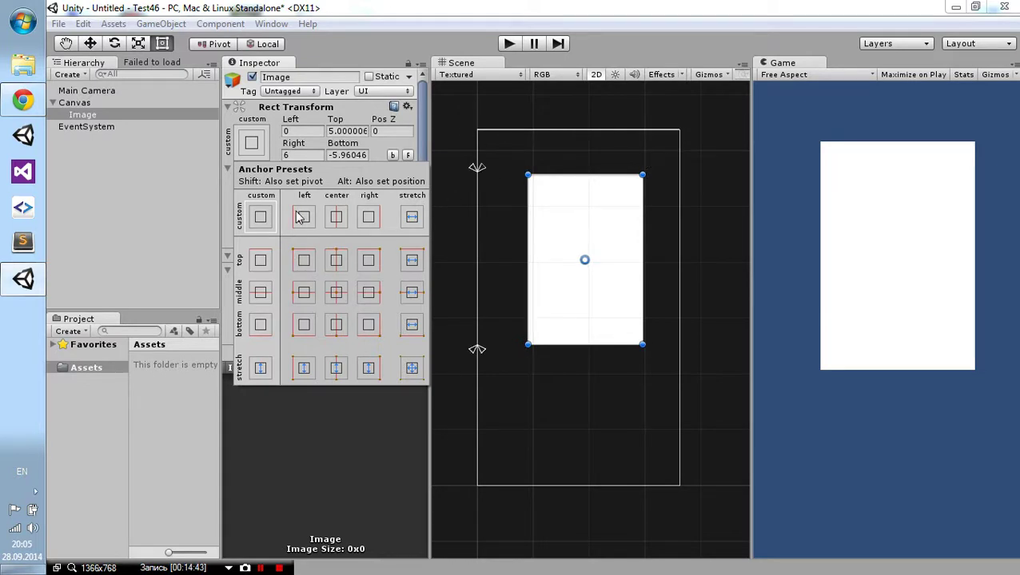
click(306, 265)
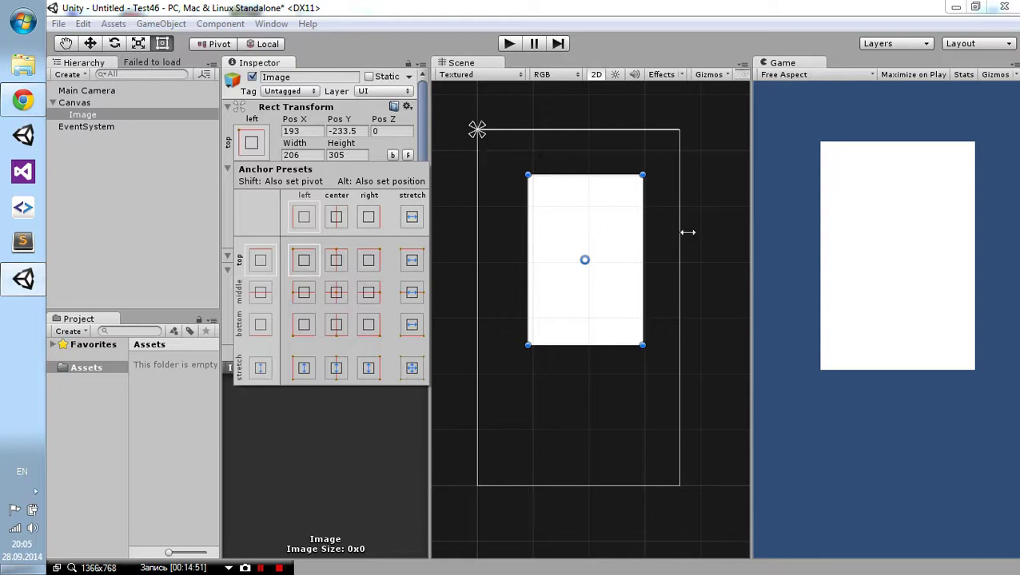
click(752, 265)
mouse_move(749, 268)
mouse_down()
mouse_move(733, 269)
mouse_move(762, 284)
mouse_up()
drag(603, 282, 567, 243)
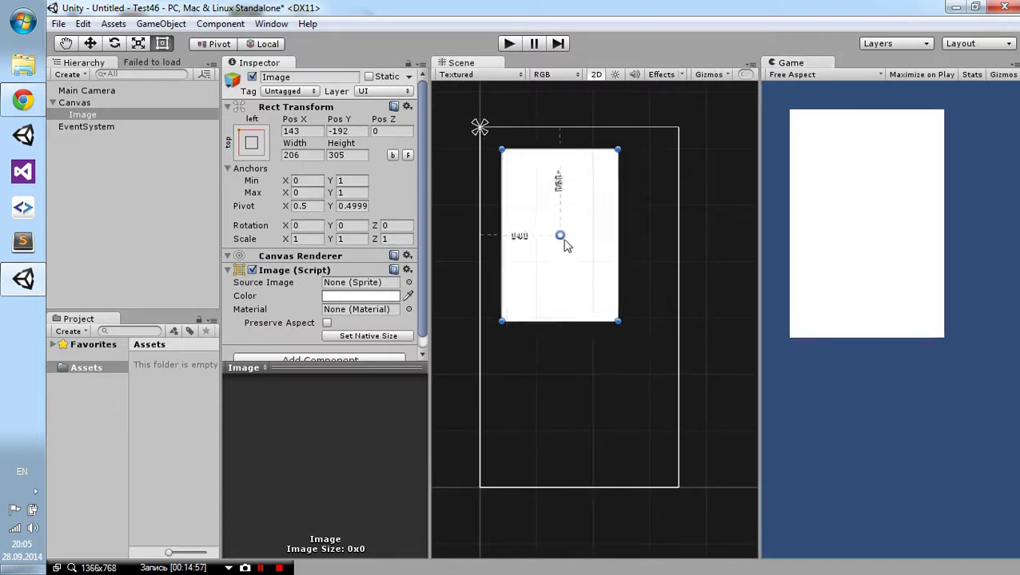
mouse_move(759, 307)
mouse_down()
mouse_move(843, 311)
mouse_move(814, 323)
mouse_up()
click(261, 141)
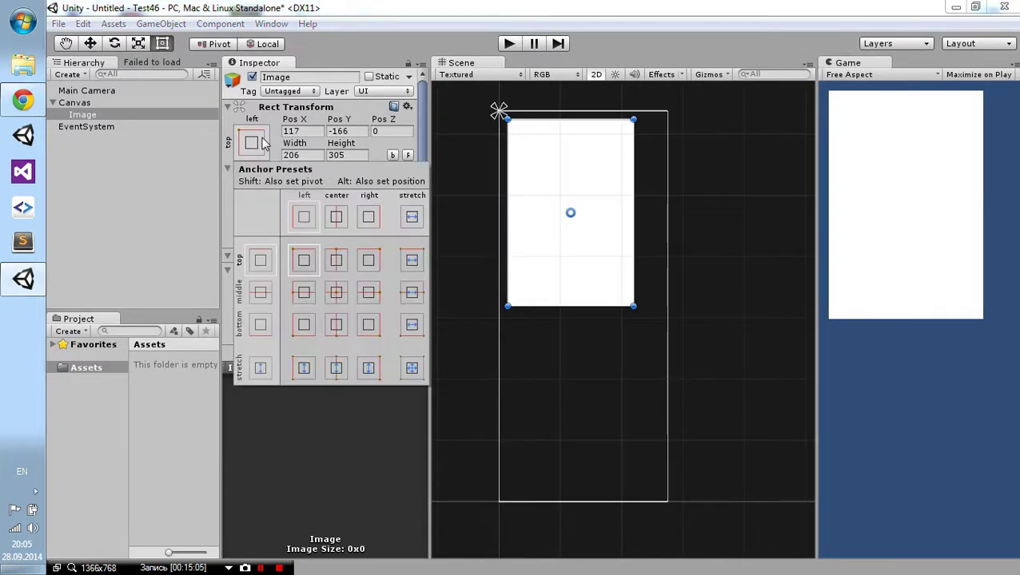
click(411, 369)
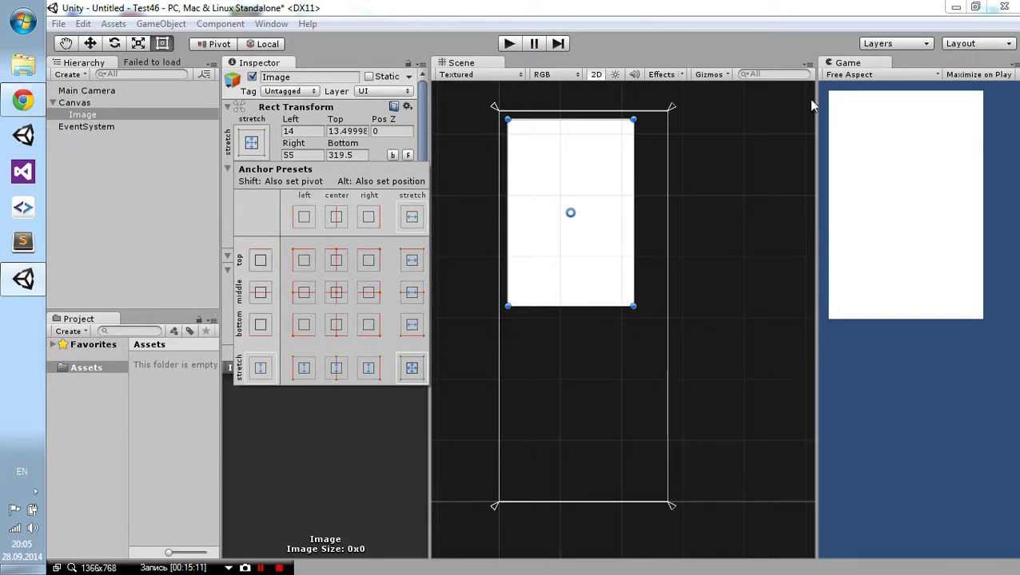
Step: Resize the Image to leave 14-unit side and 13-unit top and bottom margins
click(812, 374)
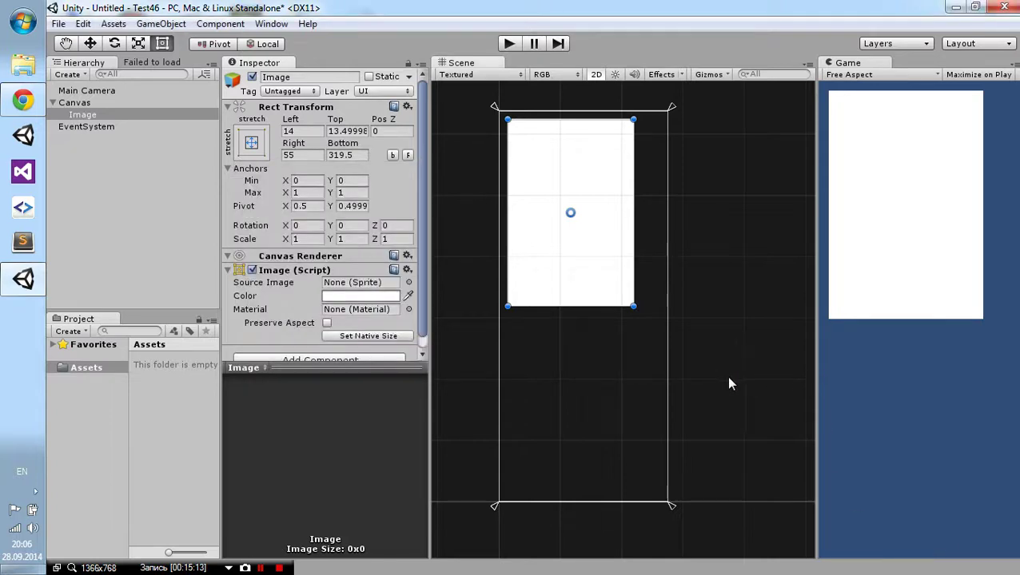
mouse_move(812, 392)
mouse_down()
mouse_move(648, 396)
mouse_move(787, 375)
mouse_up()
drag(639, 307, 665, 489)
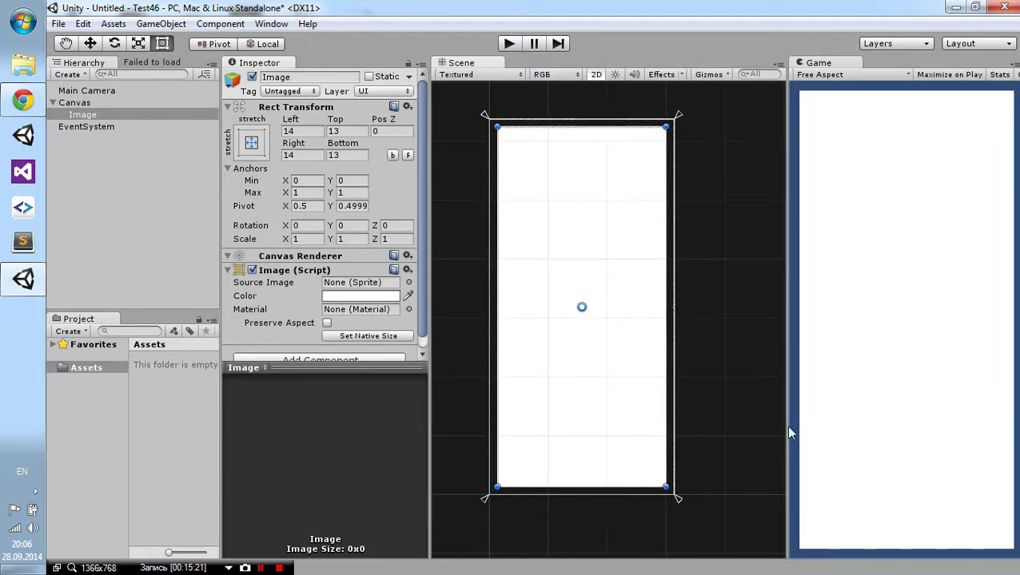
Step: Resize the Game view back and forth to check the Image scales with it
drag(790, 432, 678, 431)
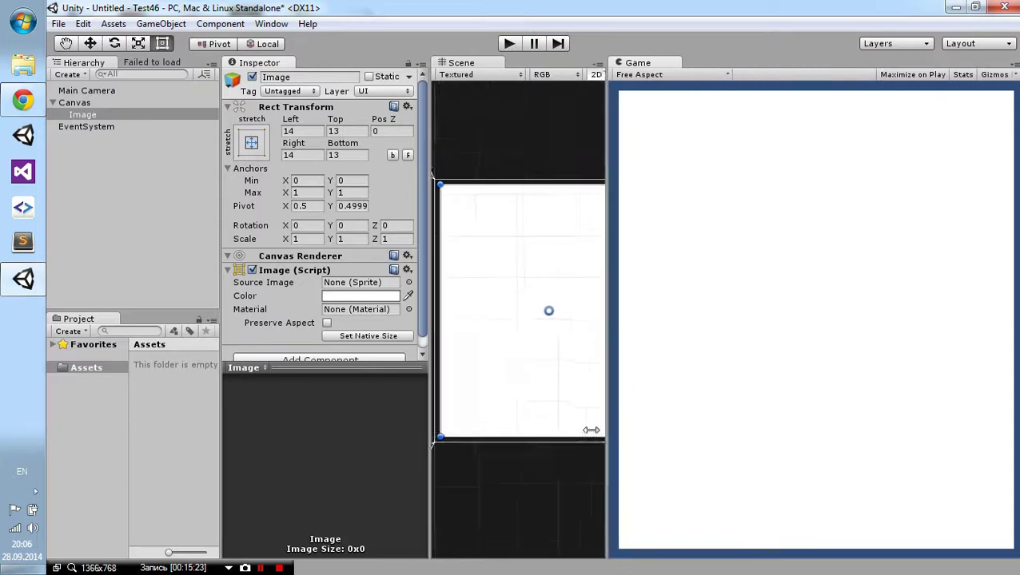
drag(677, 432, 854, 414)
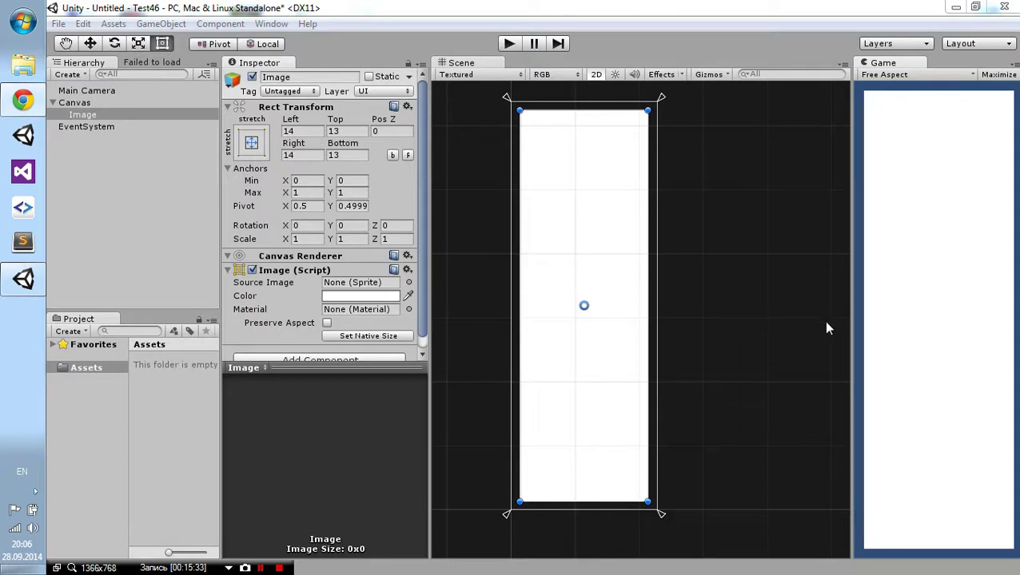
drag(848, 341, 748, 343)
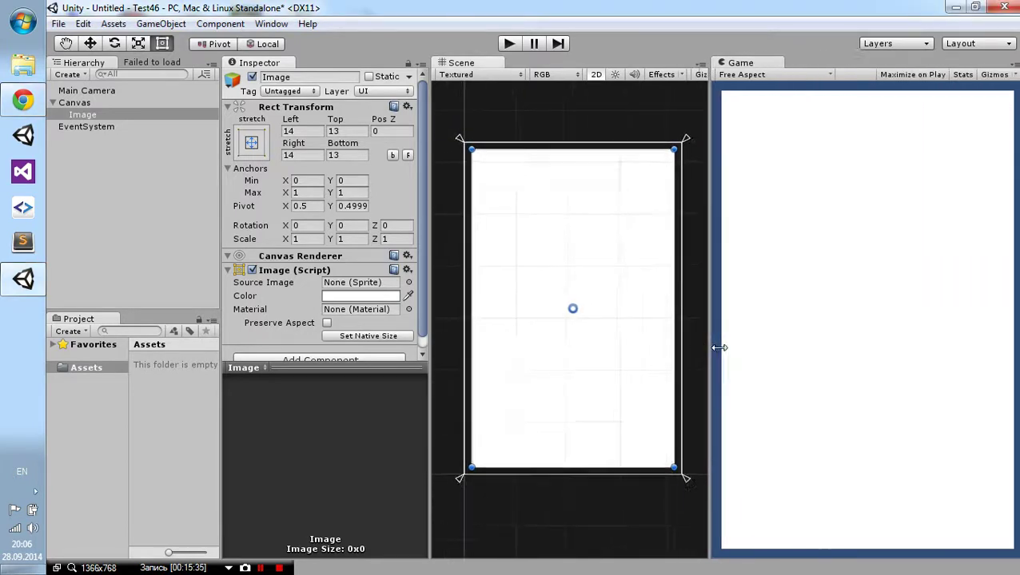
drag(749, 344, 796, 324)
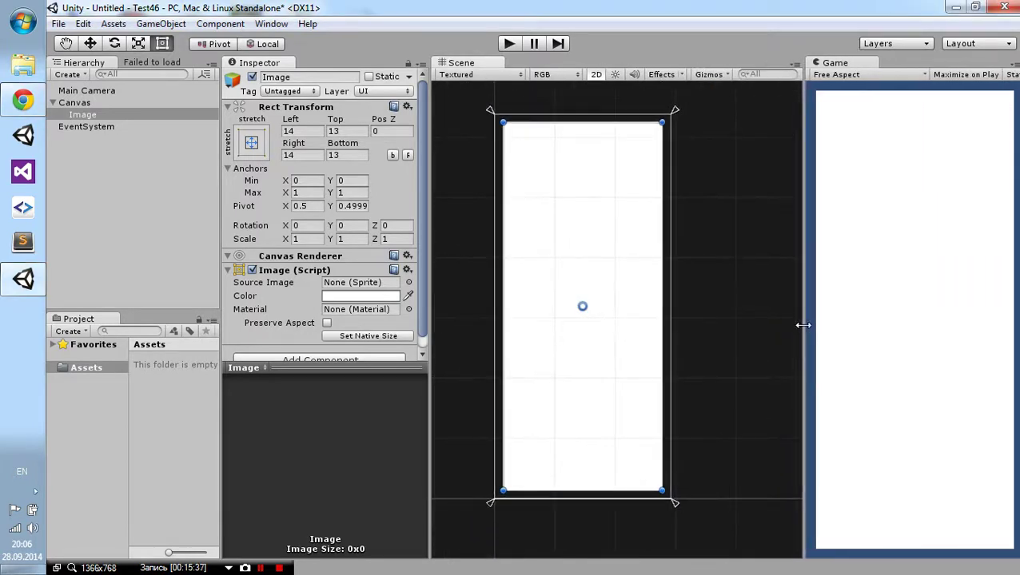
mouse_move(421, 208)
mouse_down()
mouse_move(424, 226)
mouse_move(426, 170)
mouse_up()
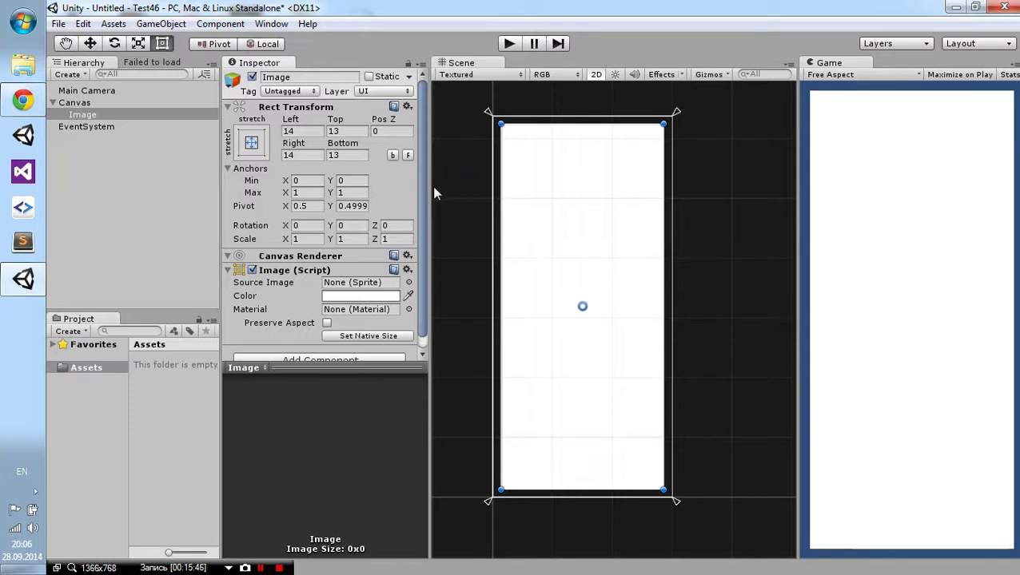
drag(423, 186, 425, 220)
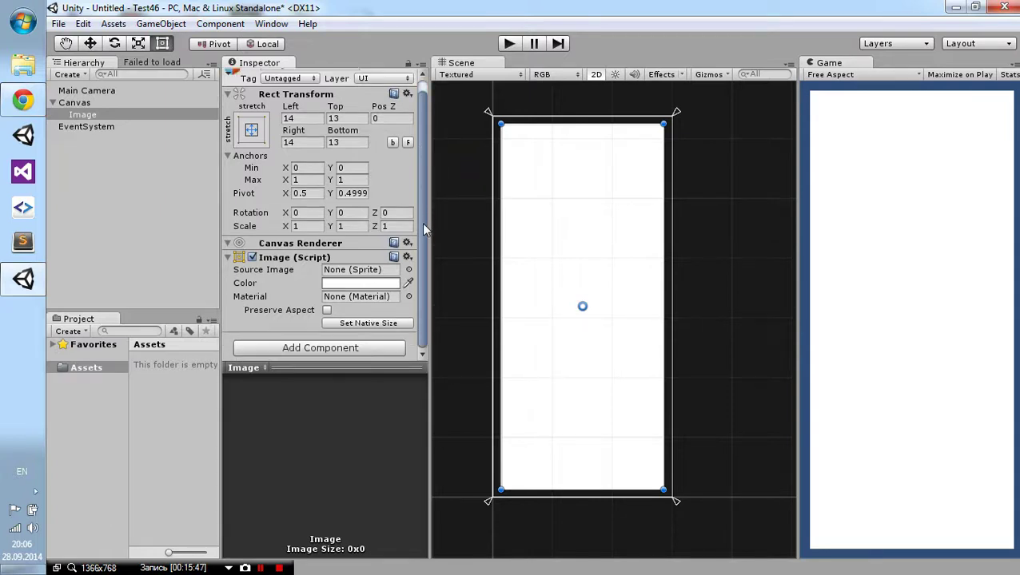